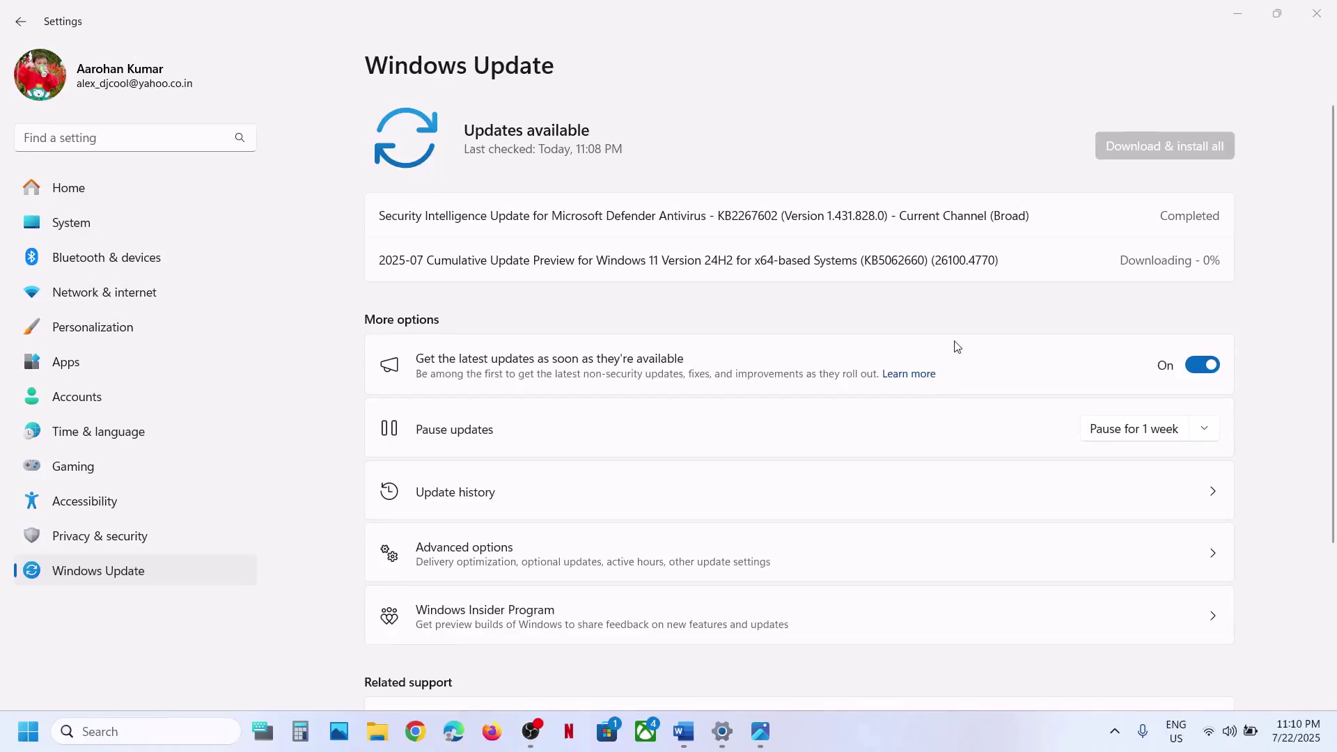
- Highlight KB5062660 in the update title and the Step 1 heading in the Word notes
double_click(897, 263)
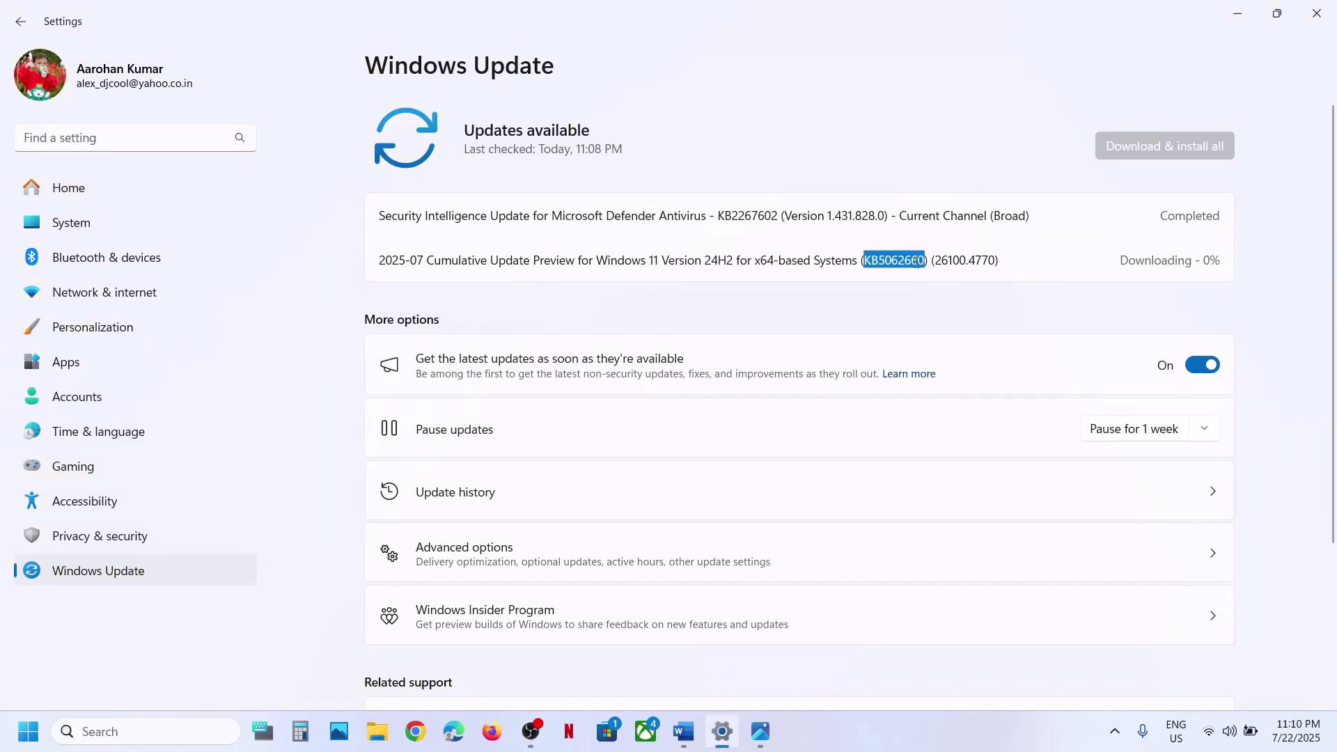
click(683, 732)
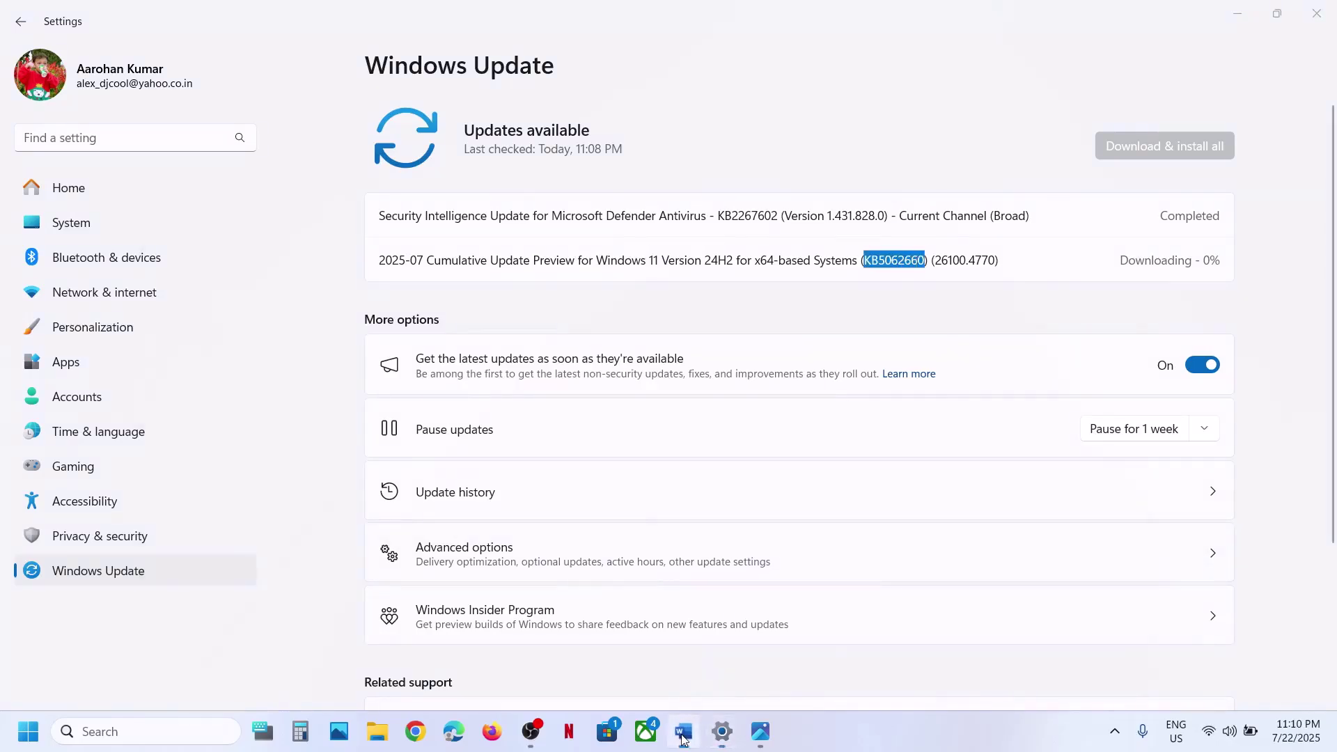
drag(237, 343, 629, 324)
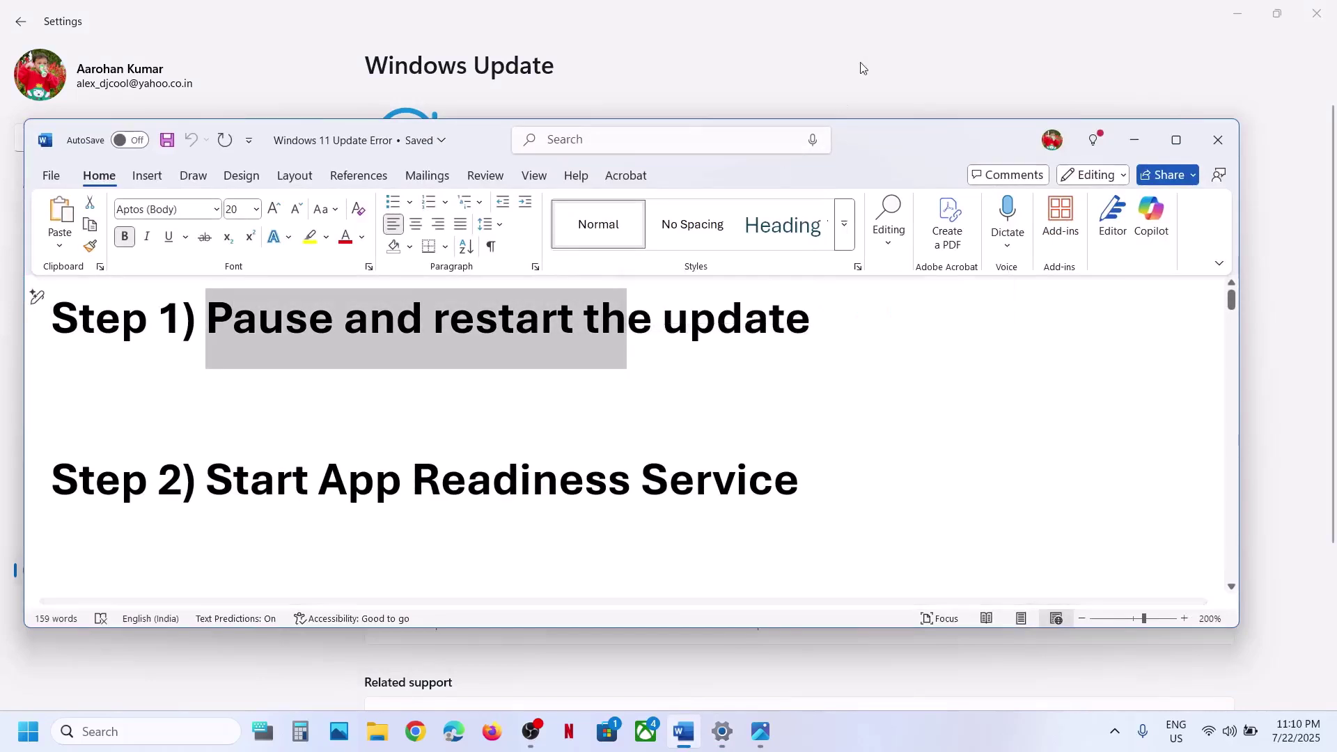
click(859, 65)
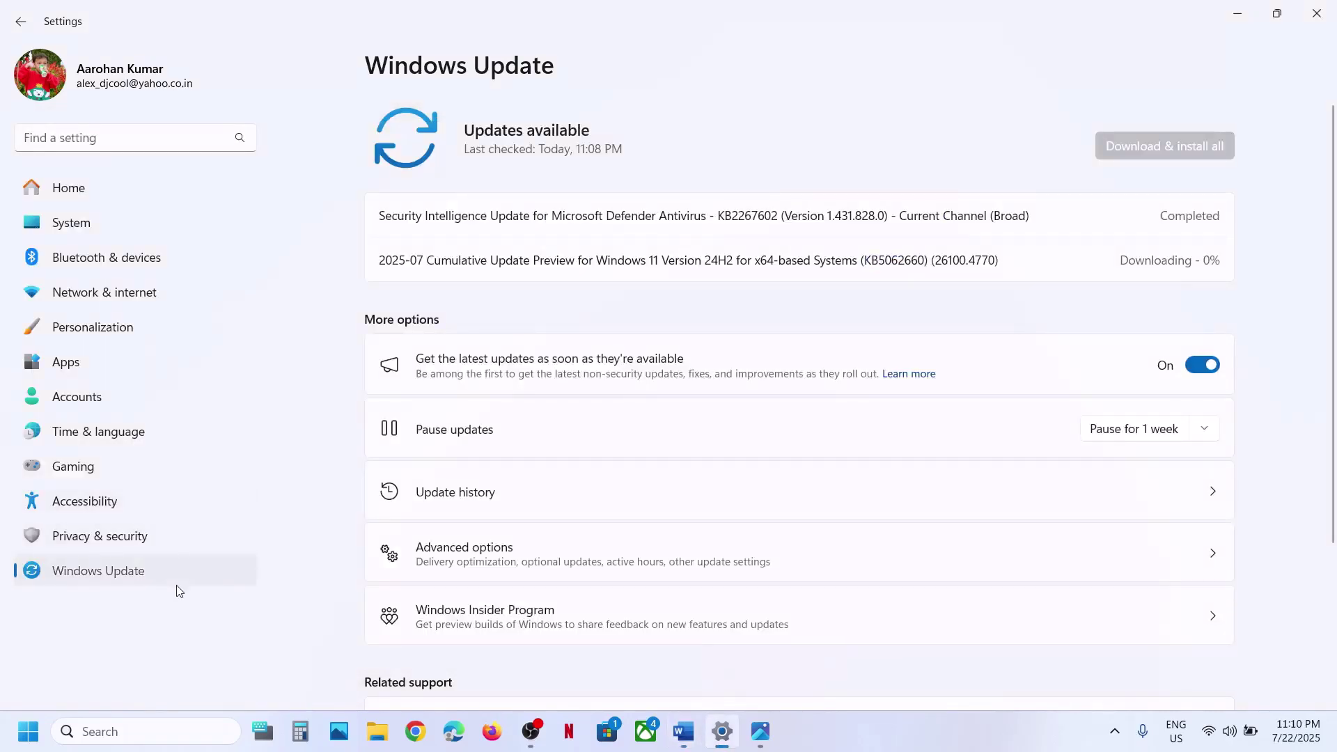
- Pause Windows updates for 1 week, then resume them, and bring the Word notes forward
click(1113, 432)
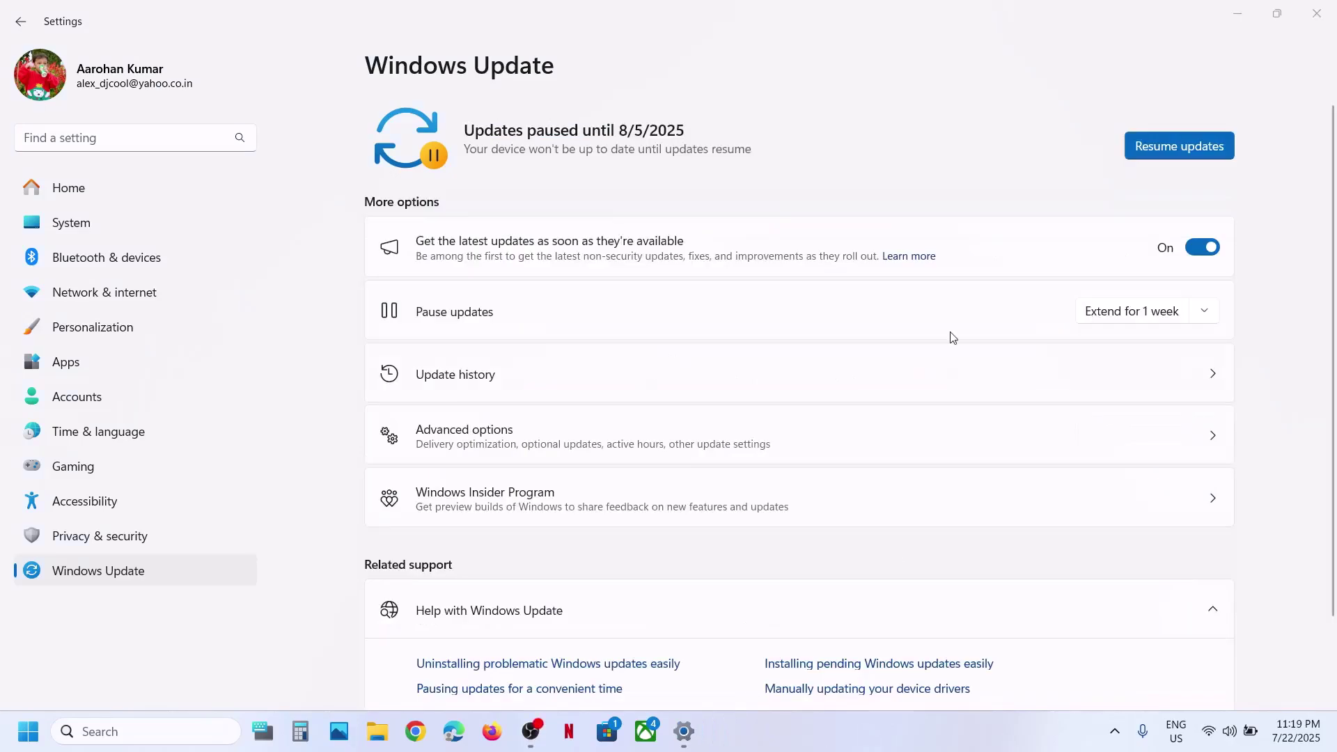
click(1179, 145)
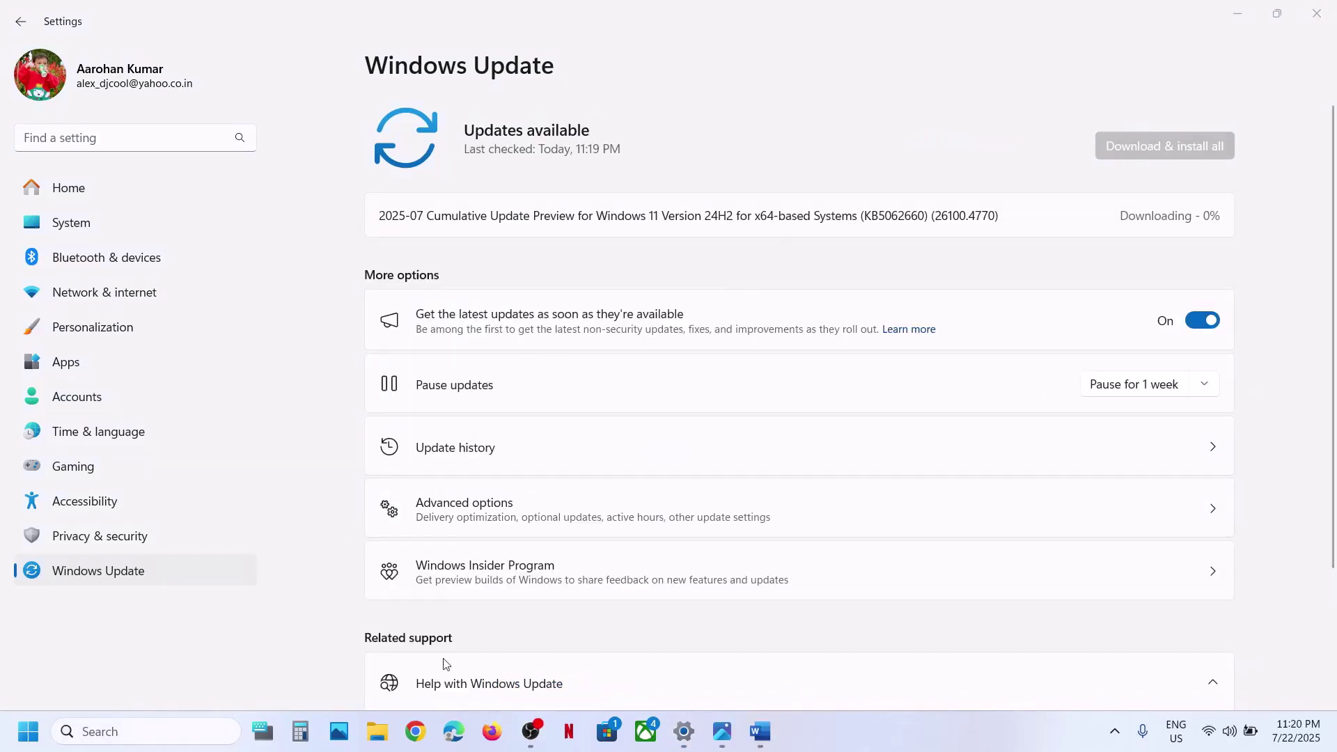
click(760, 731)
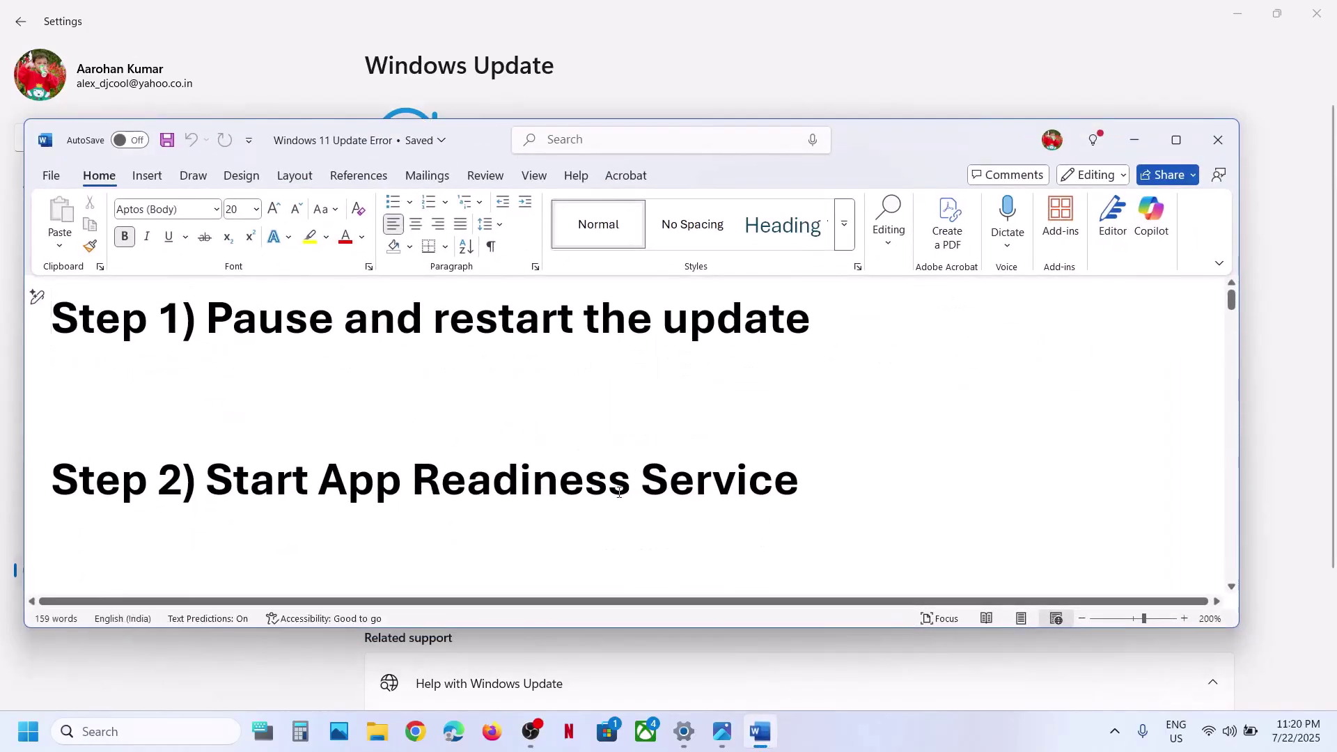
- Open the Services console from the 'services' search and maximize it
click(307, 675)
click(180, 731)
text(services)
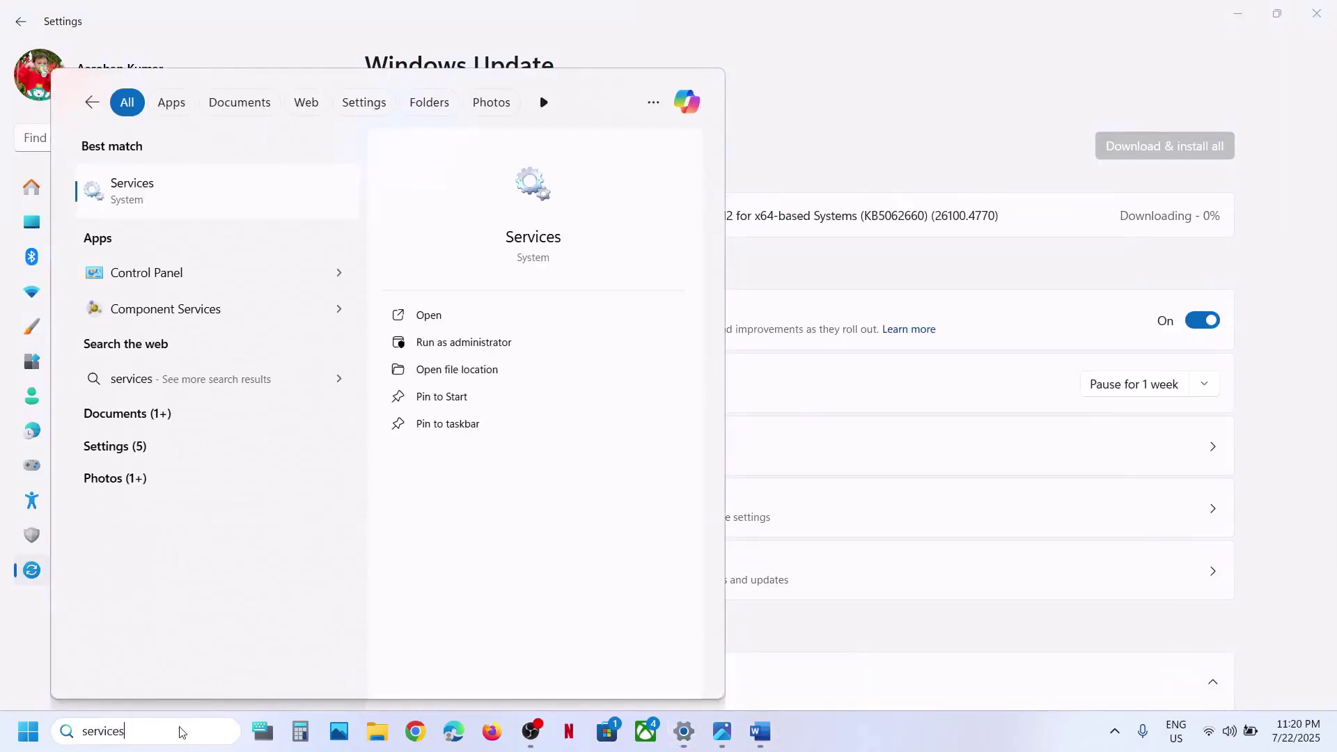
key(Return)
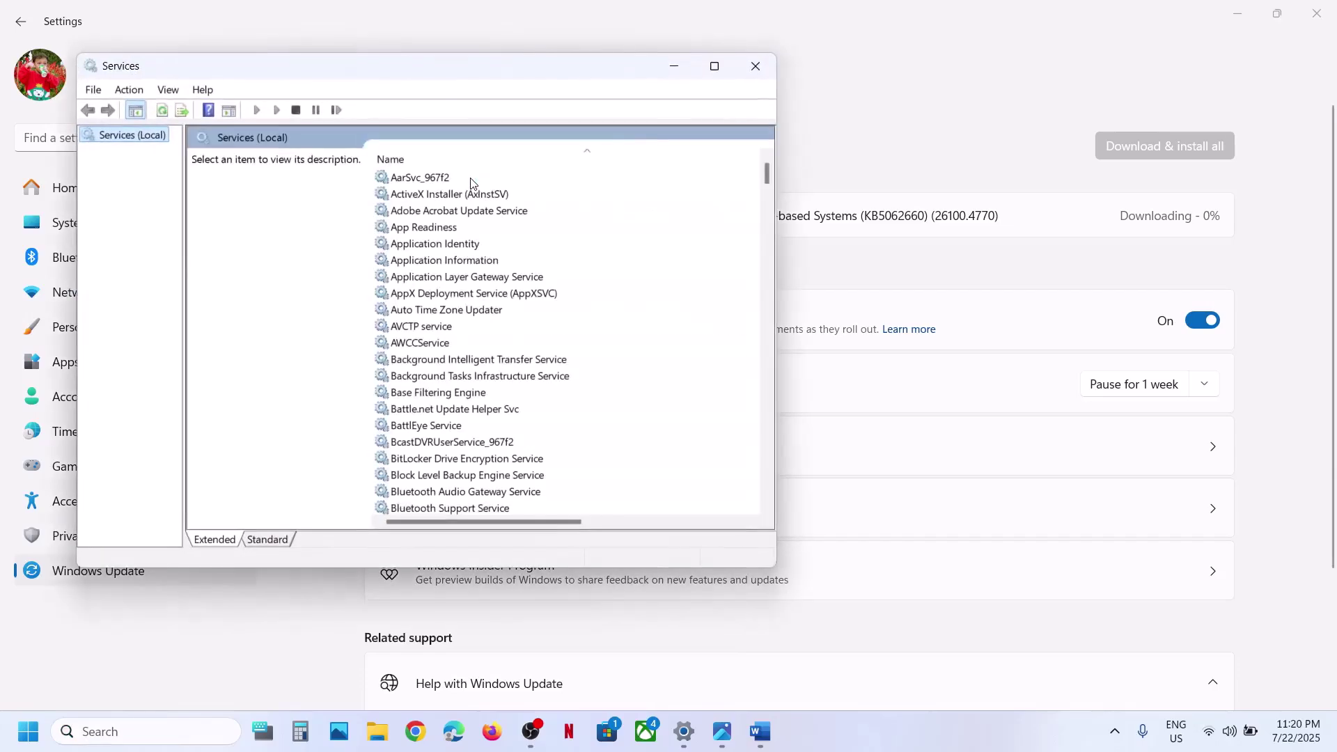
click(715, 66)
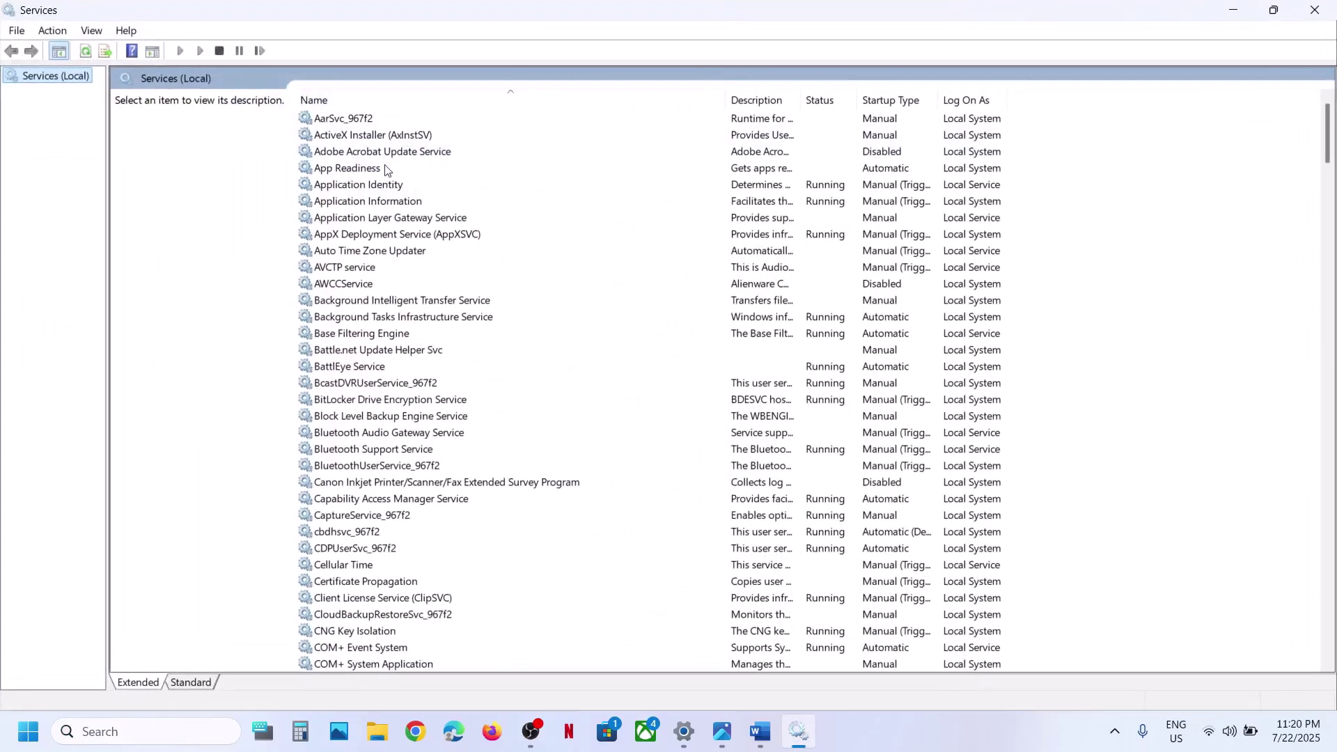
- Set App Readiness to Automatic startup, apply, and start the service
click(380, 171)
double_click(380, 170)
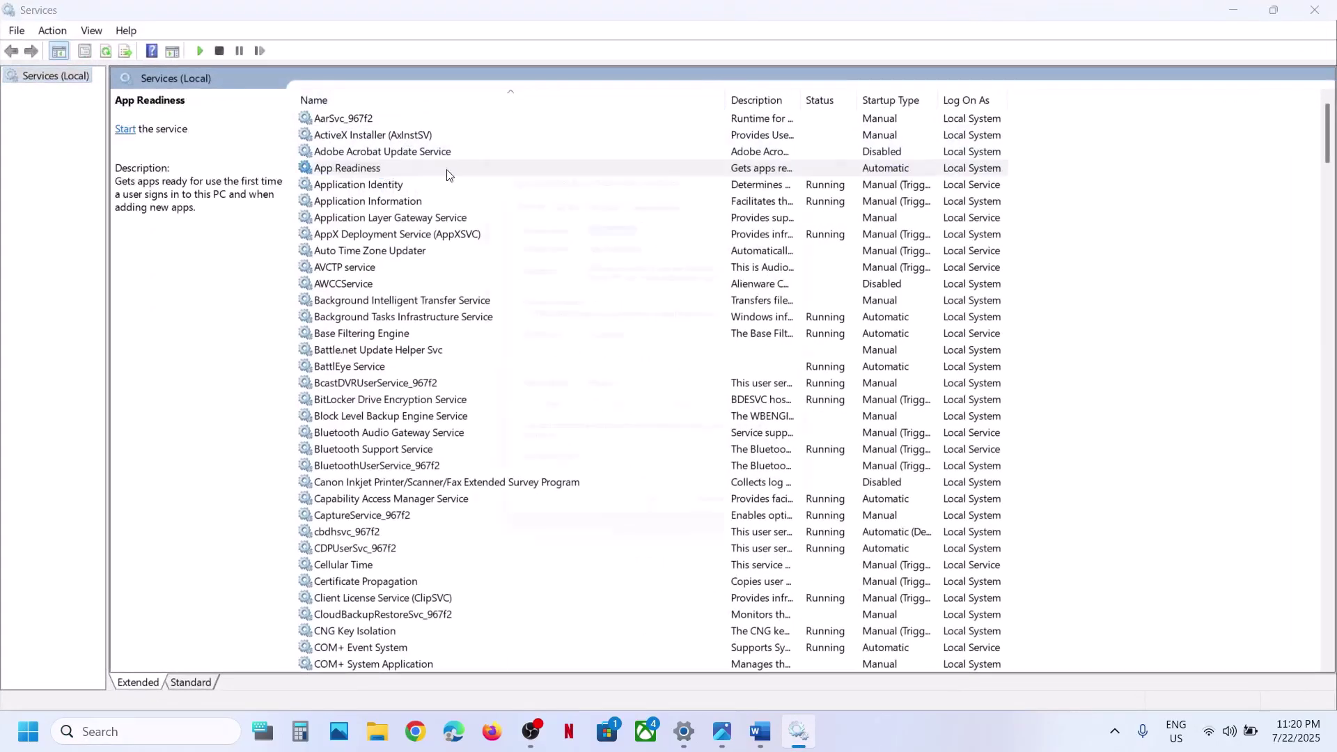
click(615, 348)
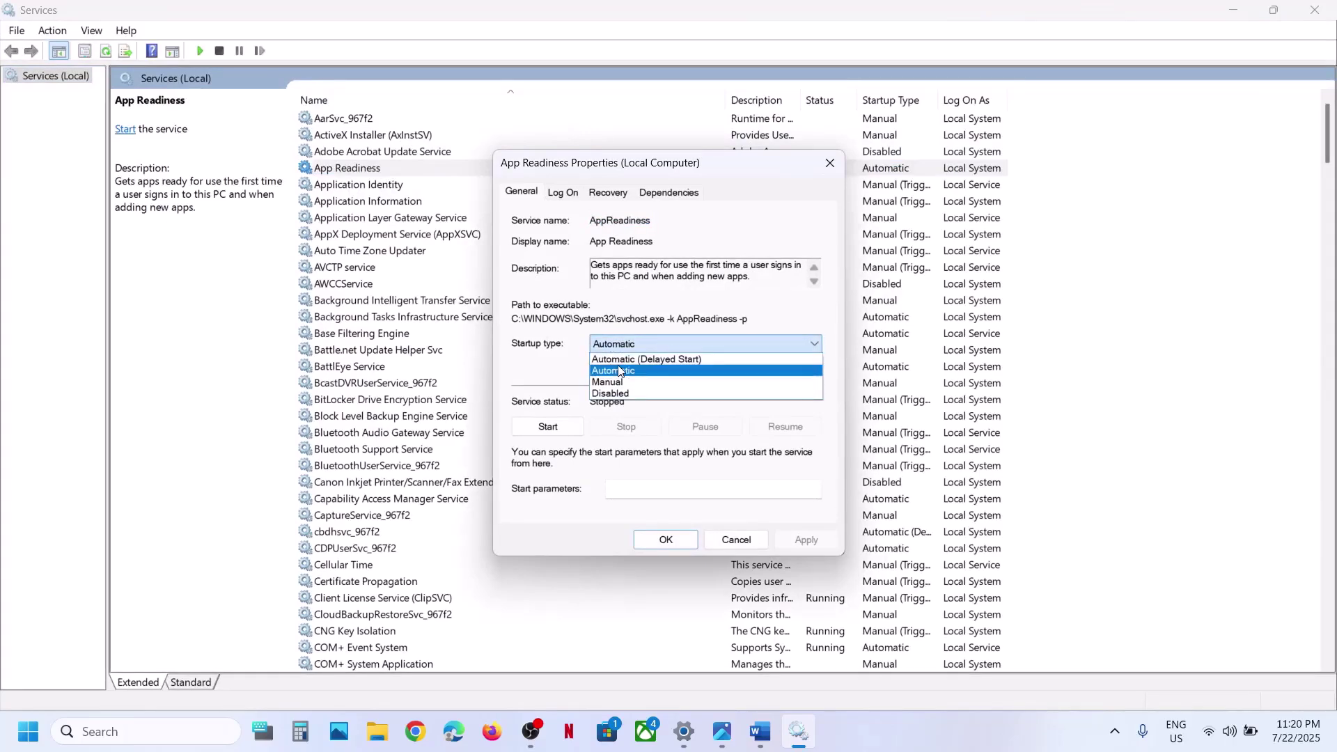
click(620, 369)
click(806, 539)
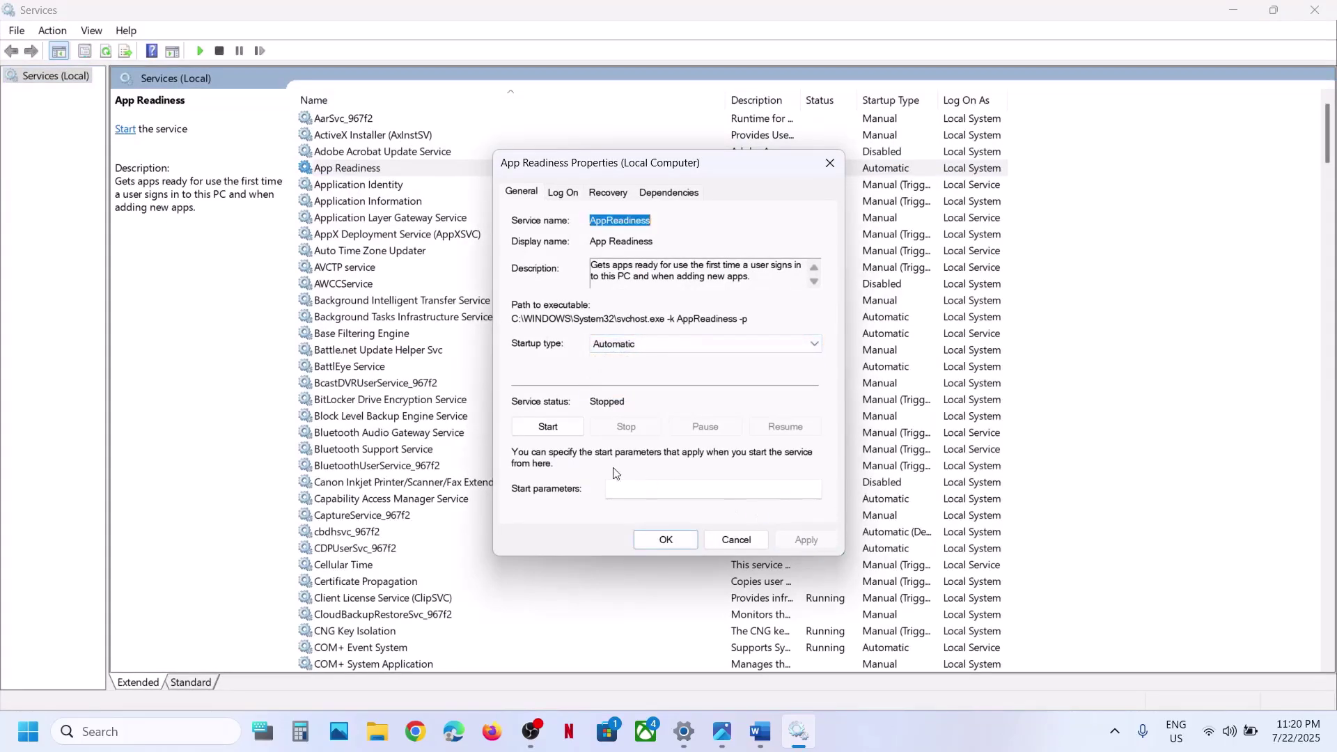
click(548, 427)
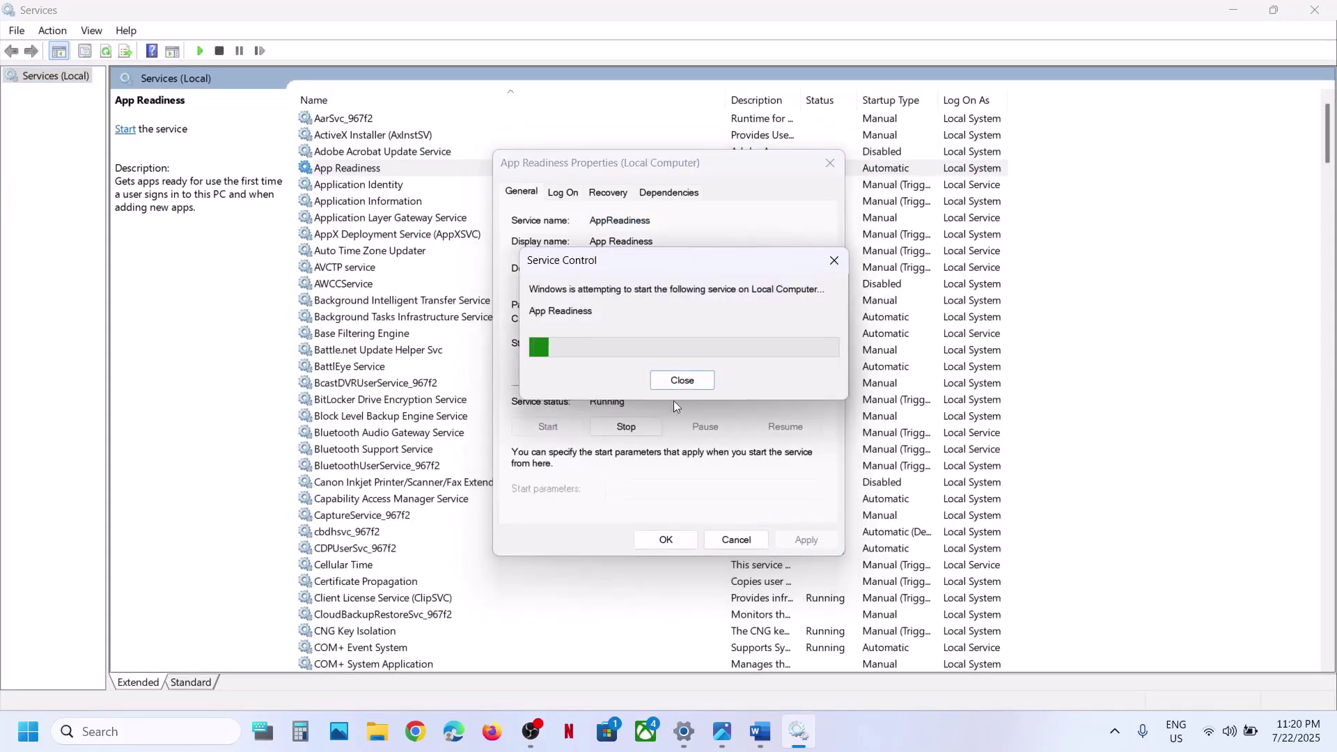
click(674, 541)
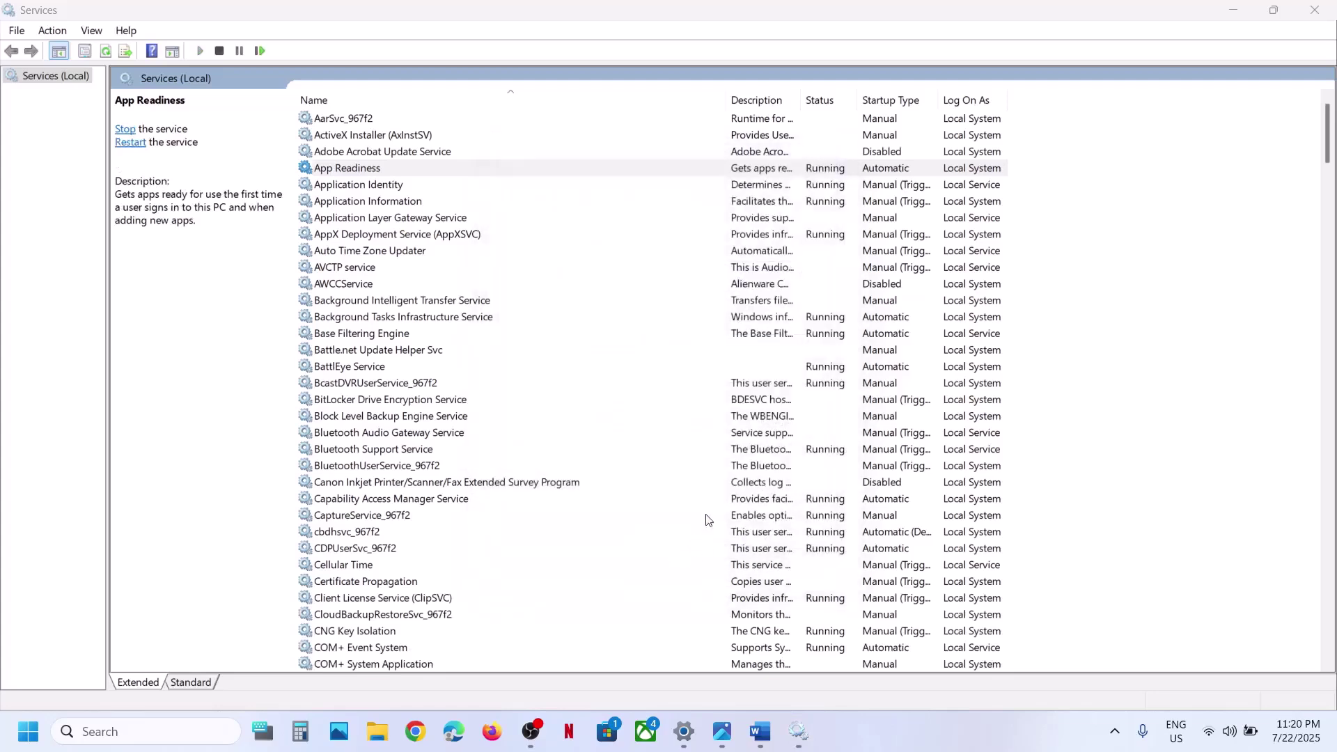
click(758, 731)
scroll(600, 485, down, 3)
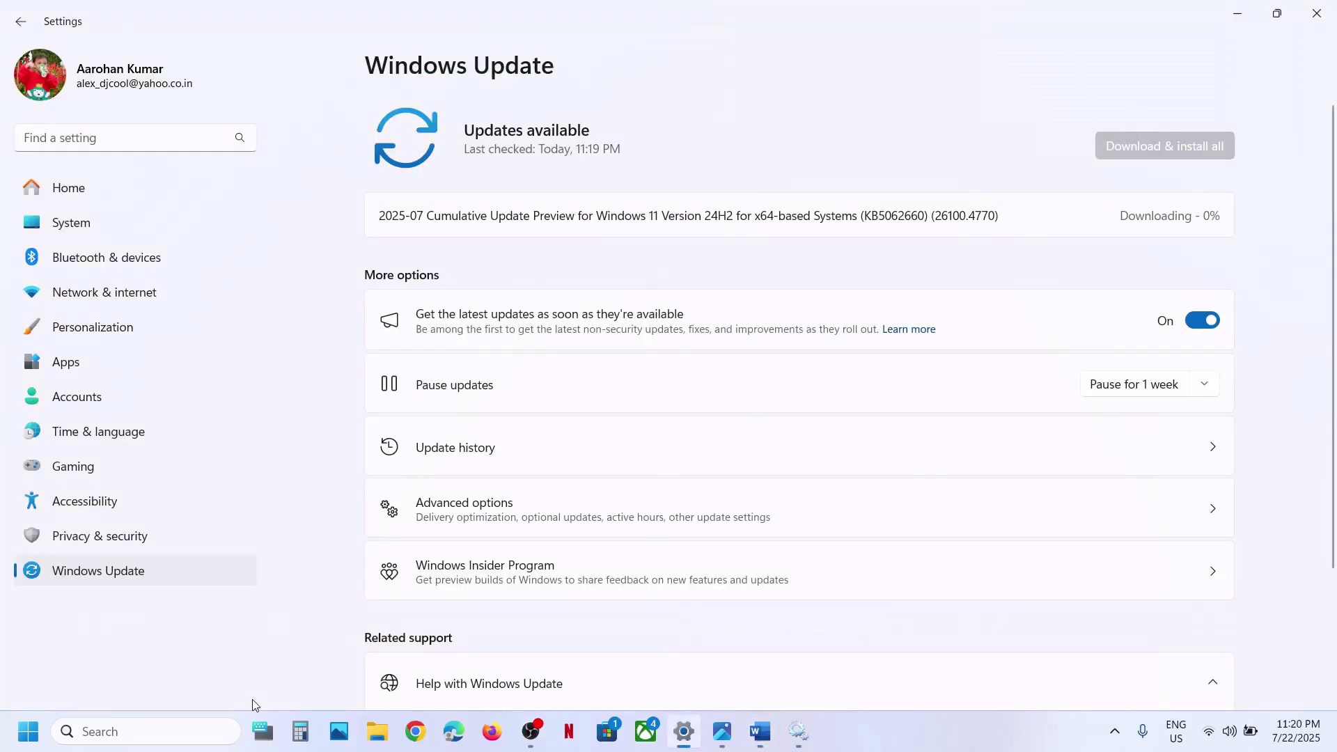
- Run the Windows Update troubleshooter from System > Troubleshoot > Other troubleshooters
click(118, 228)
scroll(578, 343, down, 5)
scroll(582, 349, down, 2)
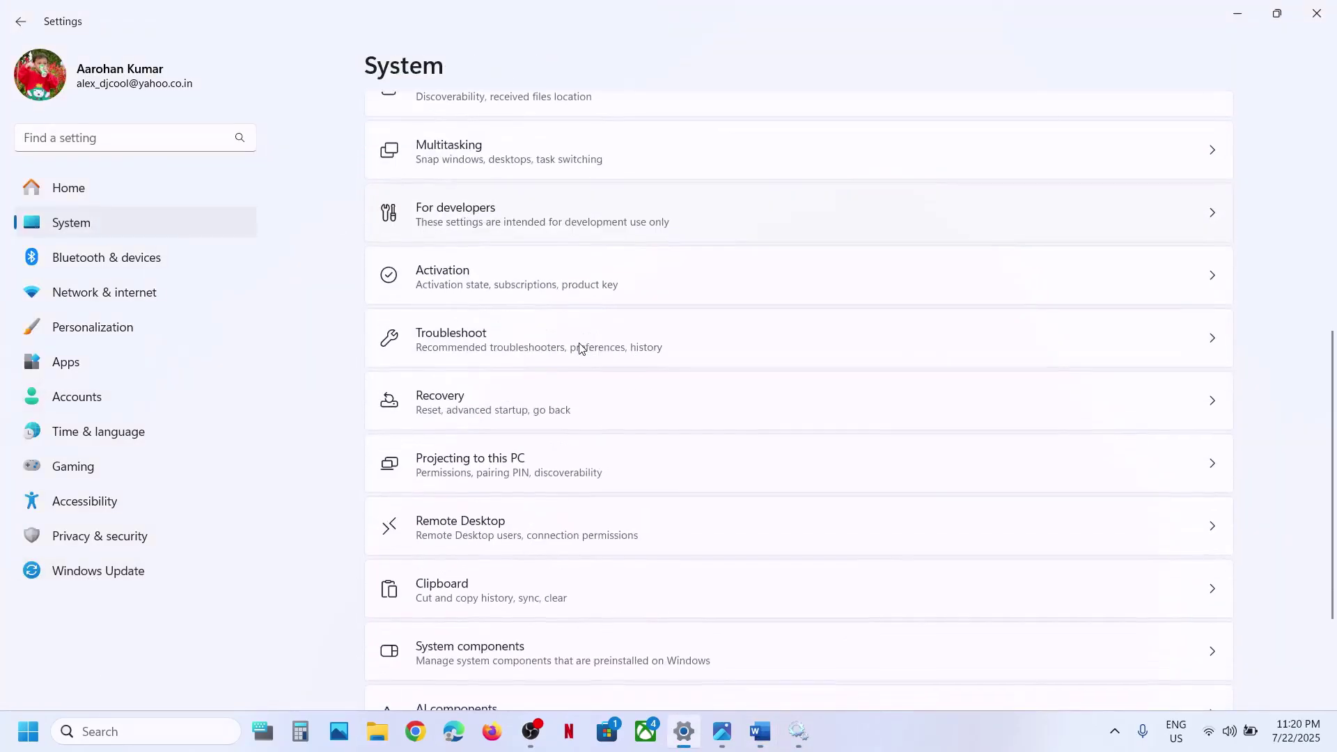
click(509, 351)
click(584, 290)
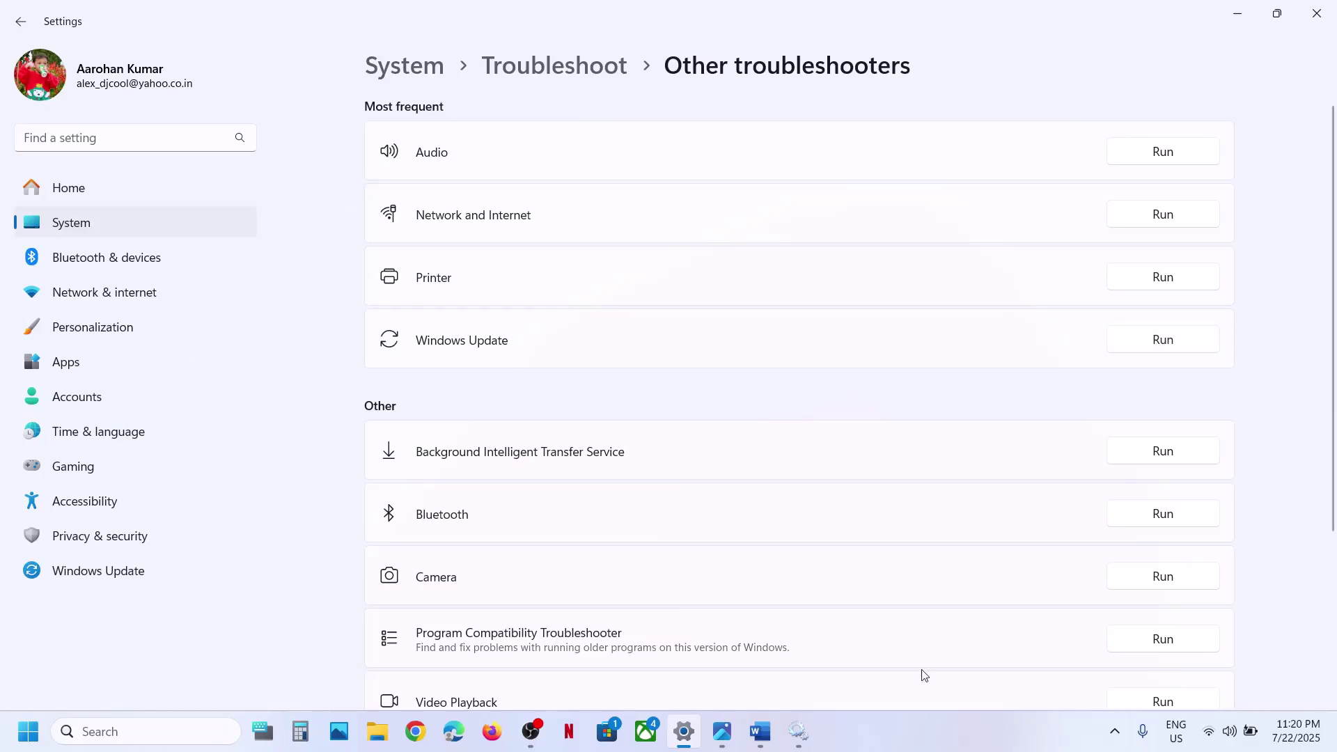
click(1129, 347)
- In Get Help, choose 'I can't download, install, or uninstall an update' and allow the diagnostic
click(847, 717)
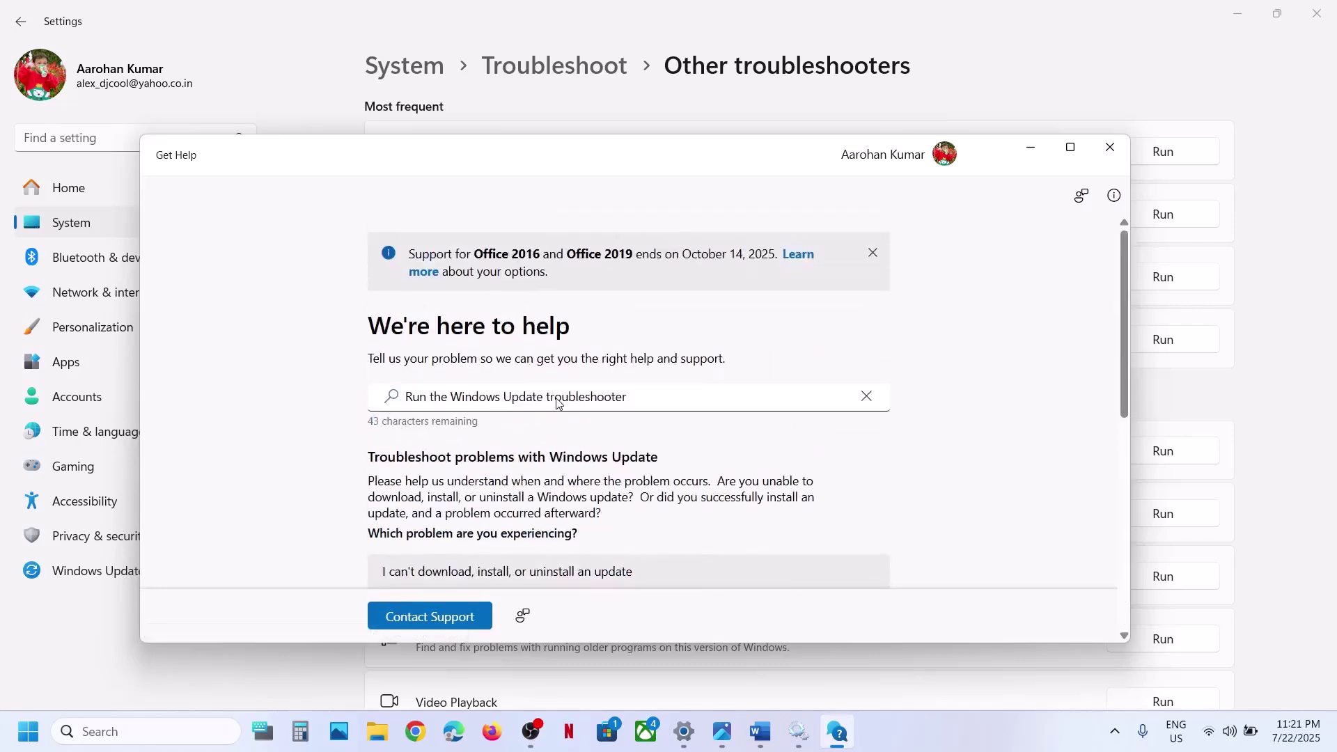
scroll(508, 409, down, 4)
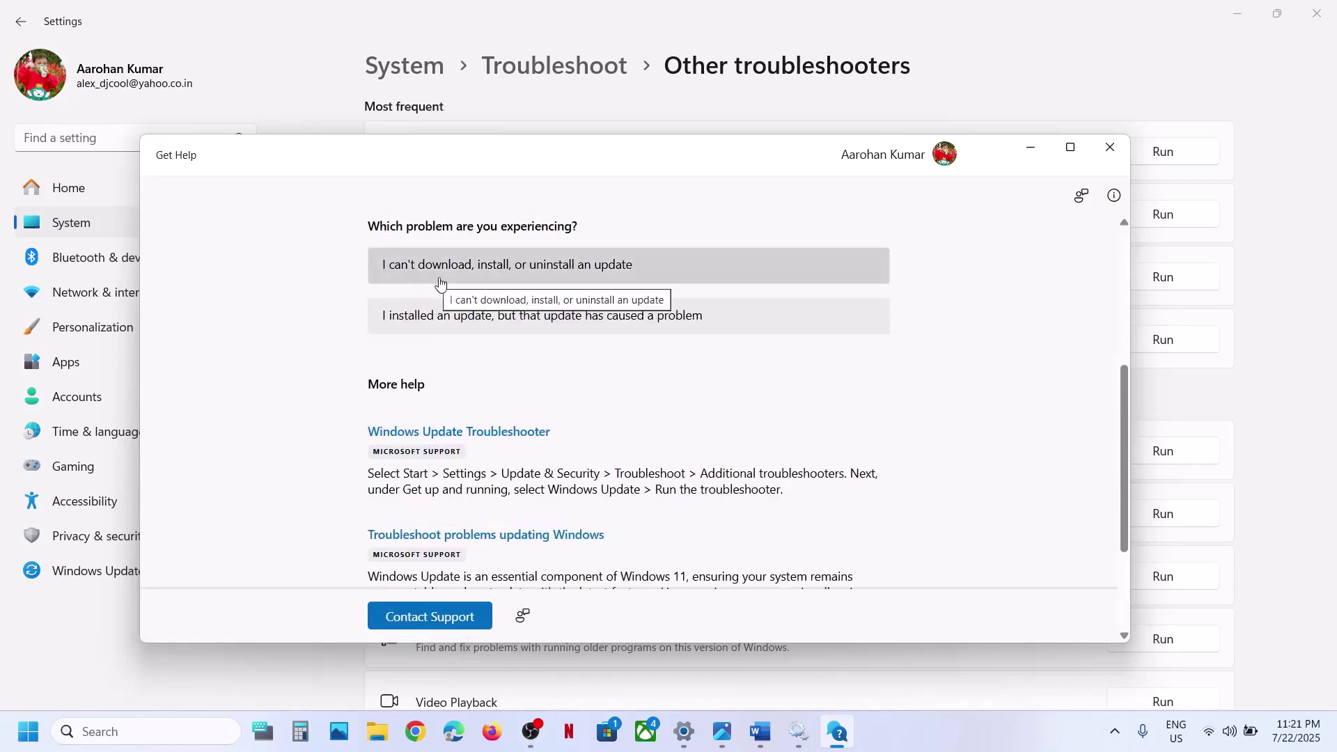
click(544, 276)
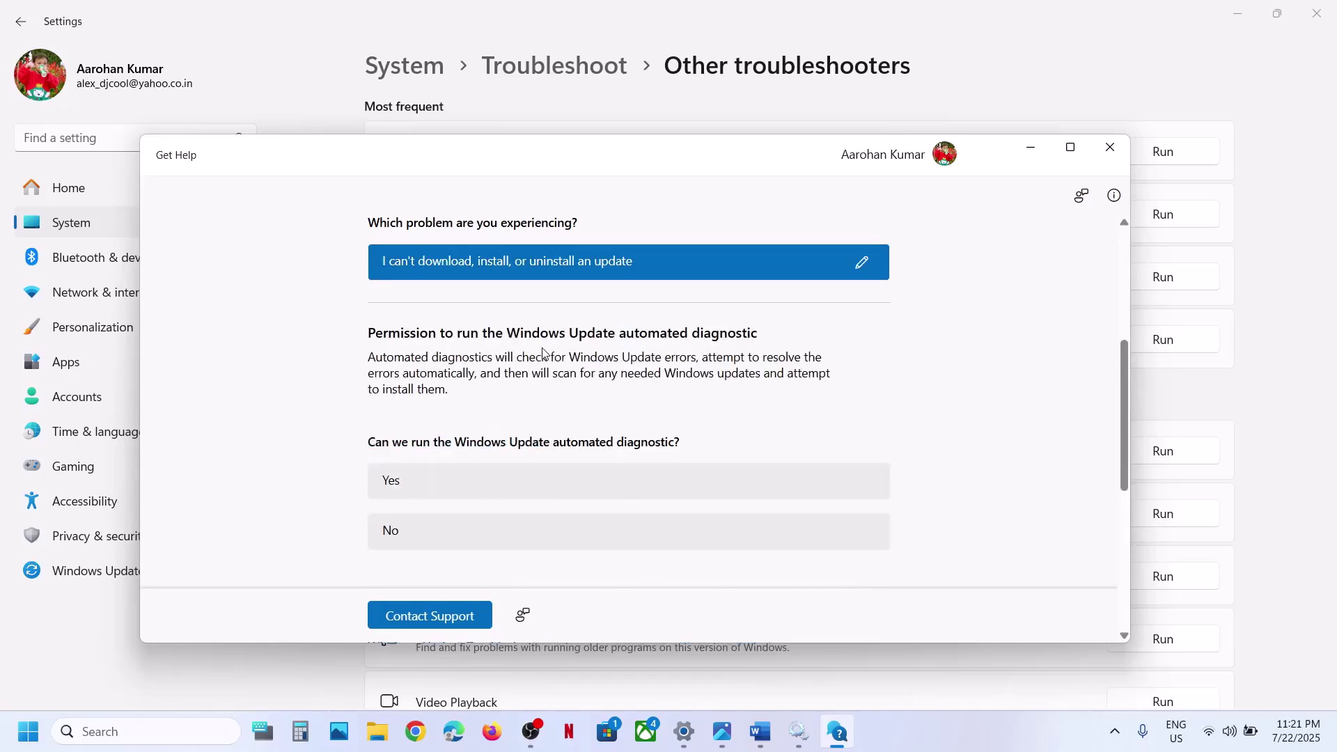
scroll(546, 353, down, 3)
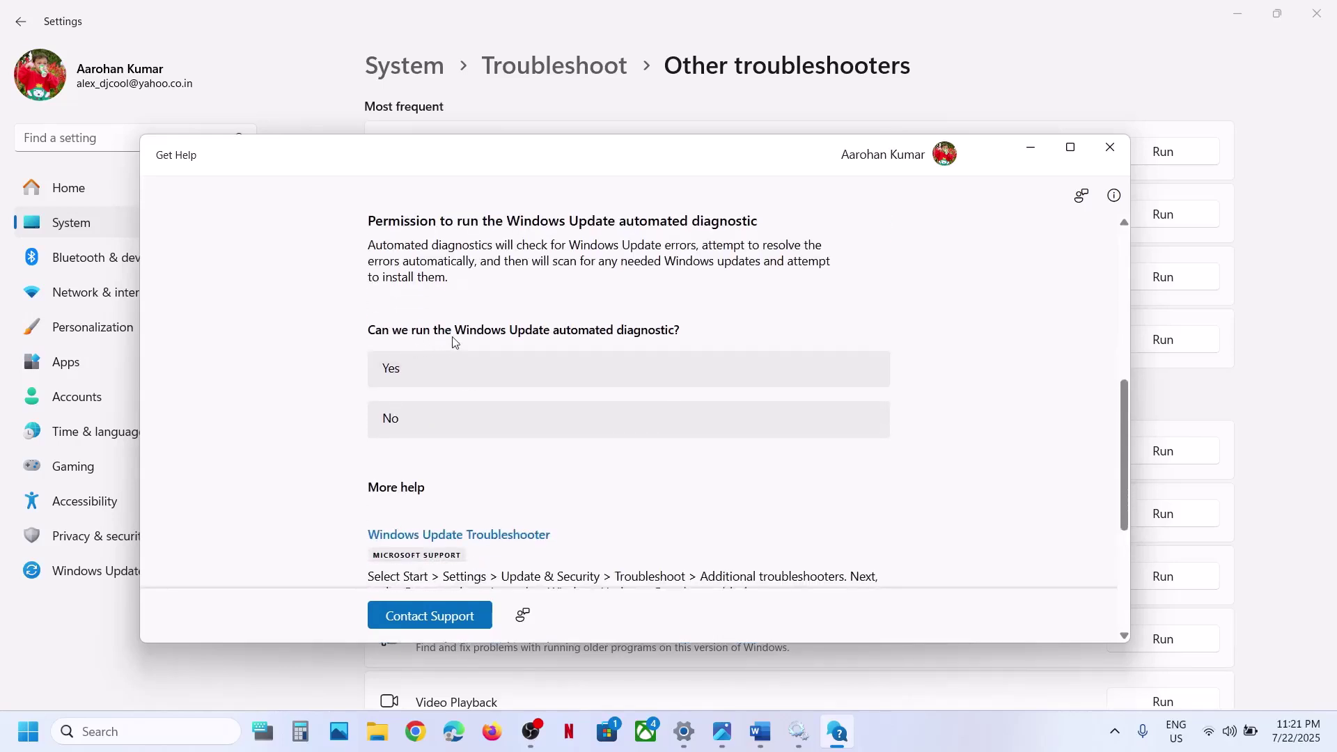
click(467, 368)
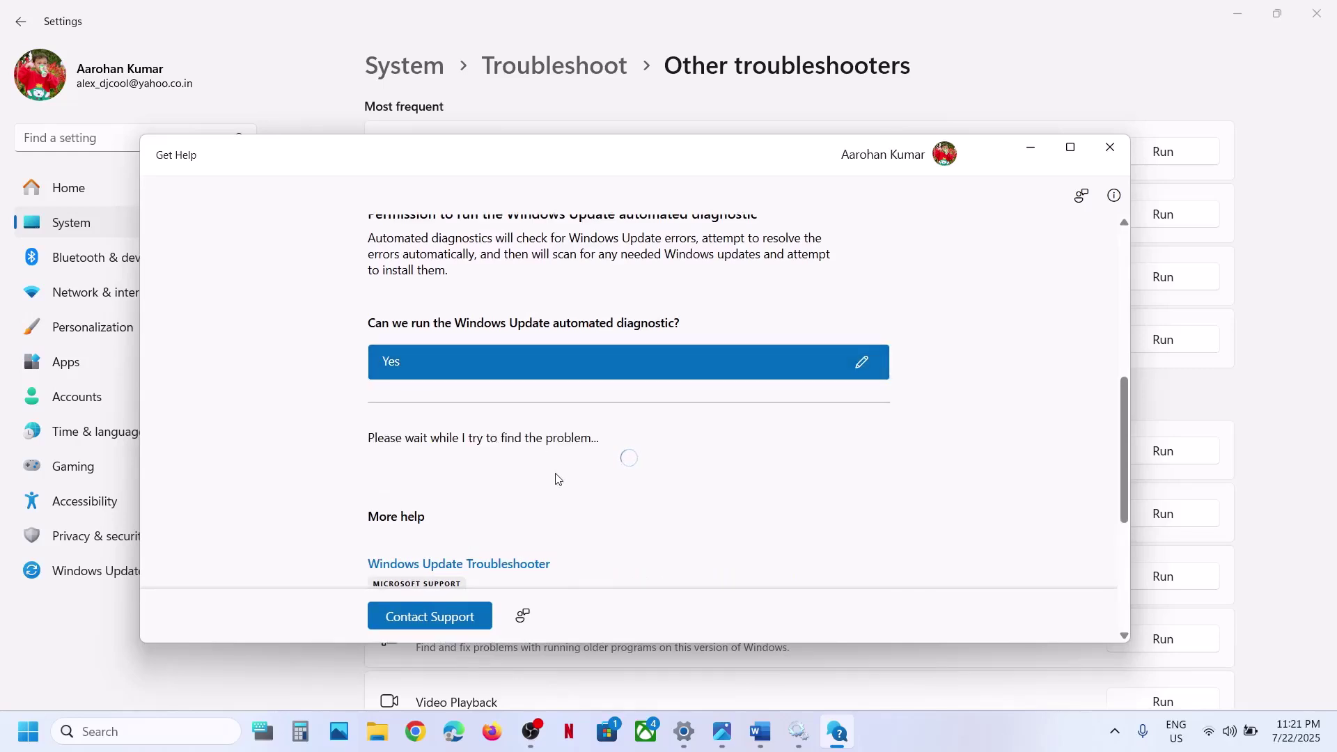
- After the diagnostic fails, close Get Help and scroll the Word notes to Step 4
drag(766, 161, 748, 87)
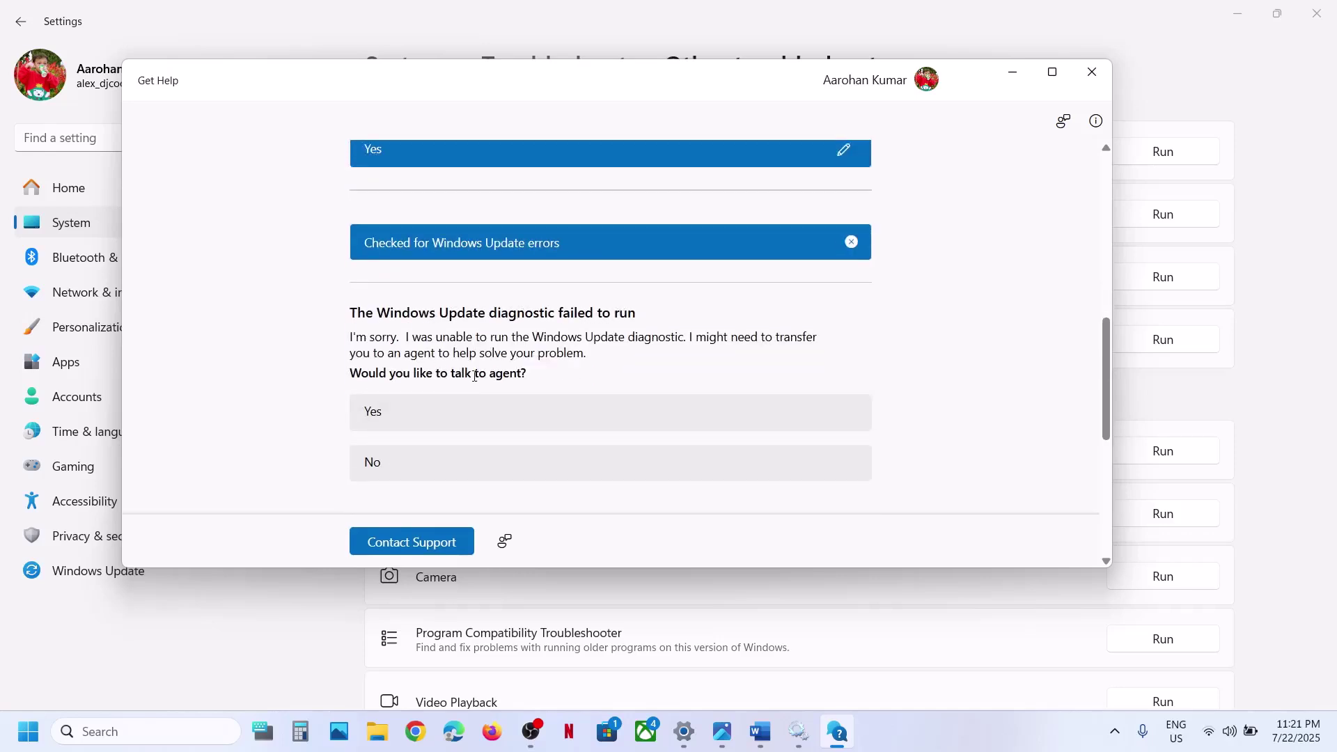
scroll(475, 376, down, 1)
drag(438, 338, 504, 338)
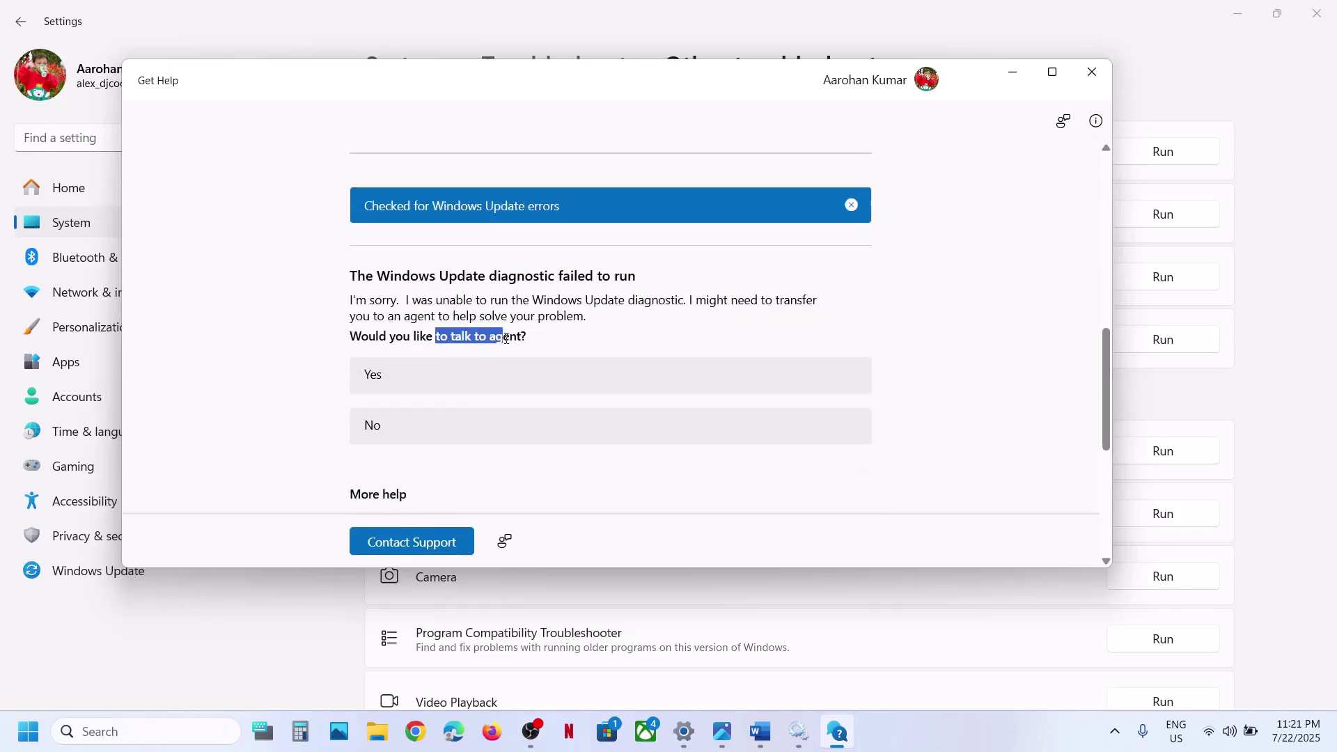
click(1109, 84)
click(760, 729)
scroll(489, 440, down, 4)
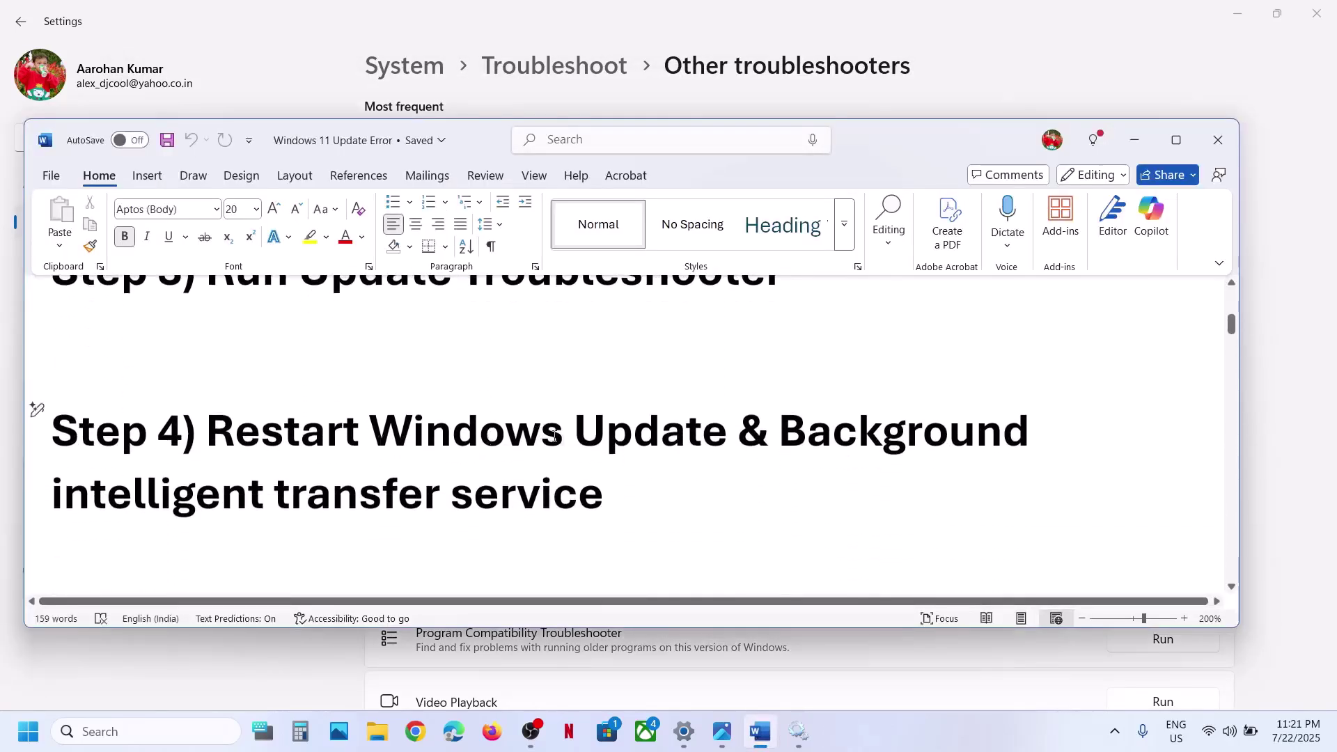
- Open the Services console from the 'services' search and maximize it
drag(538, 433, 604, 496)
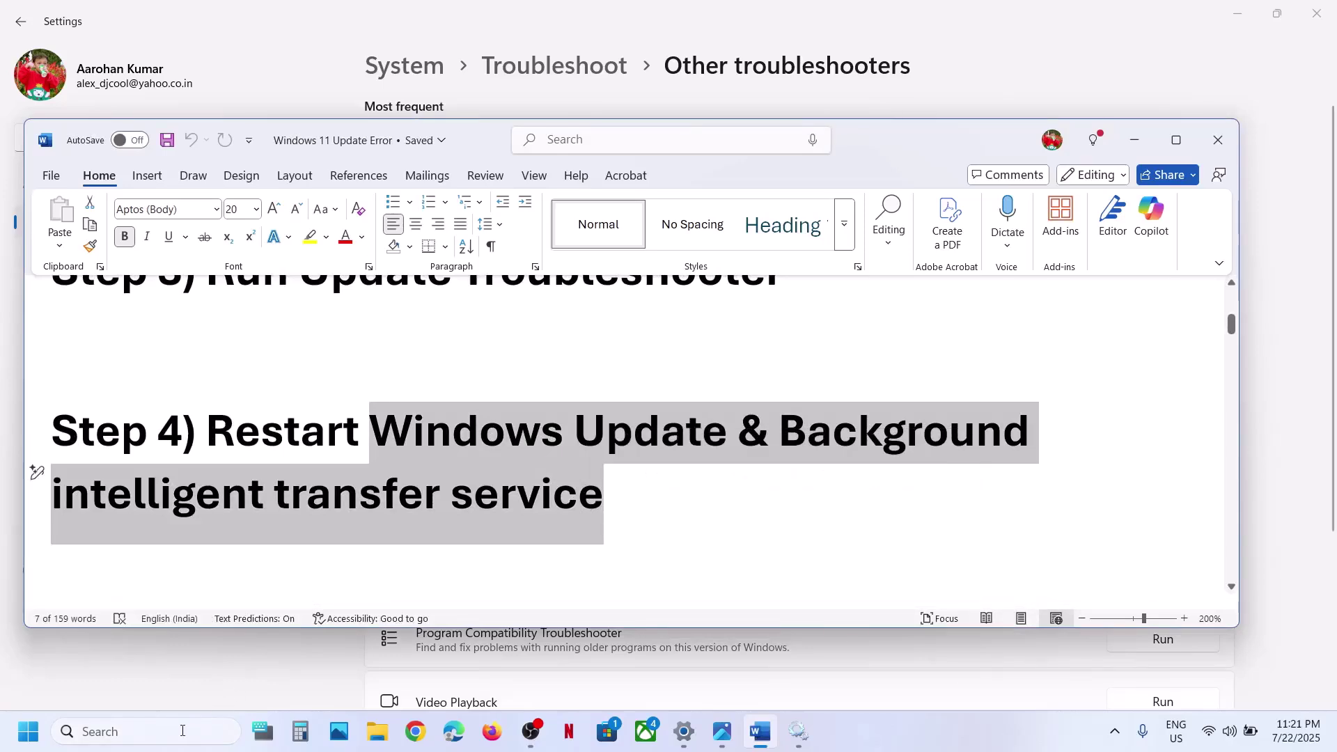
click(183, 731)
text(services)
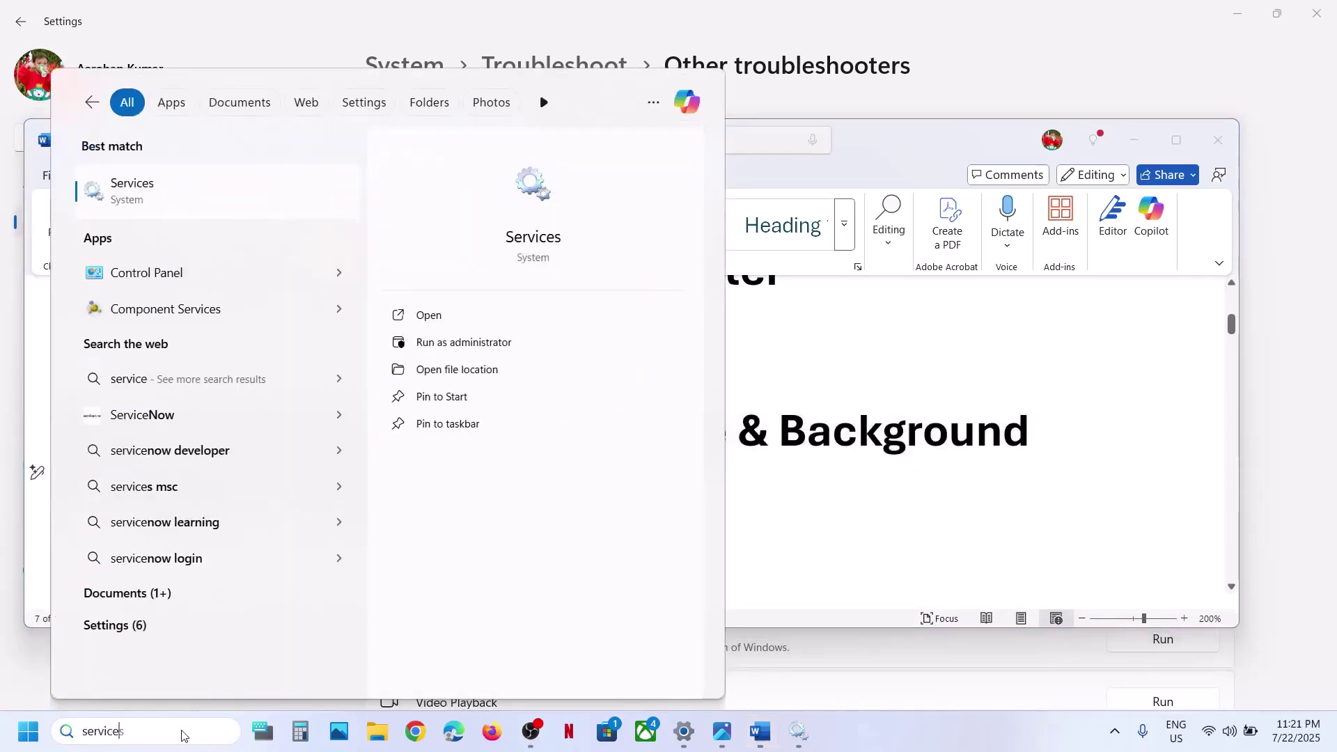
key(Return)
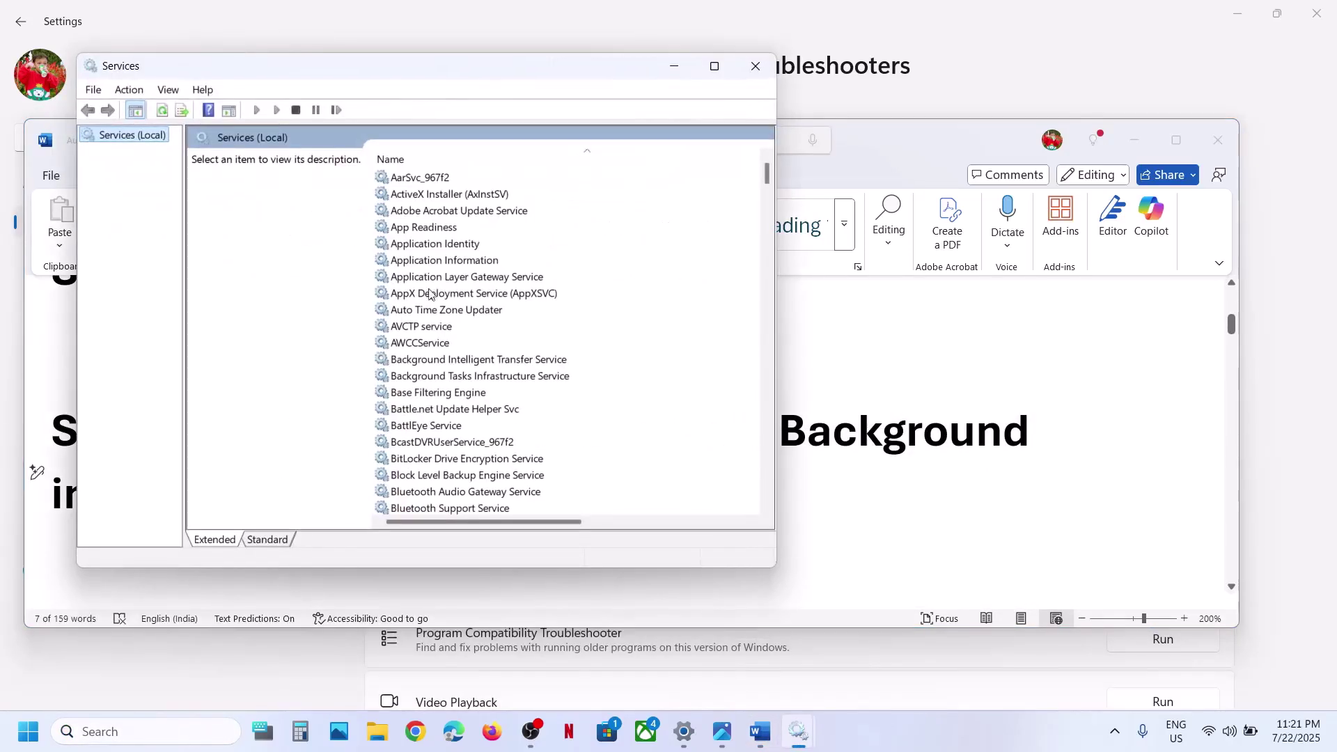
click(714, 66)
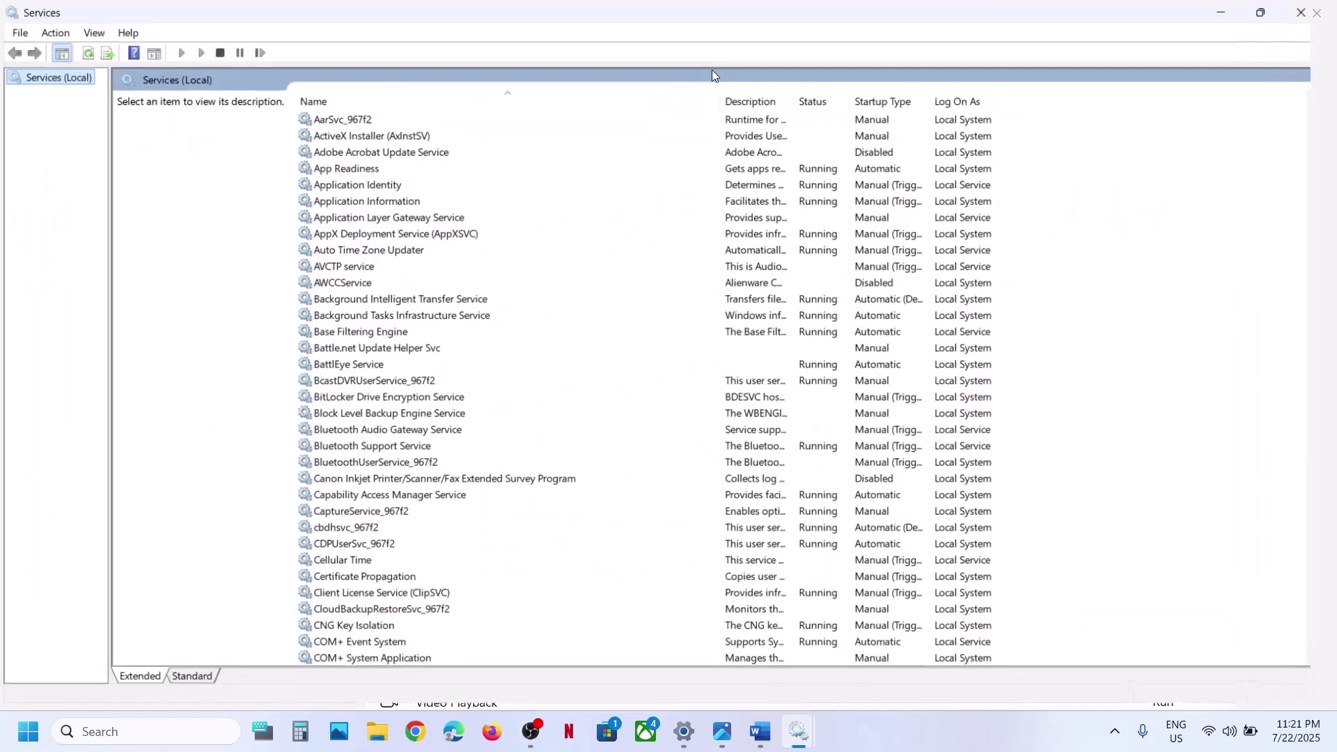
- Keep the Windows Update service's startup type Automatic and apply it
click(515, 385)
key(w)
scroll(514, 392, down, 8)
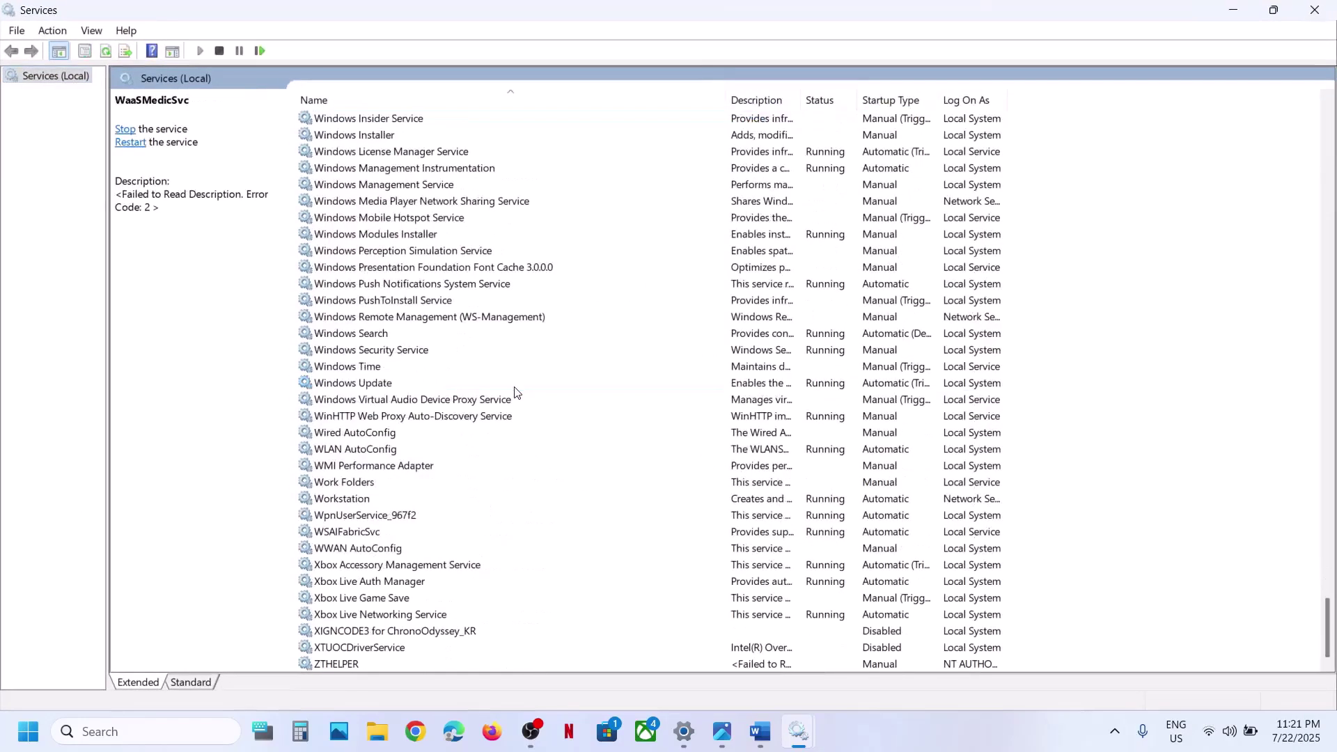
double_click(376, 384)
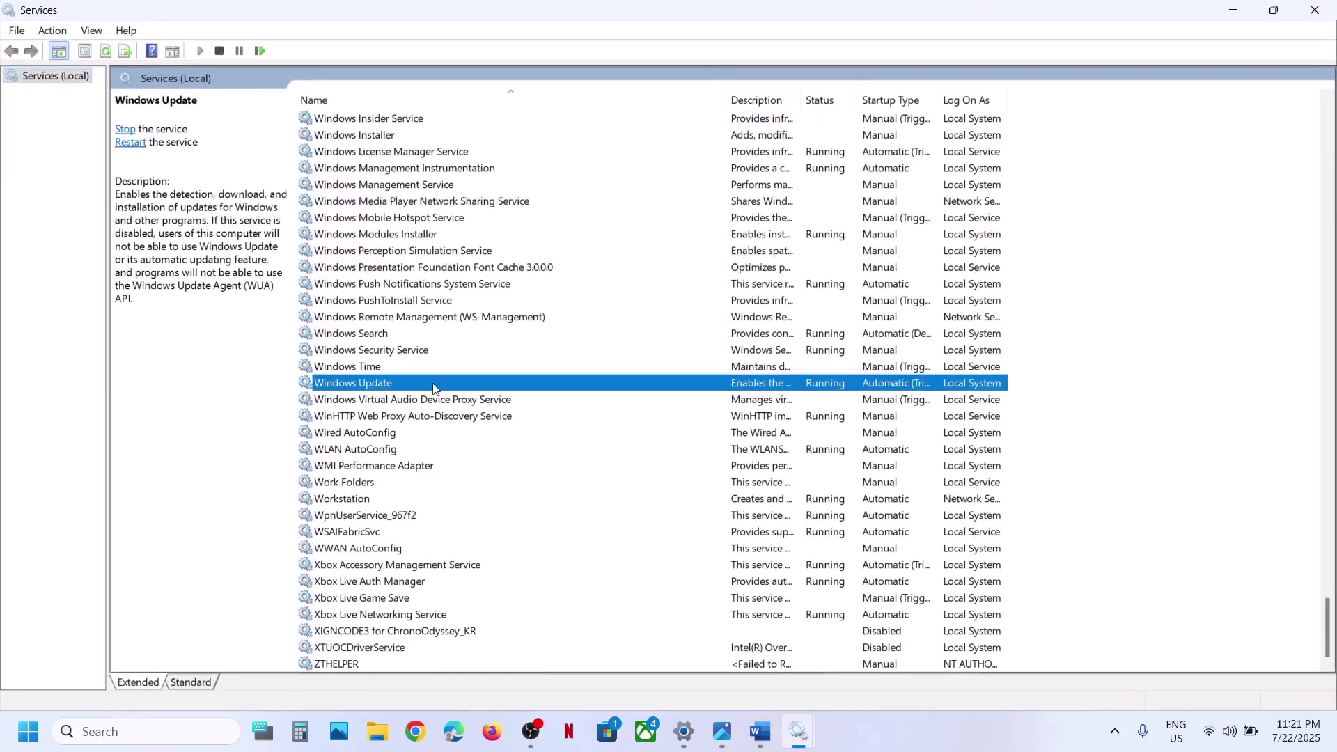
click(682, 349)
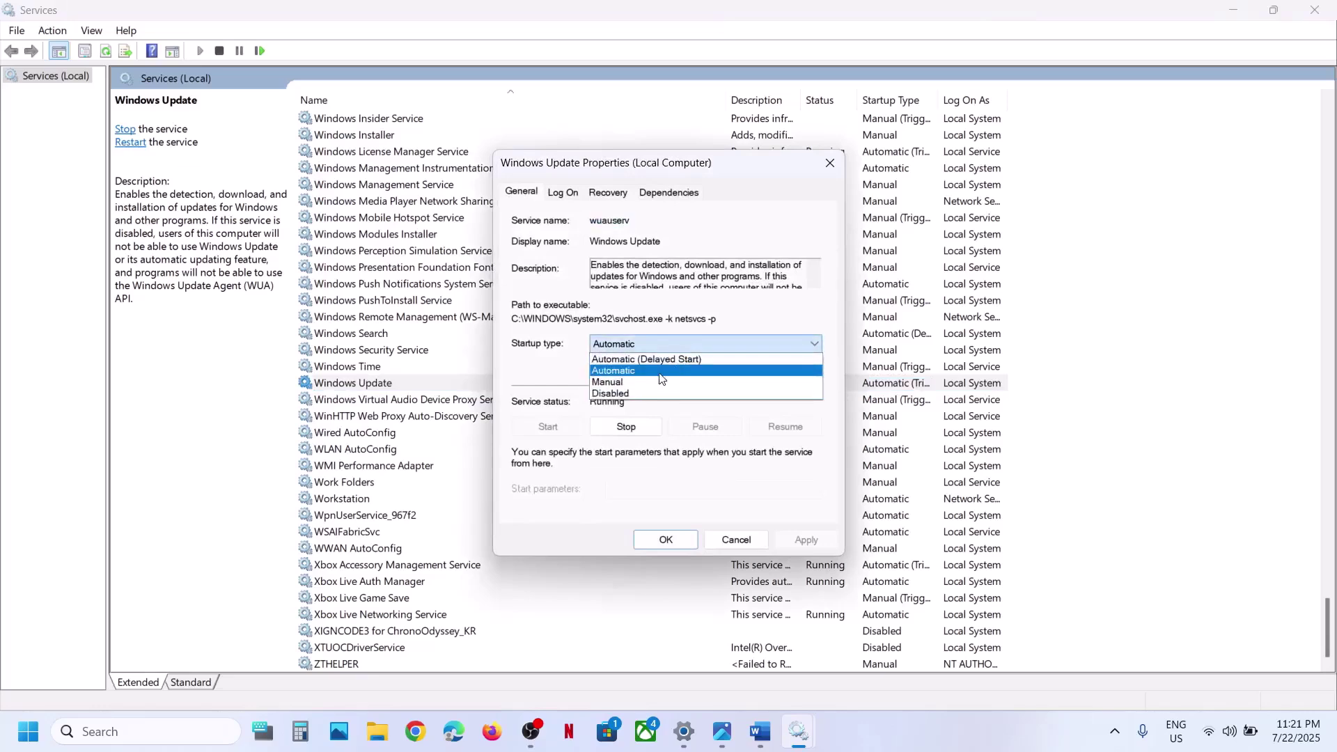
click(660, 373)
click(800, 540)
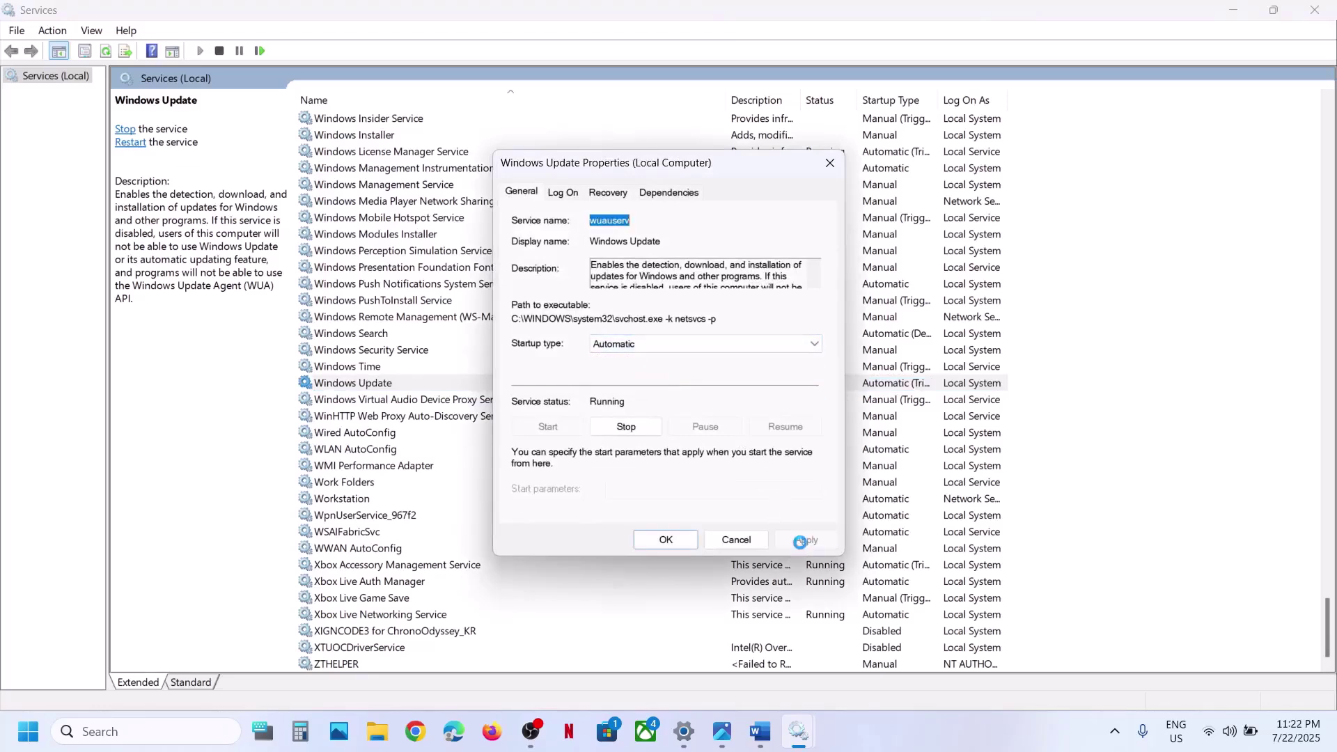
click(651, 542)
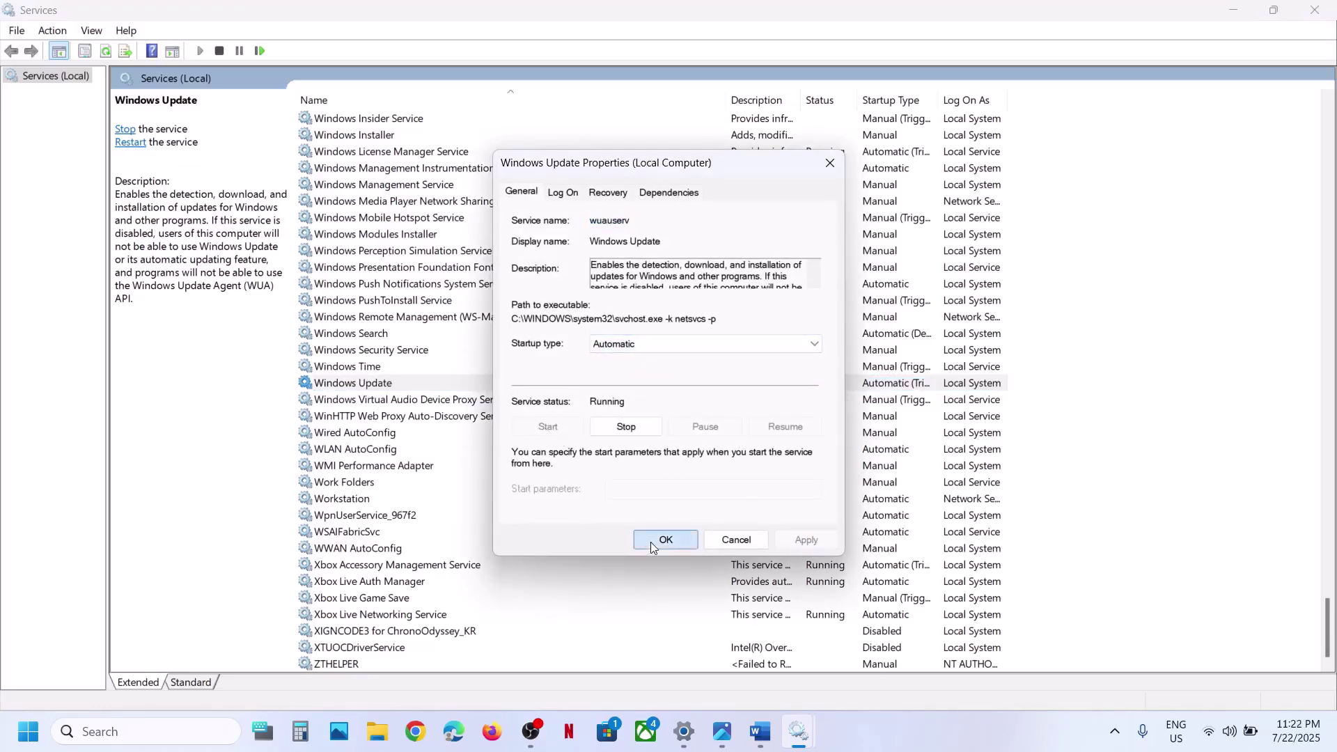
- Restart the Windows Update service
right_click(383, 391)
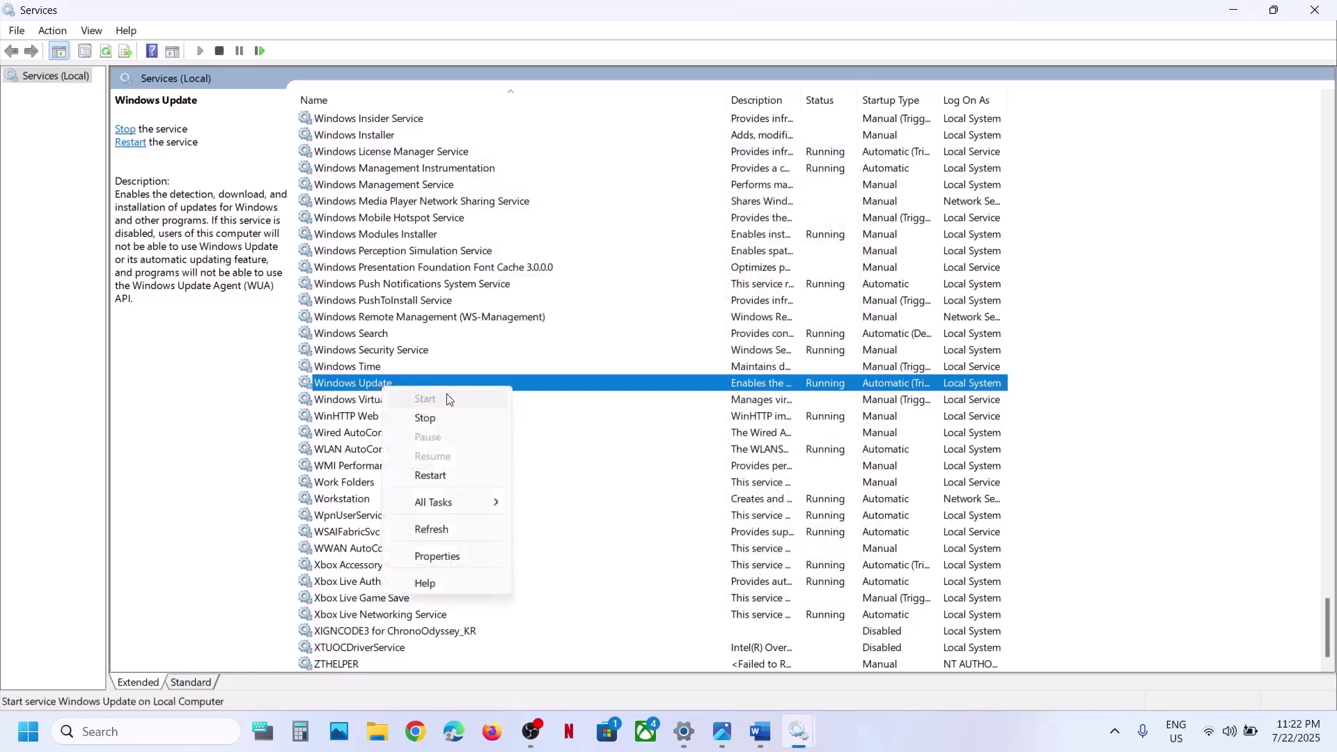
click(429, 475)
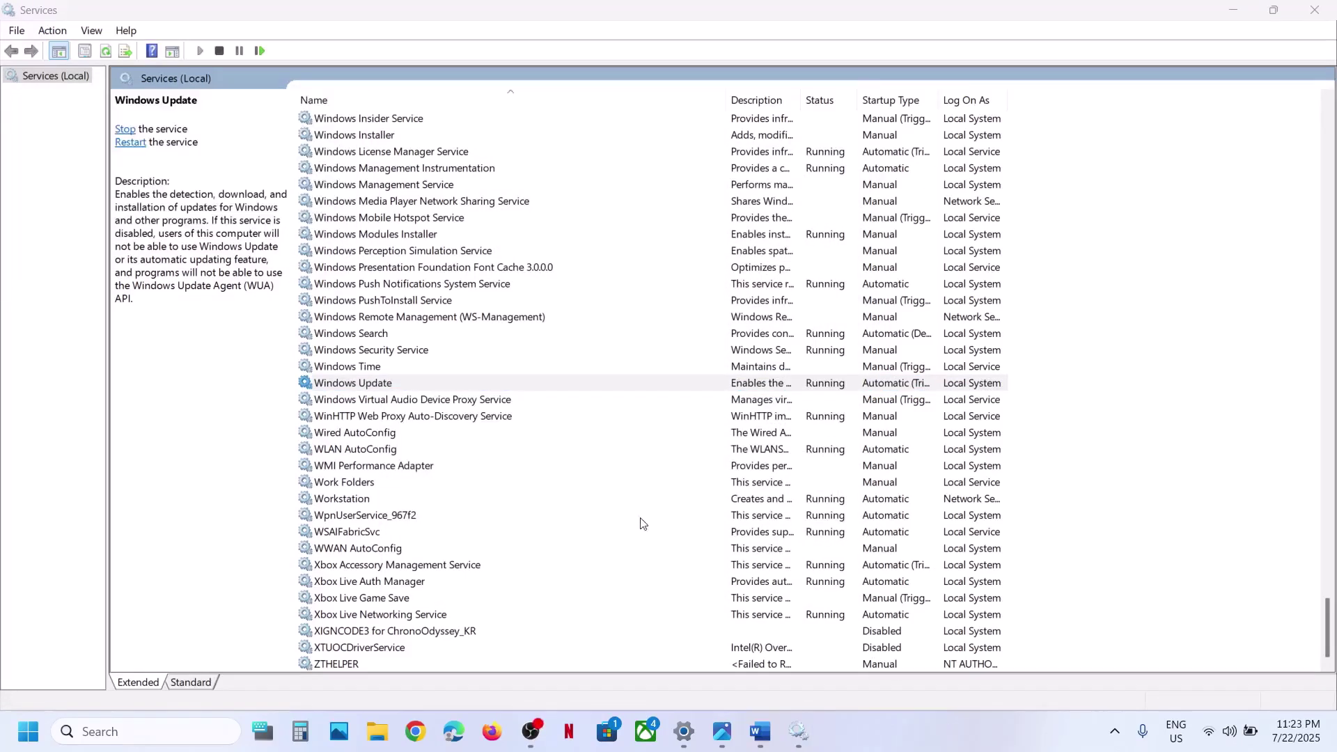
click(449, 286)
- Change the Background Intelligent Transfer Service startup type to Automatic and apply it
key(b)
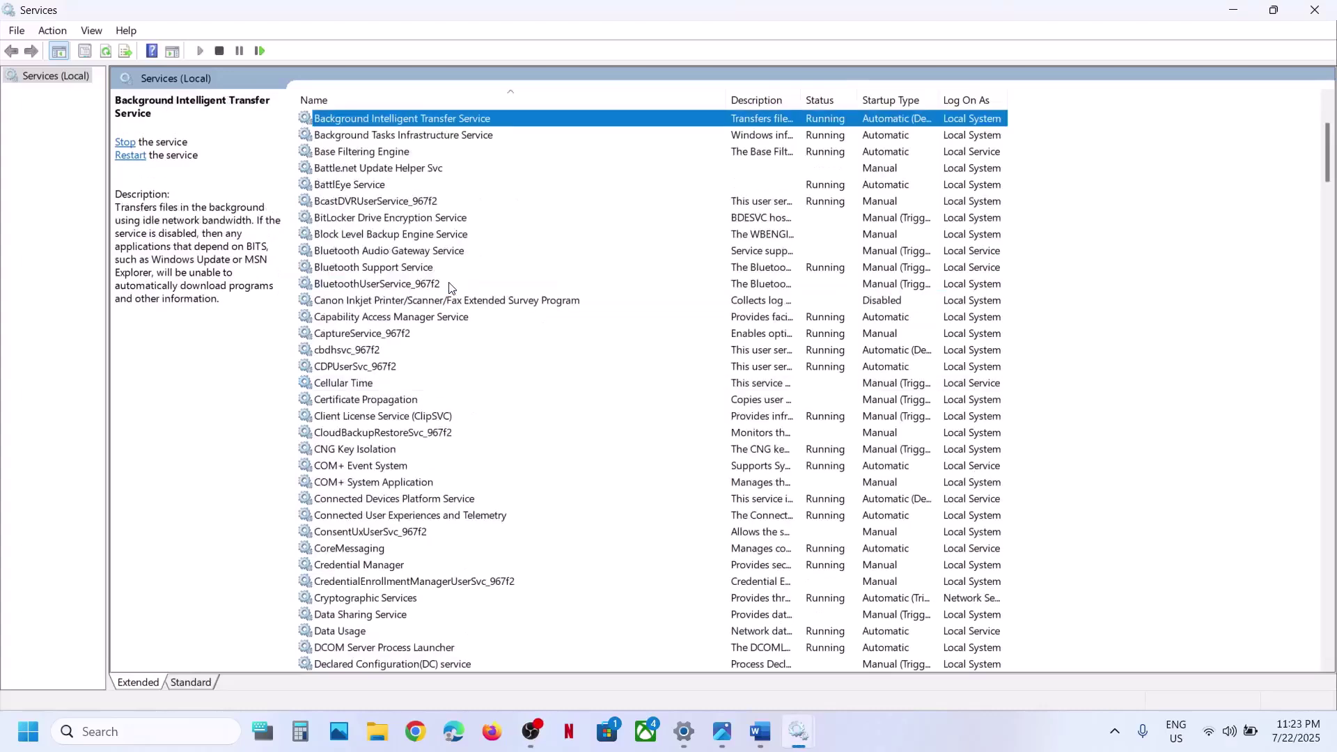
scroll(445, 281, up, 2)
double_click(483, 219)
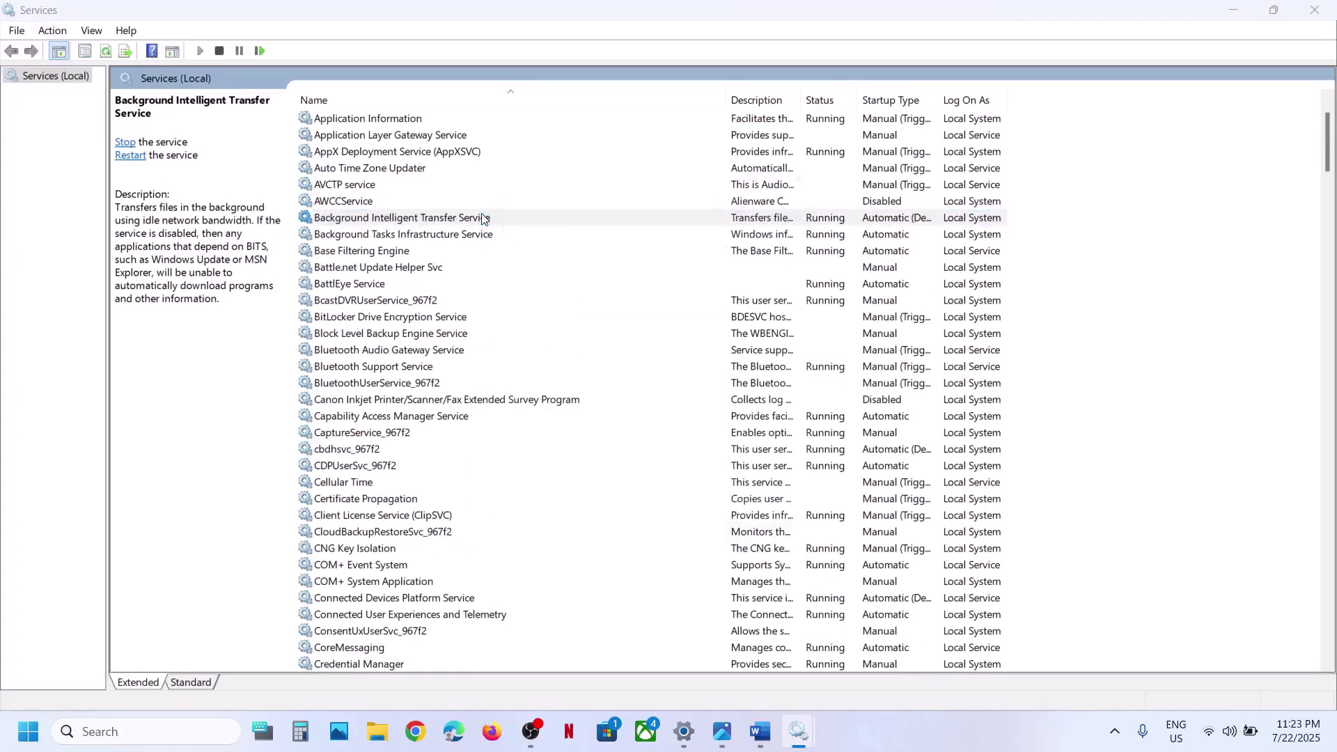
click(635, 346)
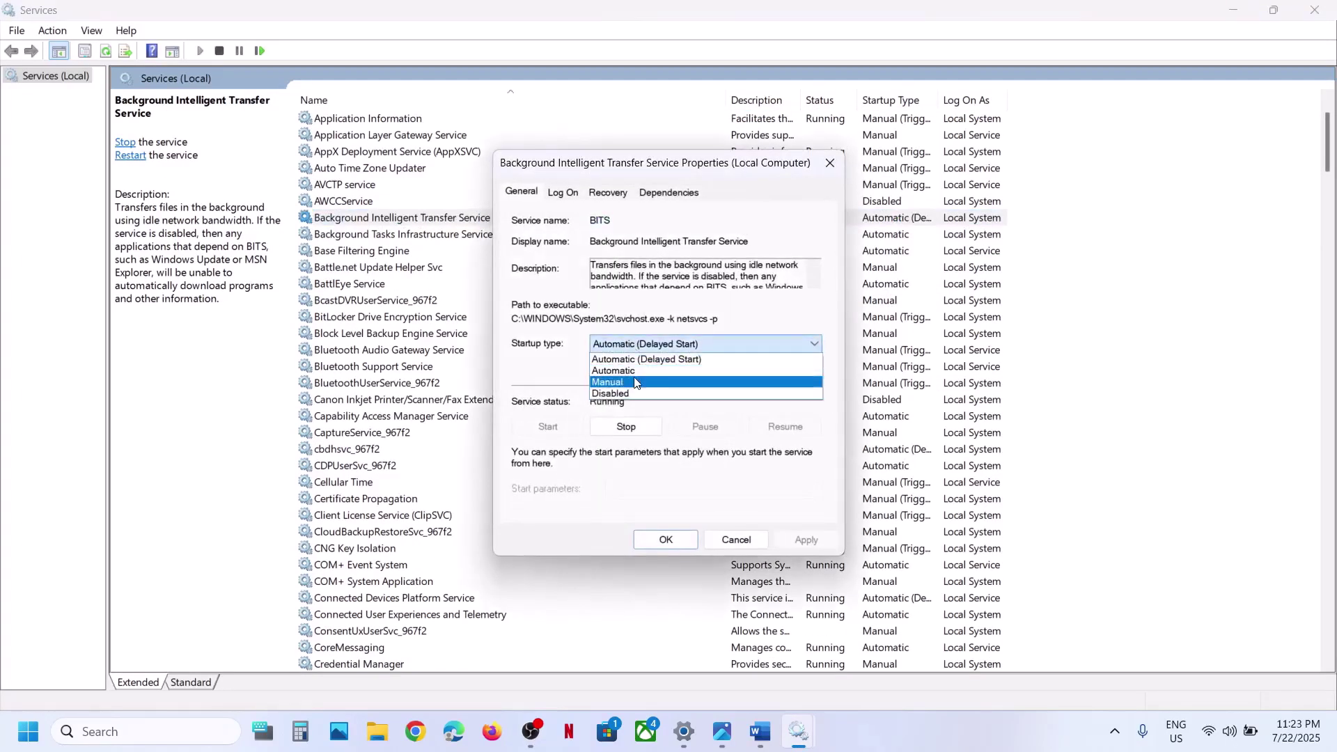
click(627, 370)
click(799, 542)
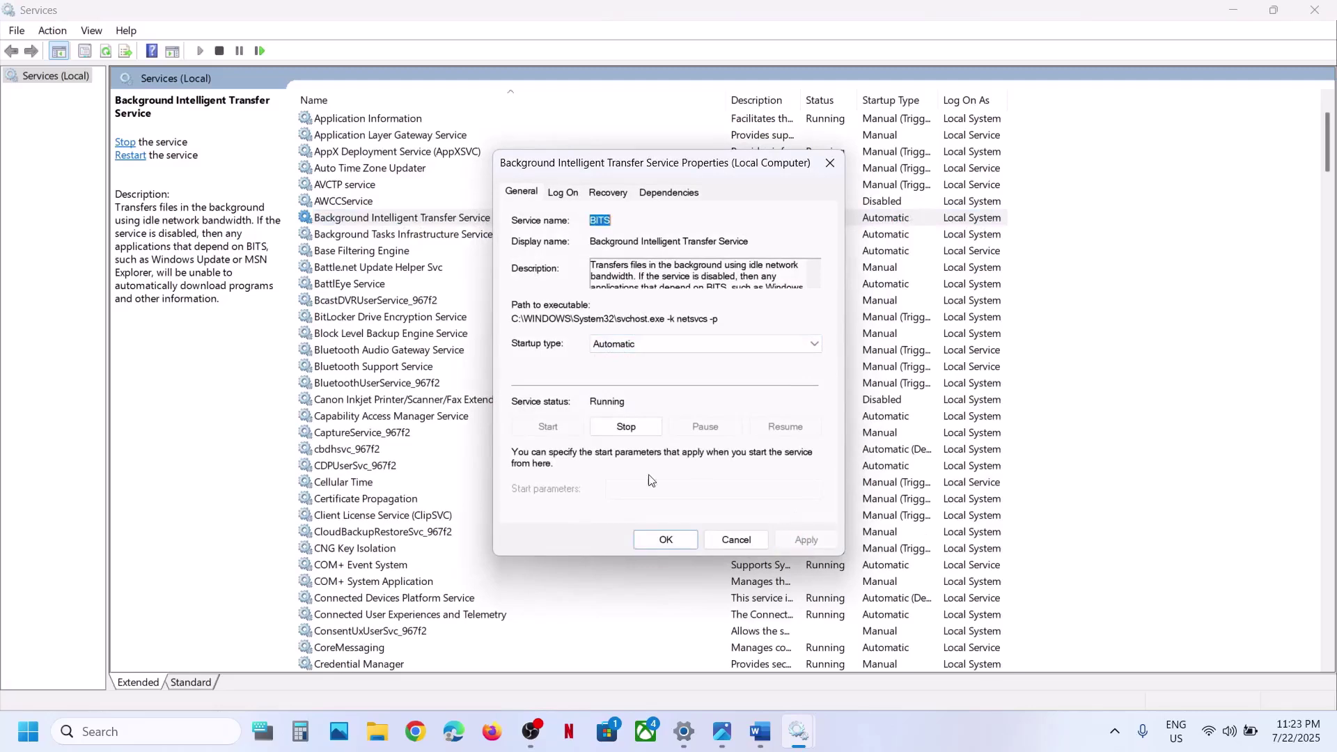
click(653, 540)
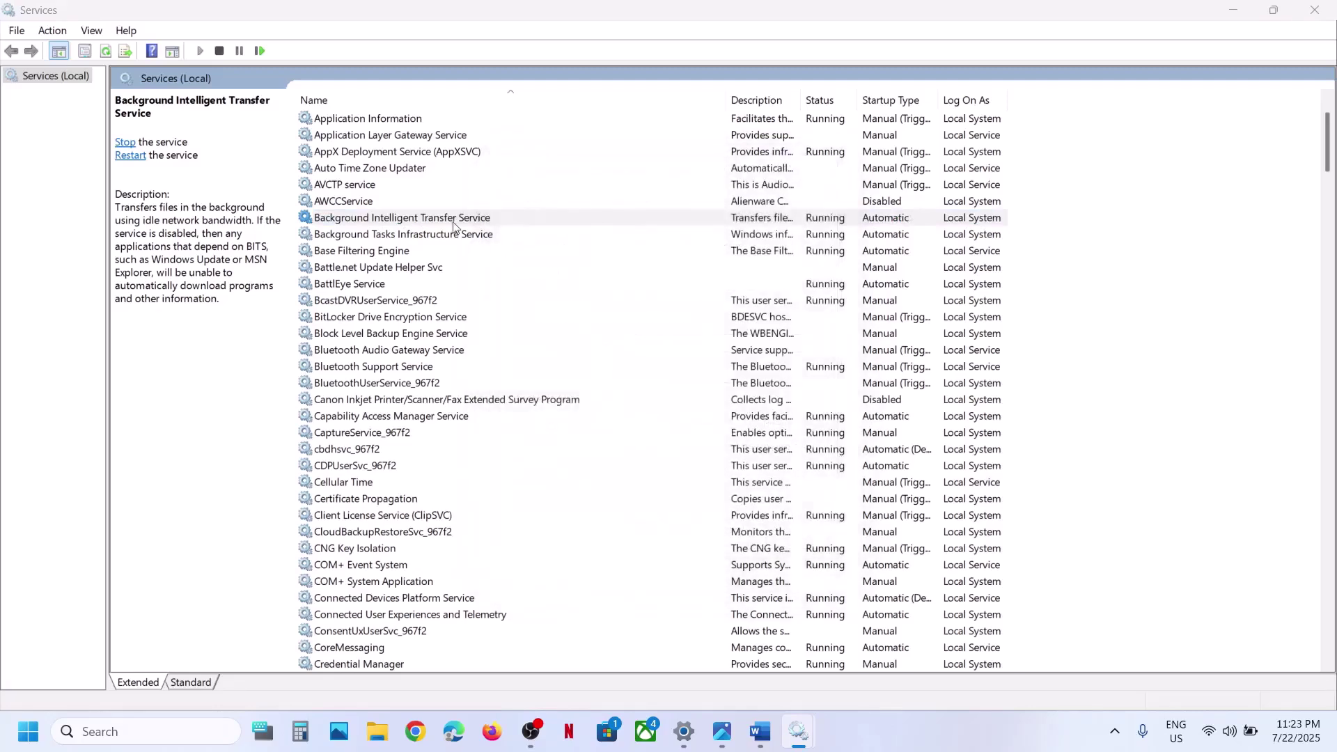
- Restart BITS and scroll the Word notes to Step 5, Installation Assistant
right_click(419, 221)
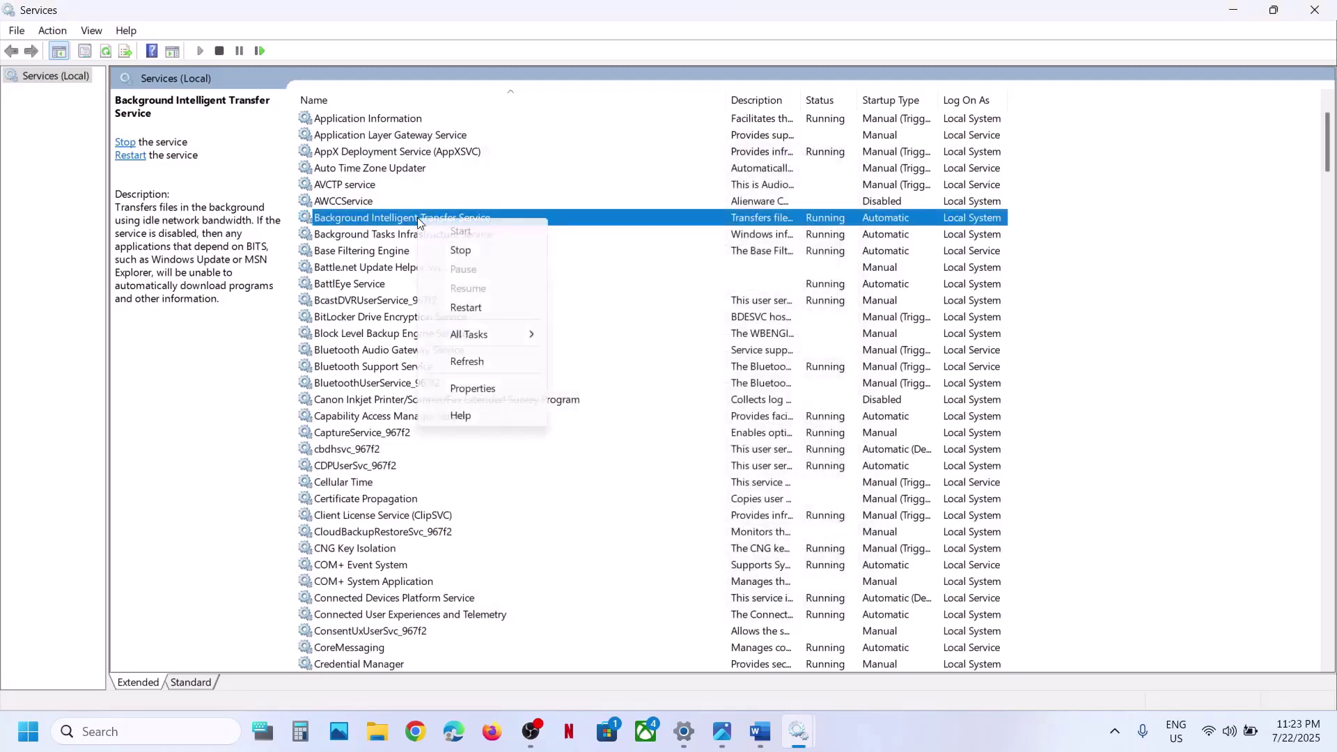
click(467, 307)
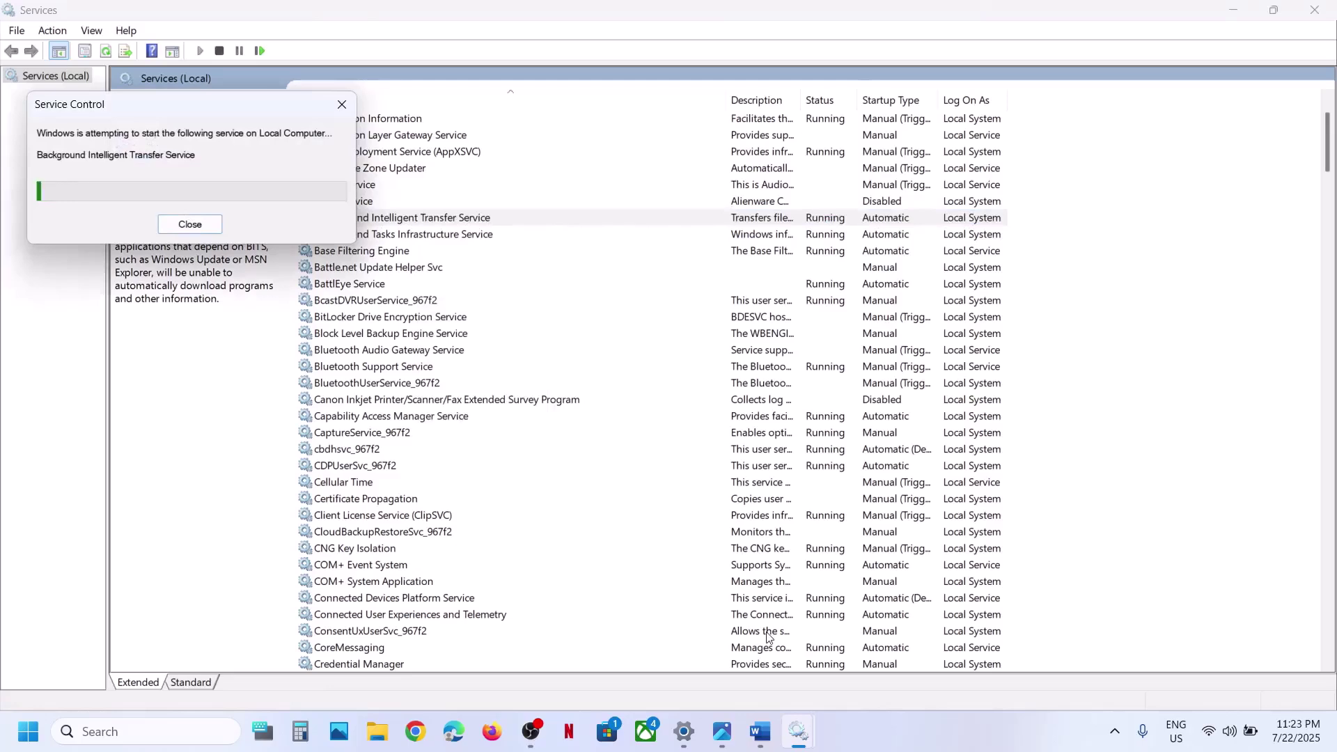
click(760, 731)
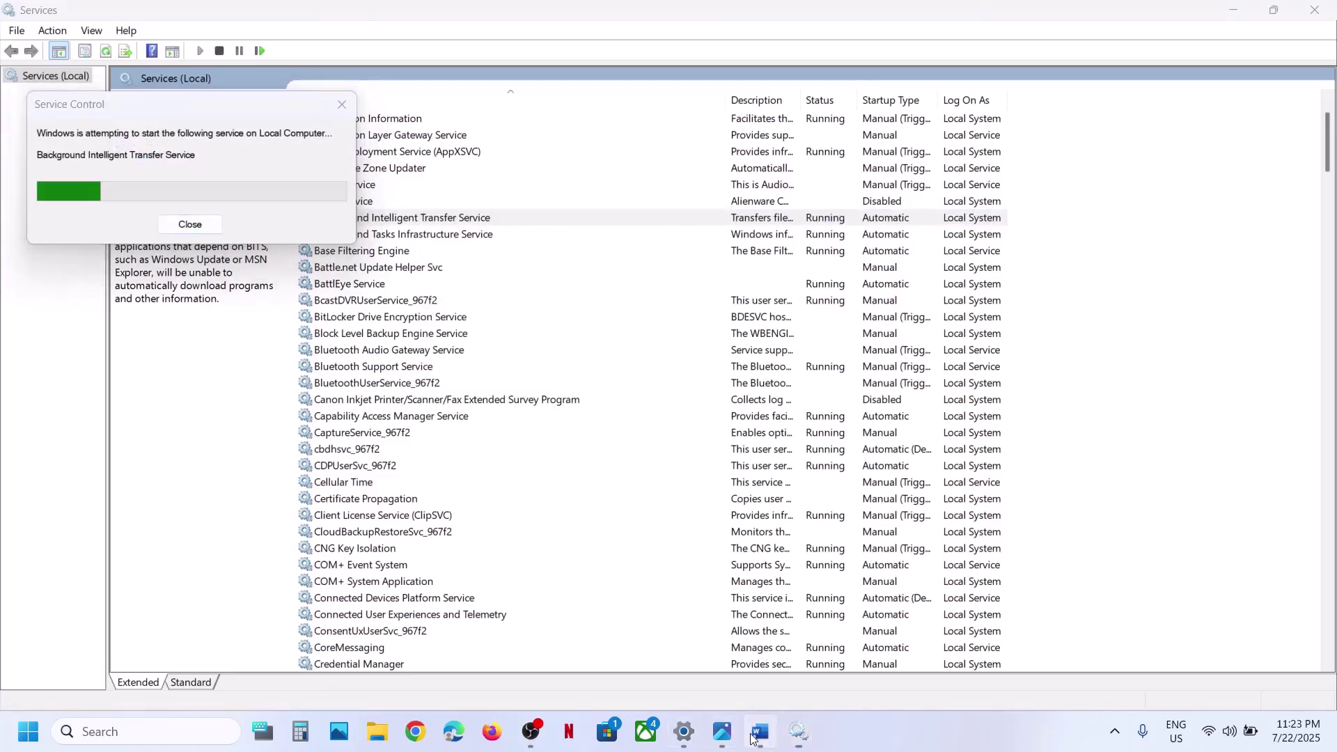
scroll(608, 480, down, 4)
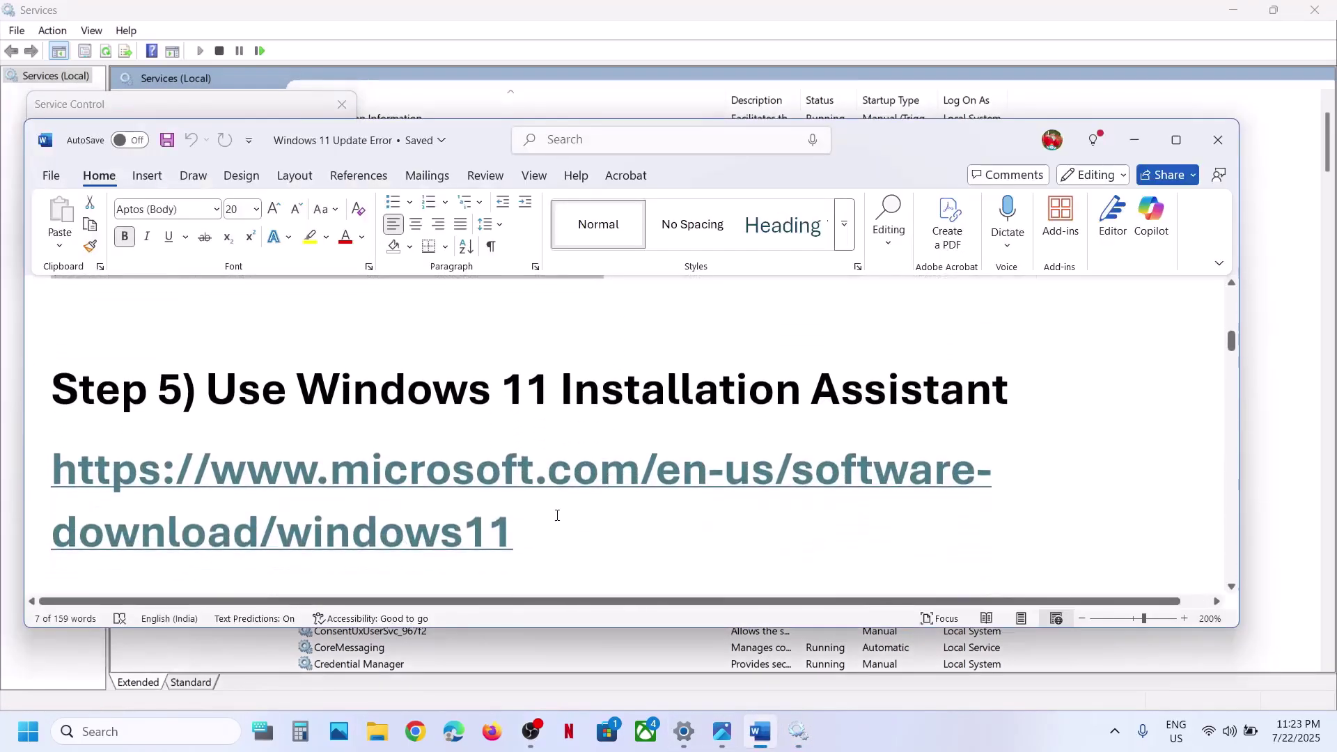
- Load the Step 5 Windows 11 download link in Chrome
drag(537, 513, 54, 462)
key(ctrl+c)
ctrl+click(54, 450)
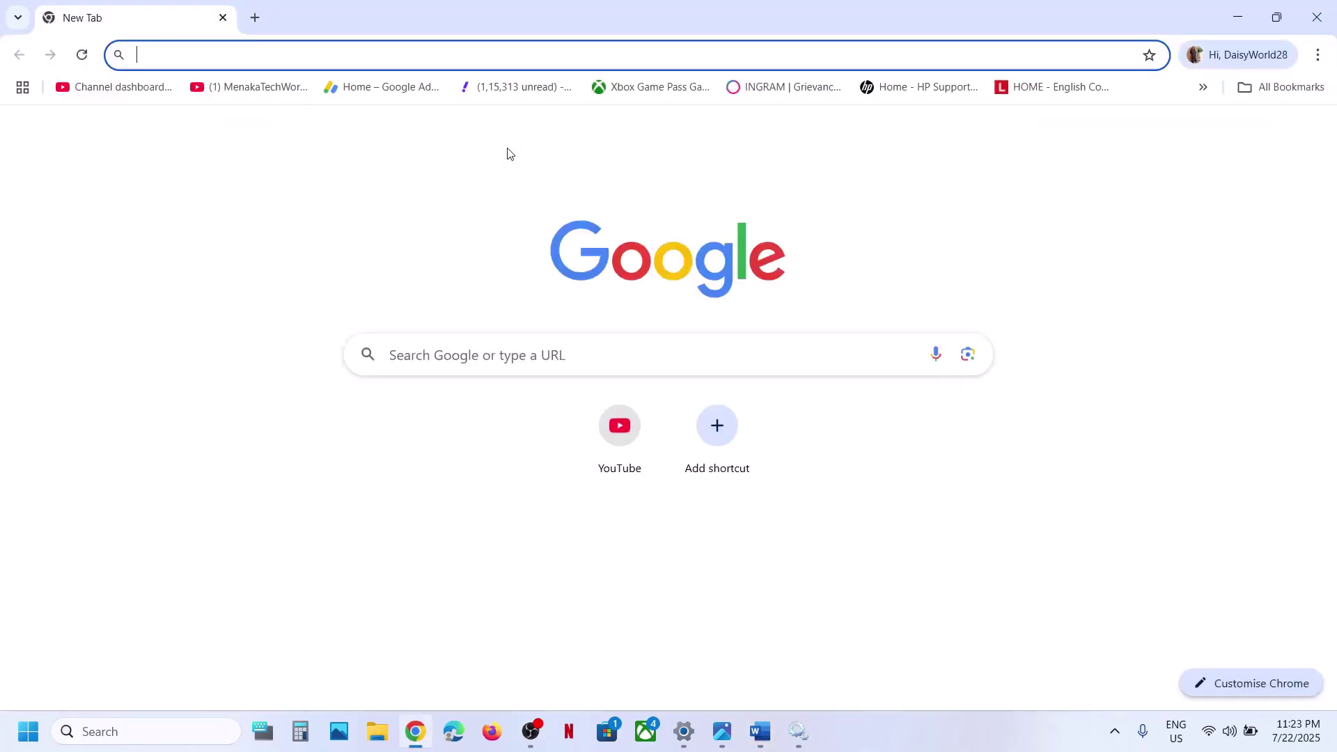
key(ctrl+v)
key(Return)
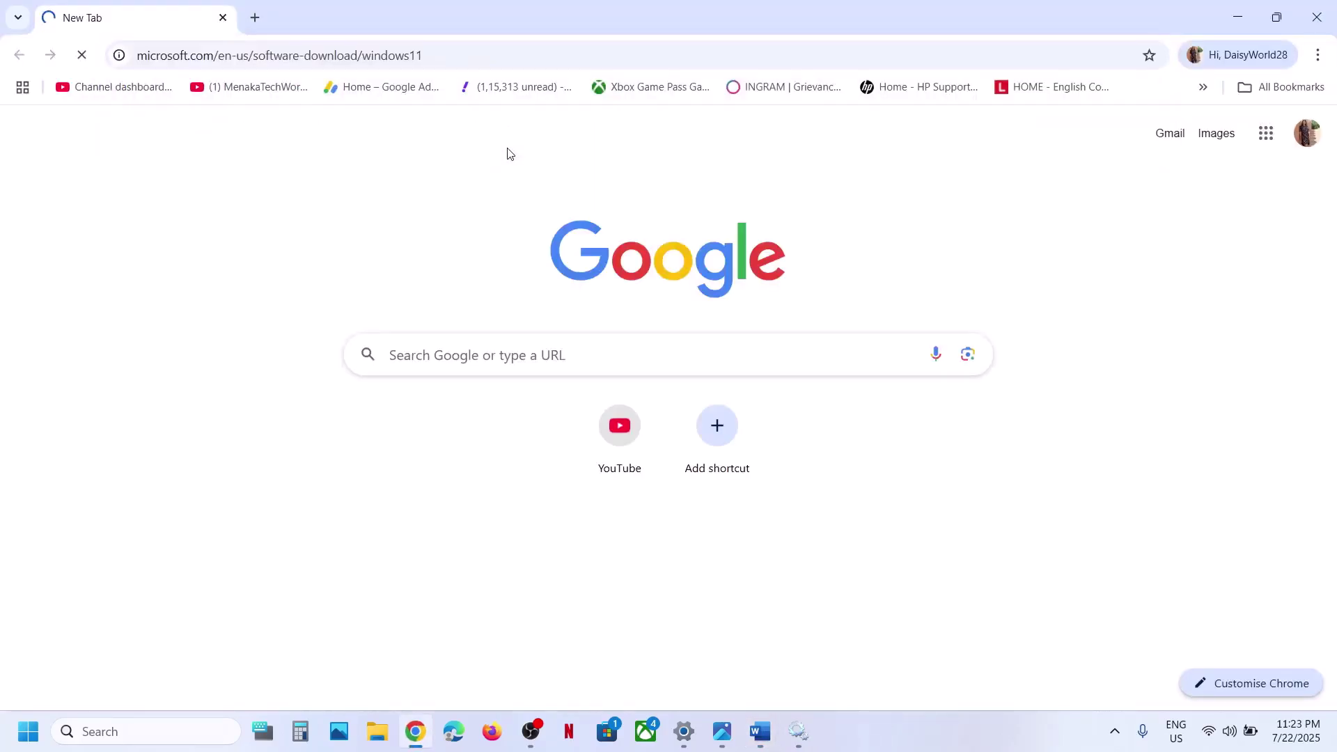
scroll(406, 367, down, 3)
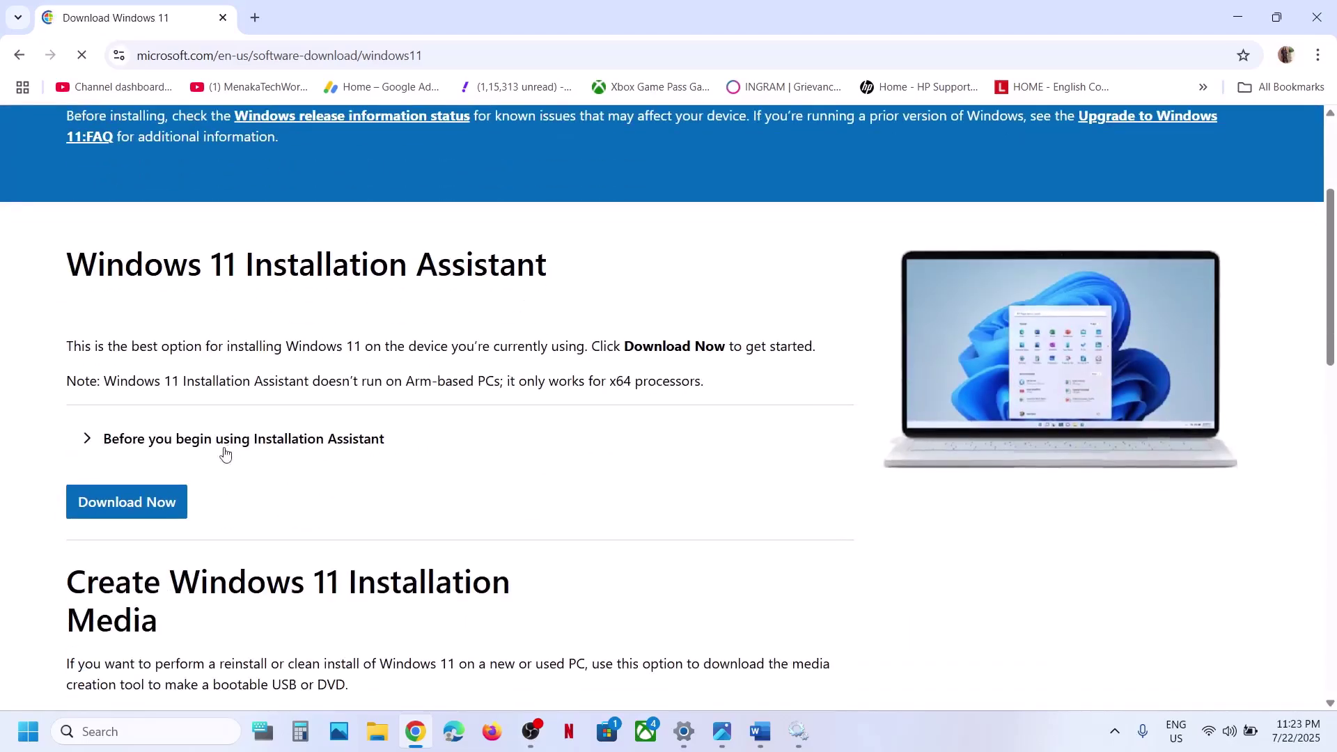
- Download and run the Installation Assistant, close it once it reports Windows 11 is current
click(147, 503)
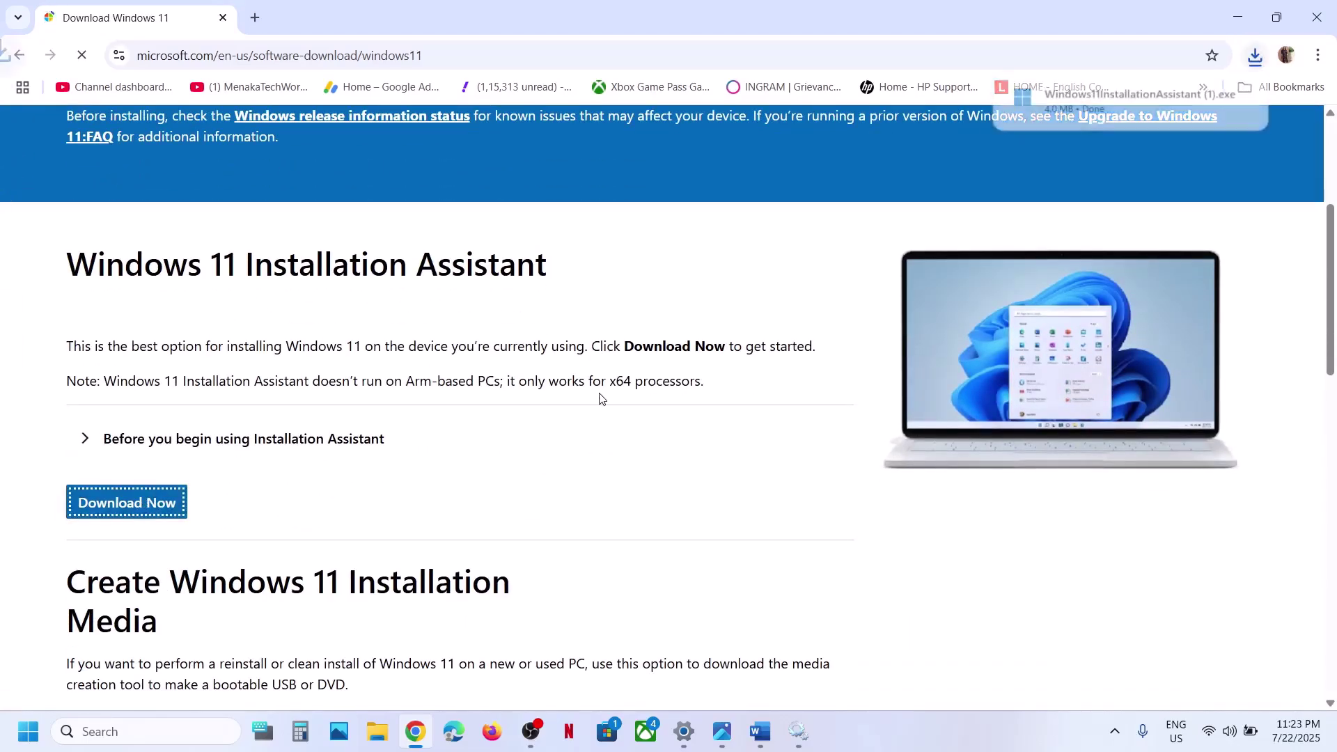
click(1063, 118)
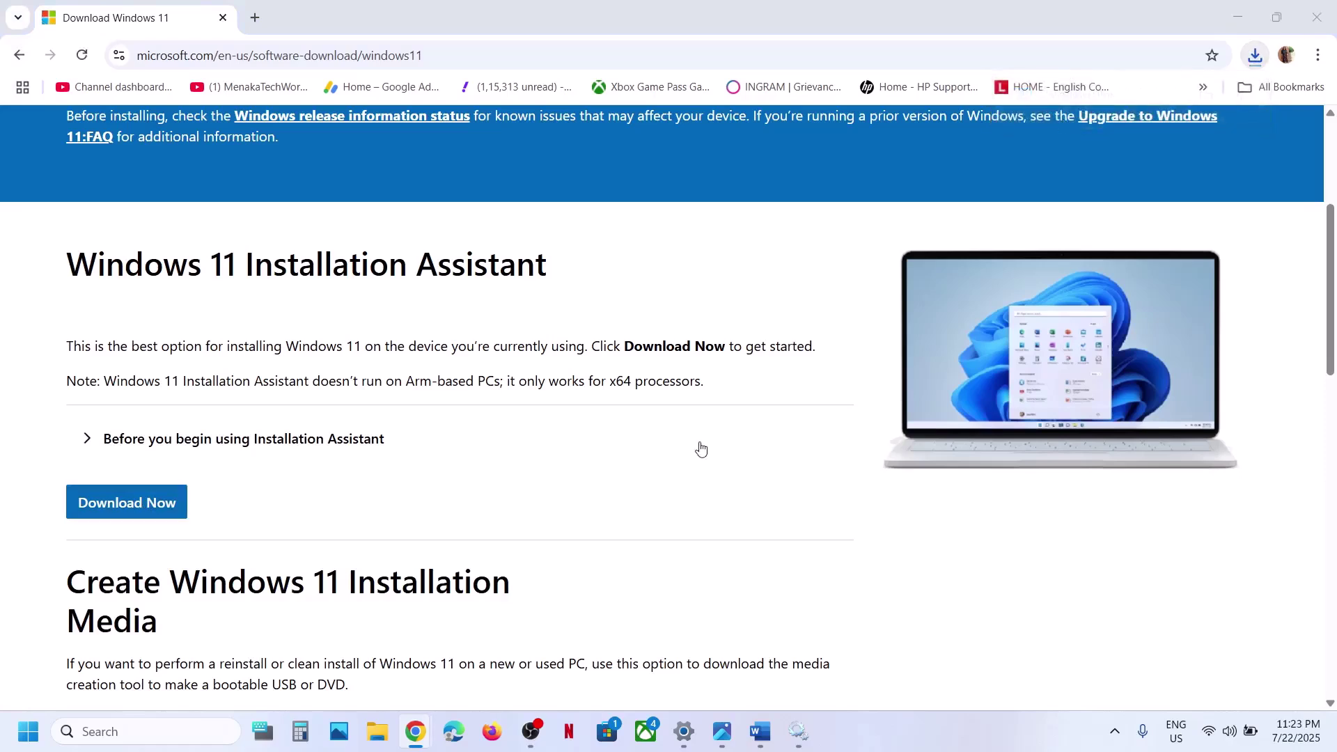
click(614, 512)
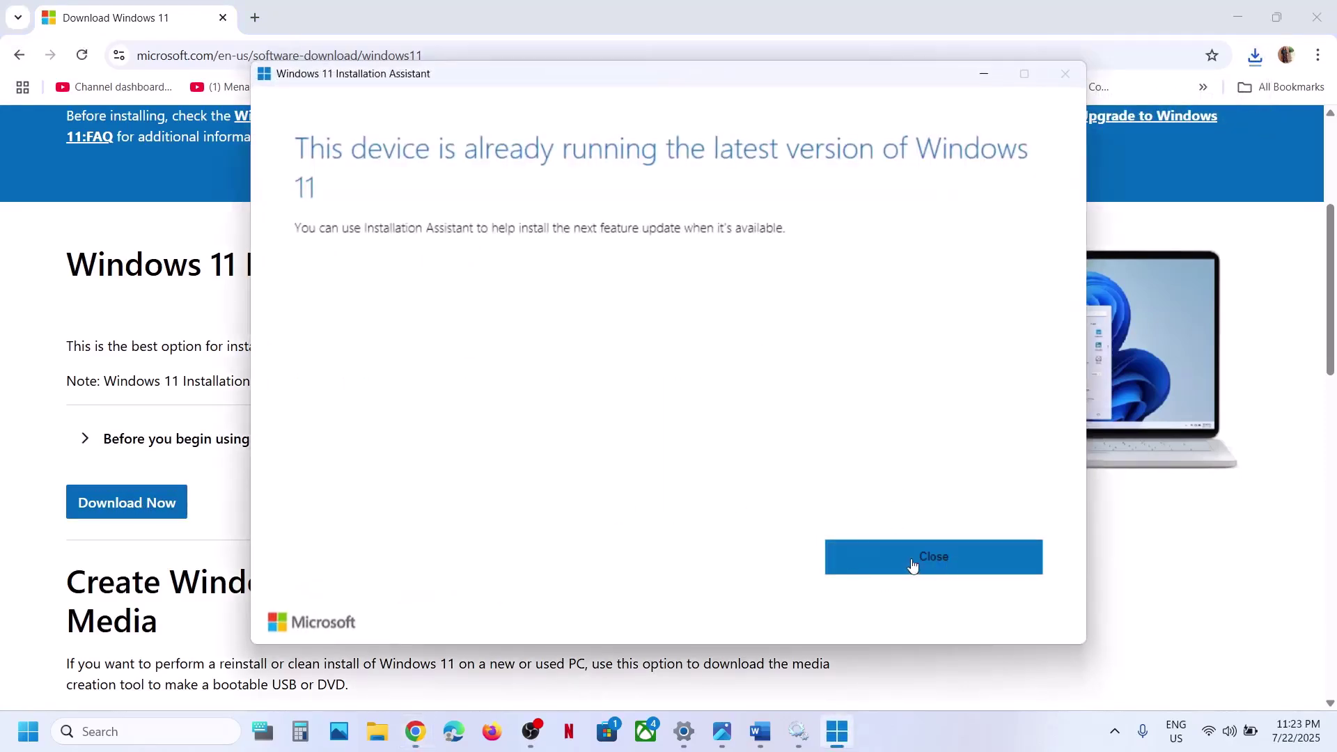
click(998, 571)
double_click(37, 447)
scroll(530, 484, down, 5)
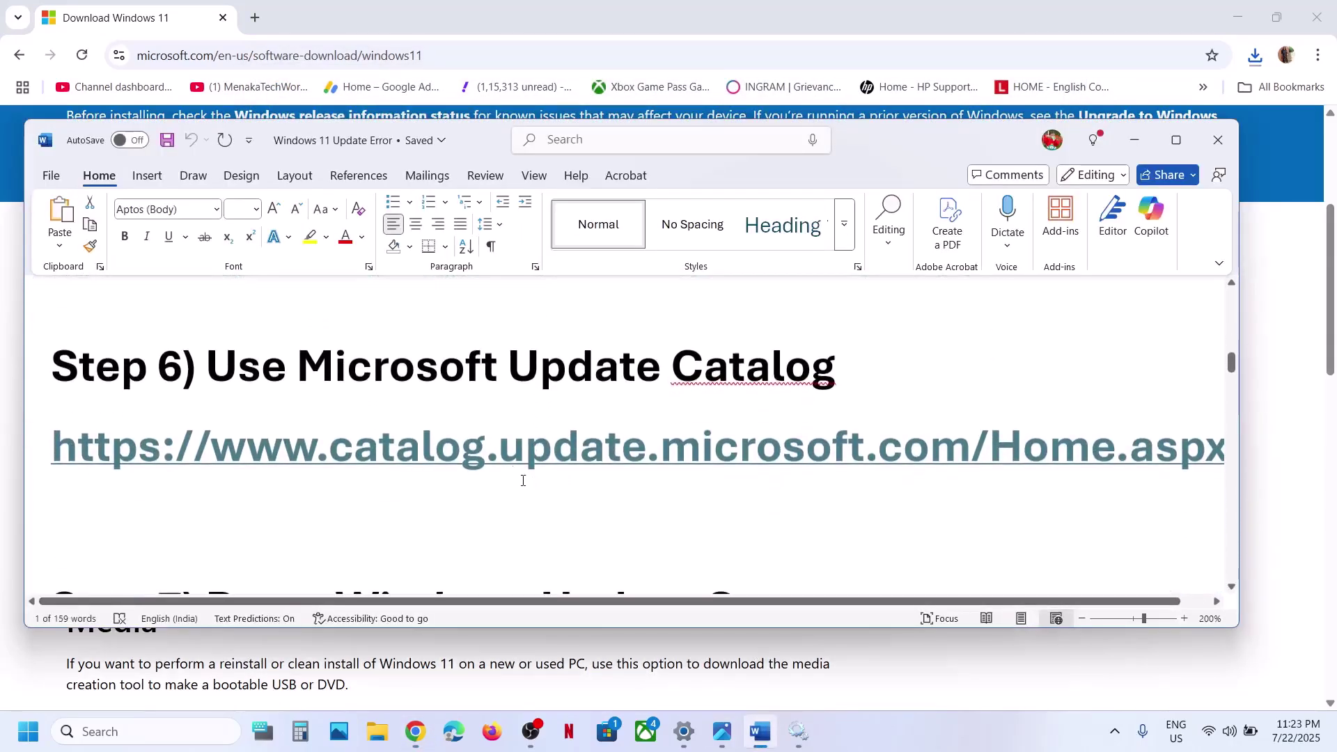
- Open the Microsoft Update Catalog link from Step 6 in a new Chrome tab
triple_click(488, 459)
key(ctrl+c)
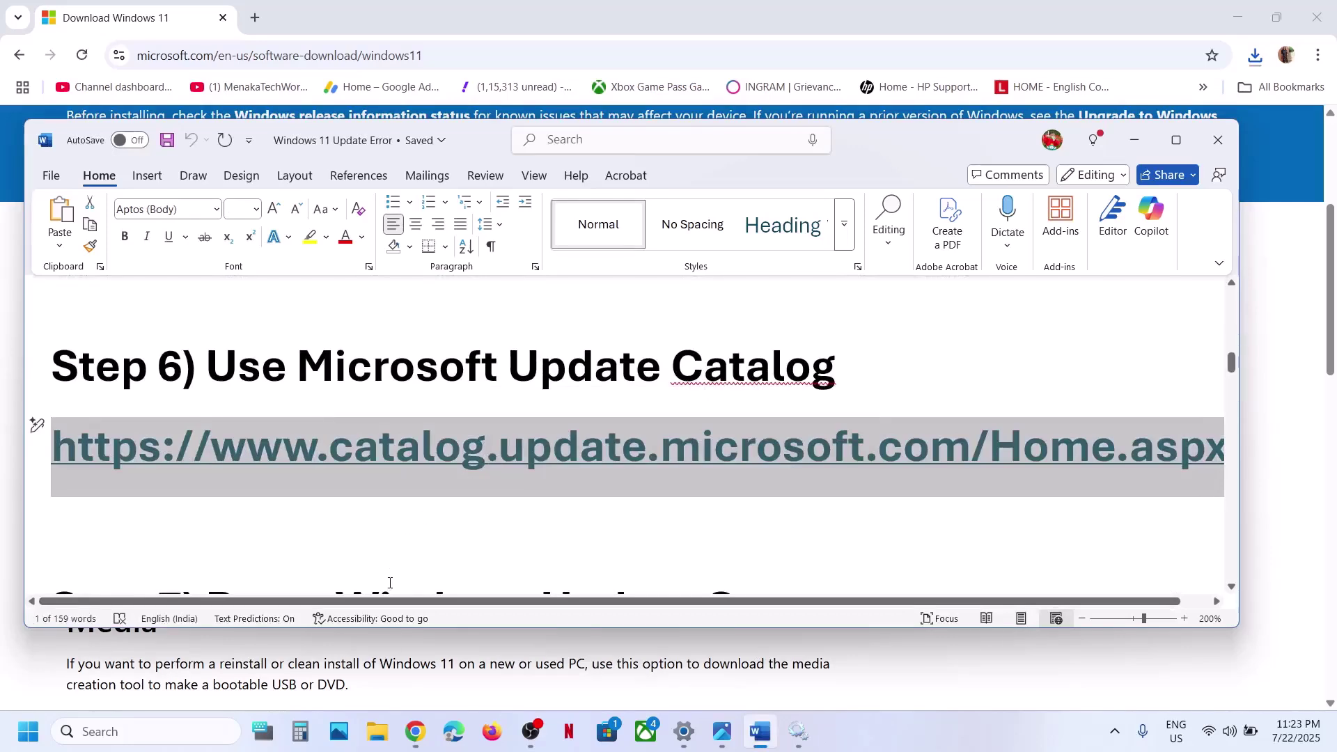
click(416, 731)
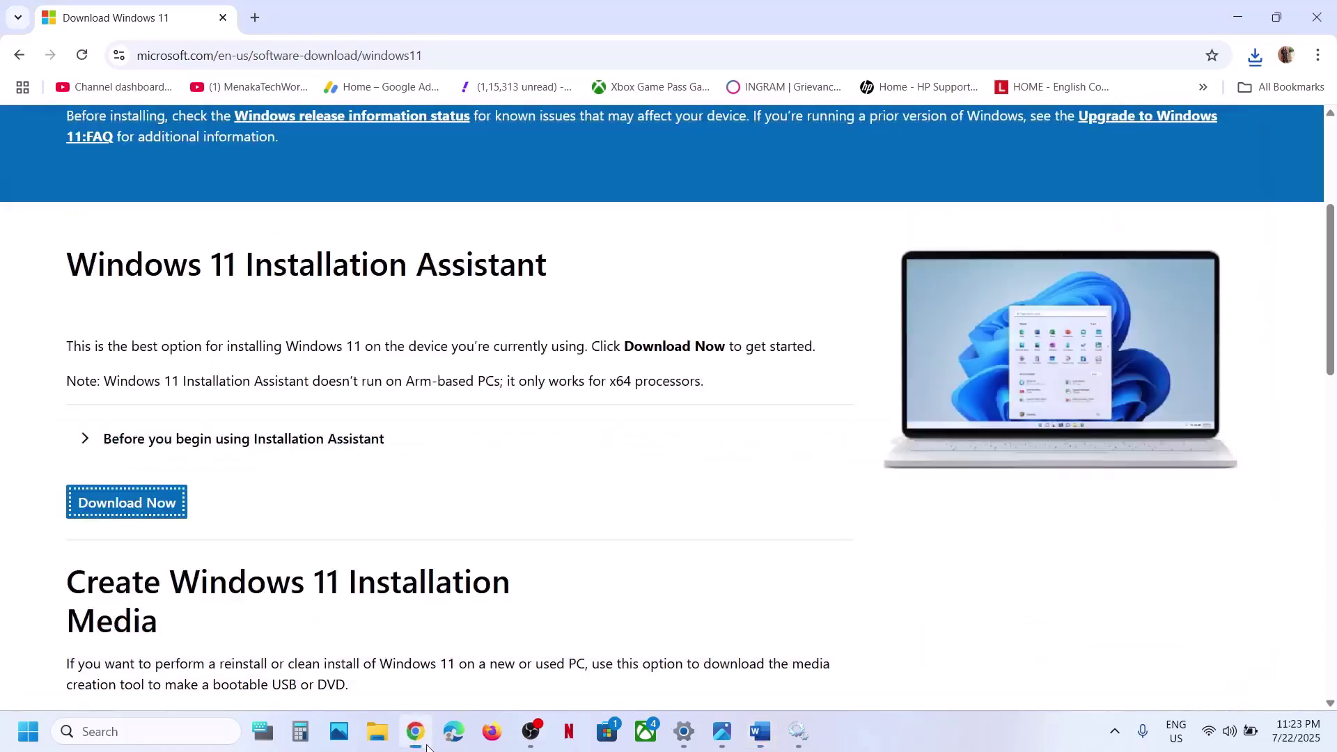
click(255, 17)
key(ctrl+v)
key(Return)
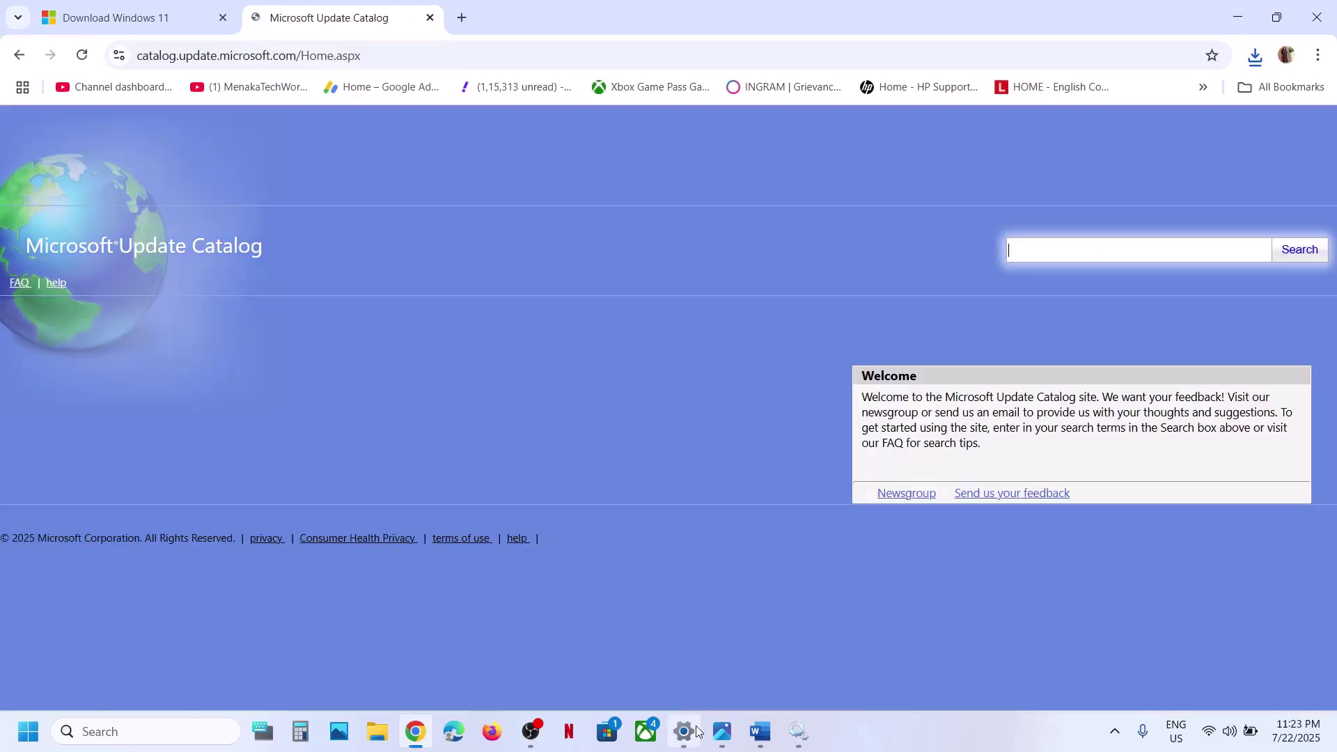
- Copy KB5062660 from Windows Update and search the Update Catalog for it
click(684, 732)
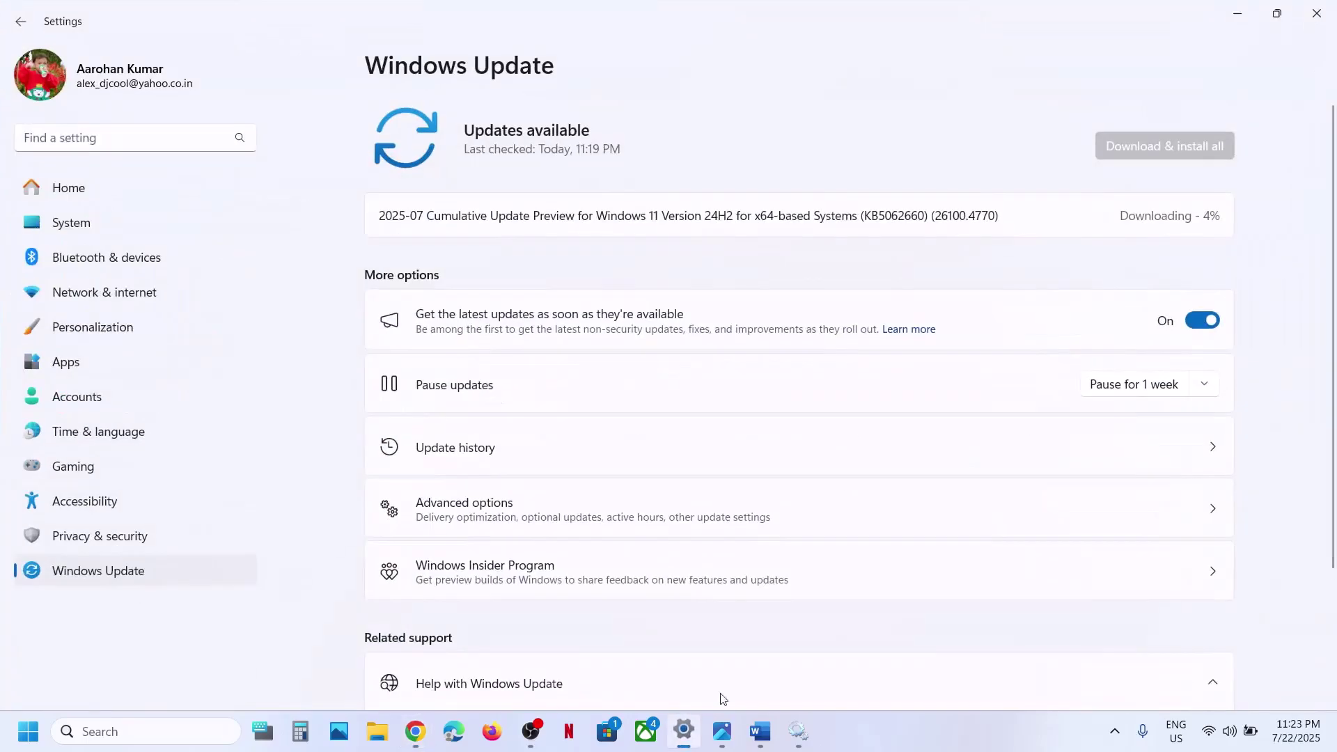
double_click(907, 216)
key(ctrl+c)
click(907, 216)
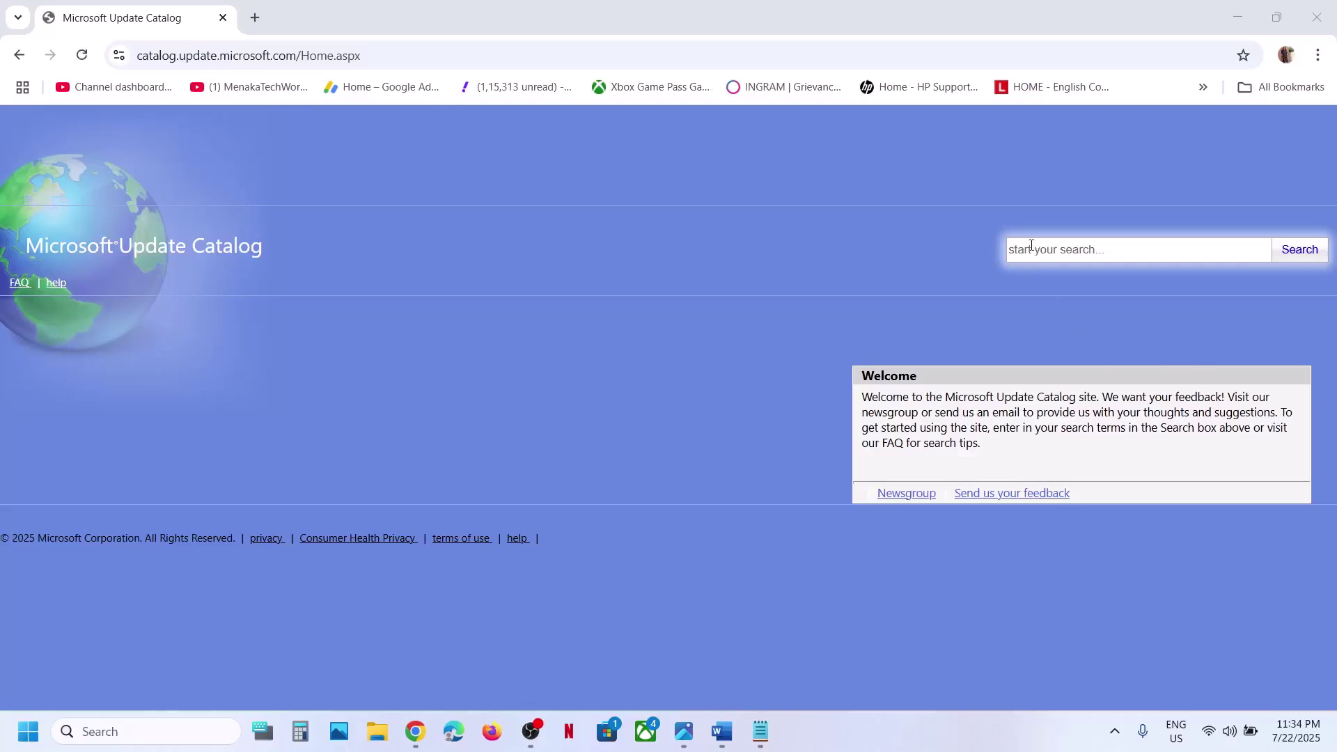
click(1032, 245)
key(ctrl+v)
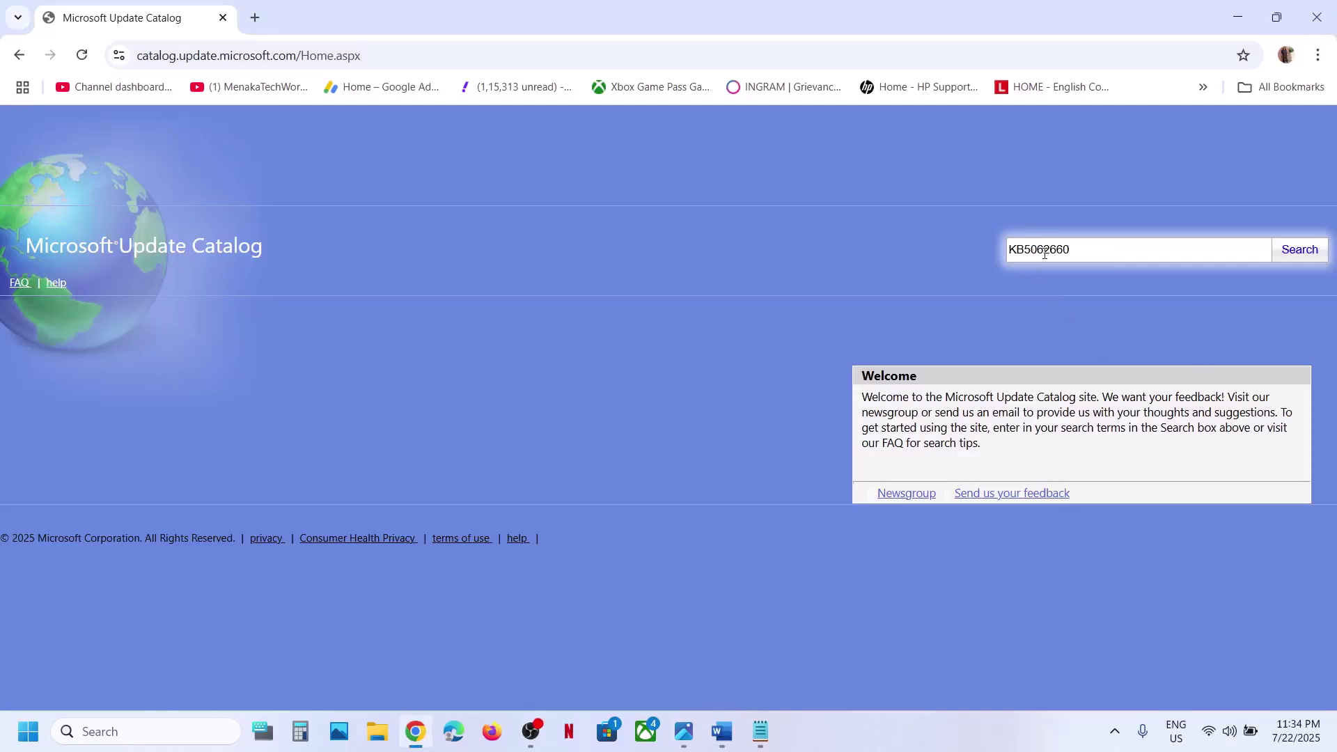
click(1300, 249)
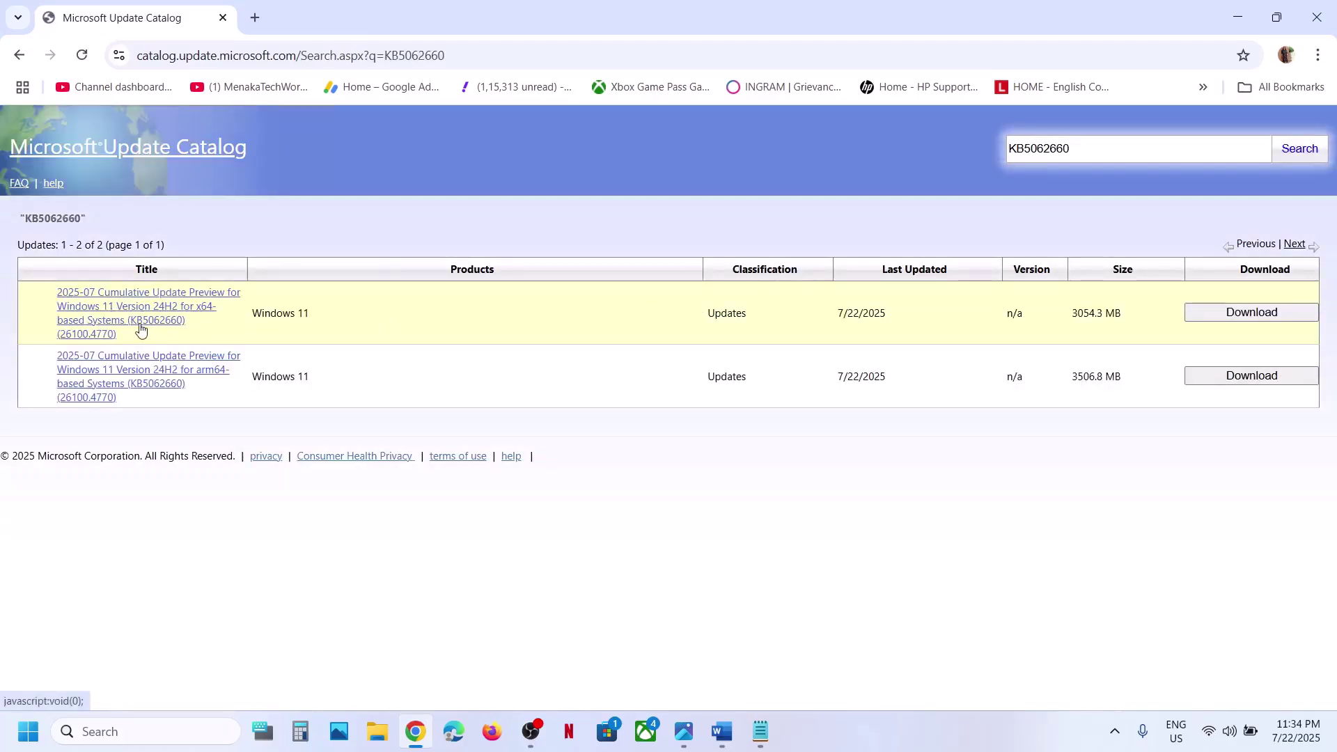
key(super+i)
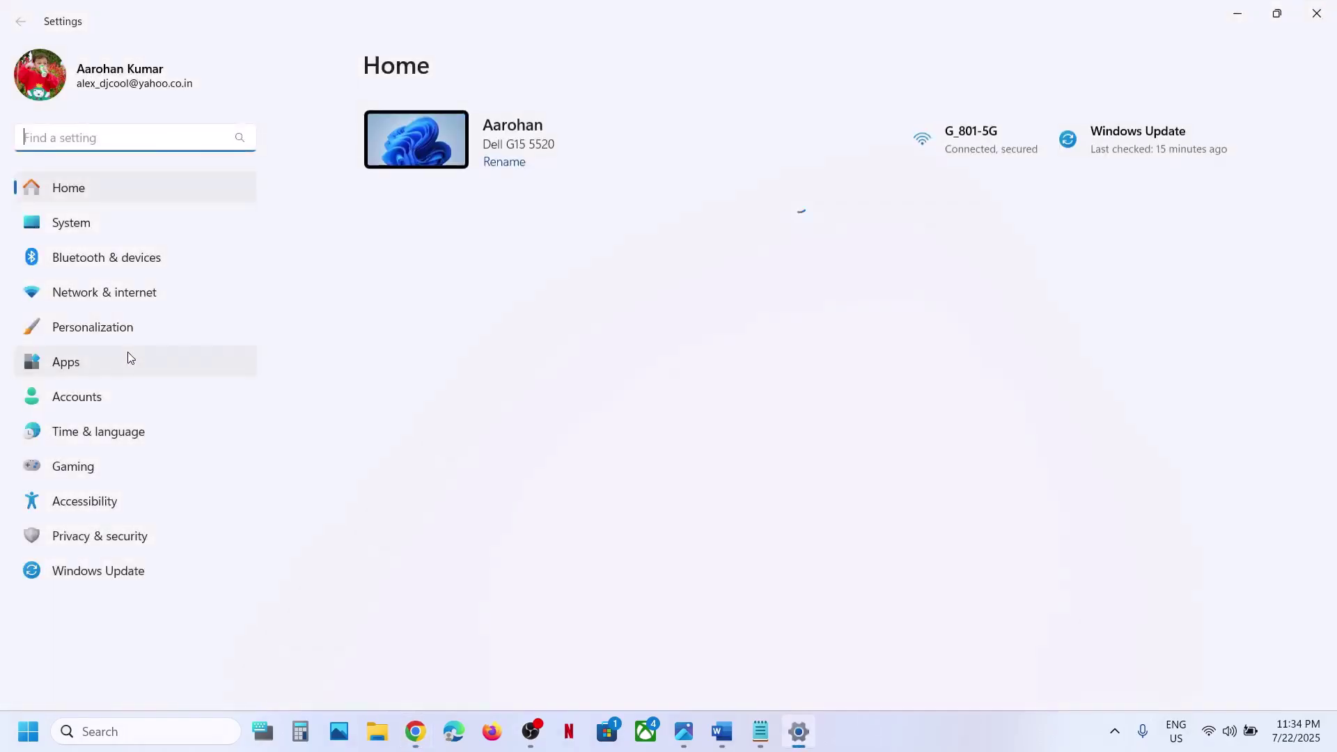
- Check System > About shows a 64-bit OS on an x64 processor, then close Settings
click(71, 223)
scroll(514, 416, down, 5)
scroll(483, 632, down, 5)
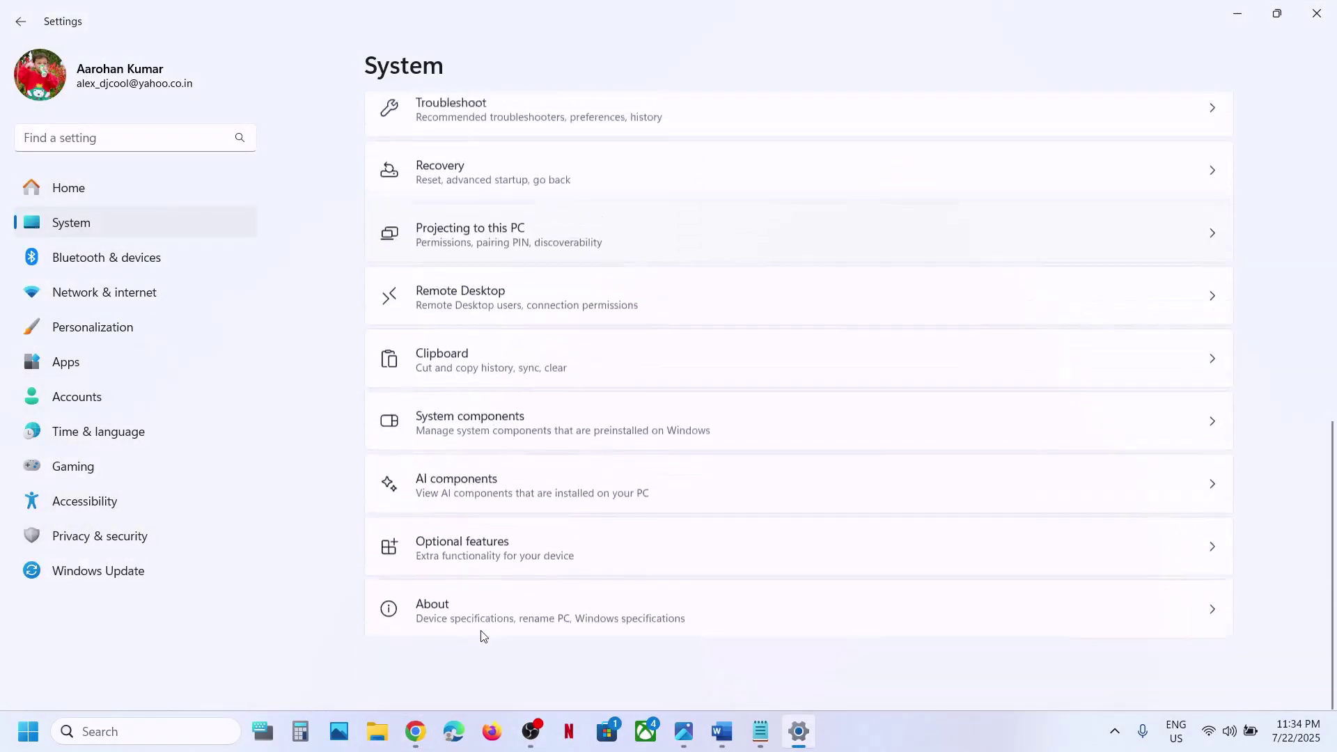
click(451, 621)
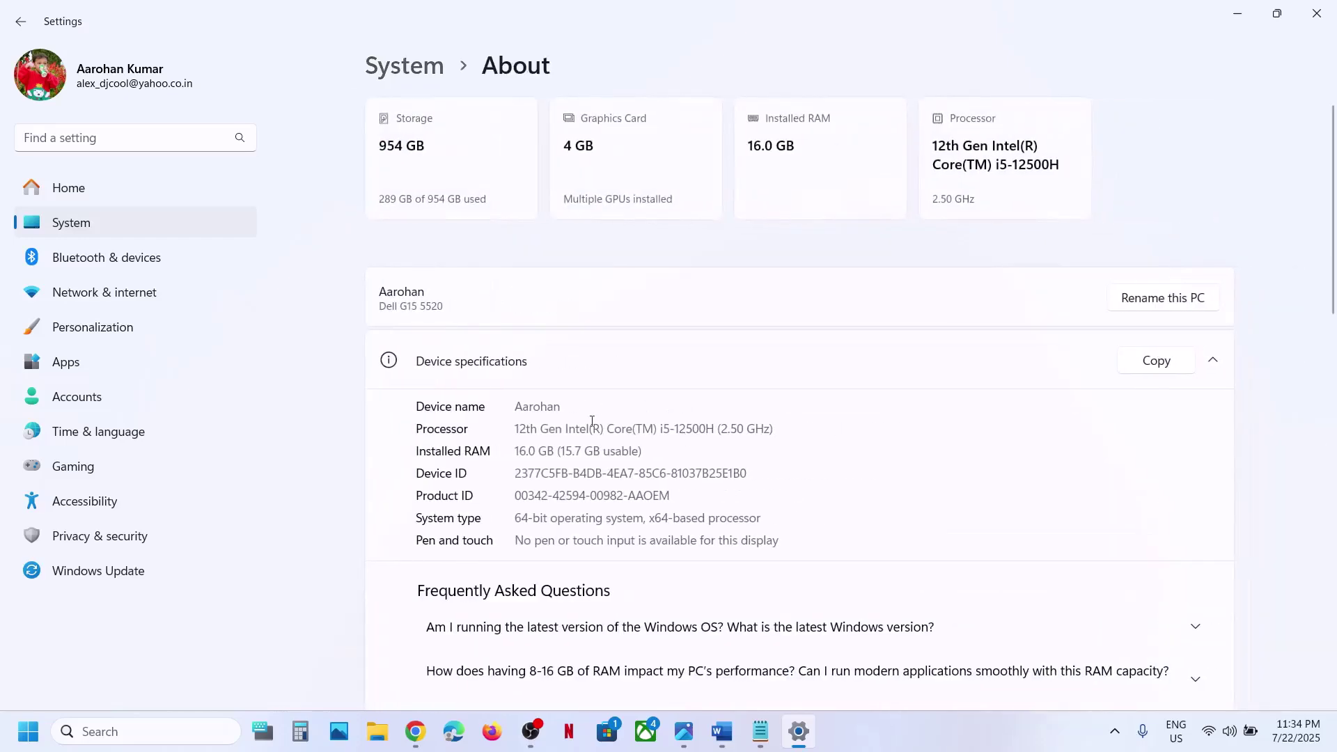
drag(533, 523, 762, 520)
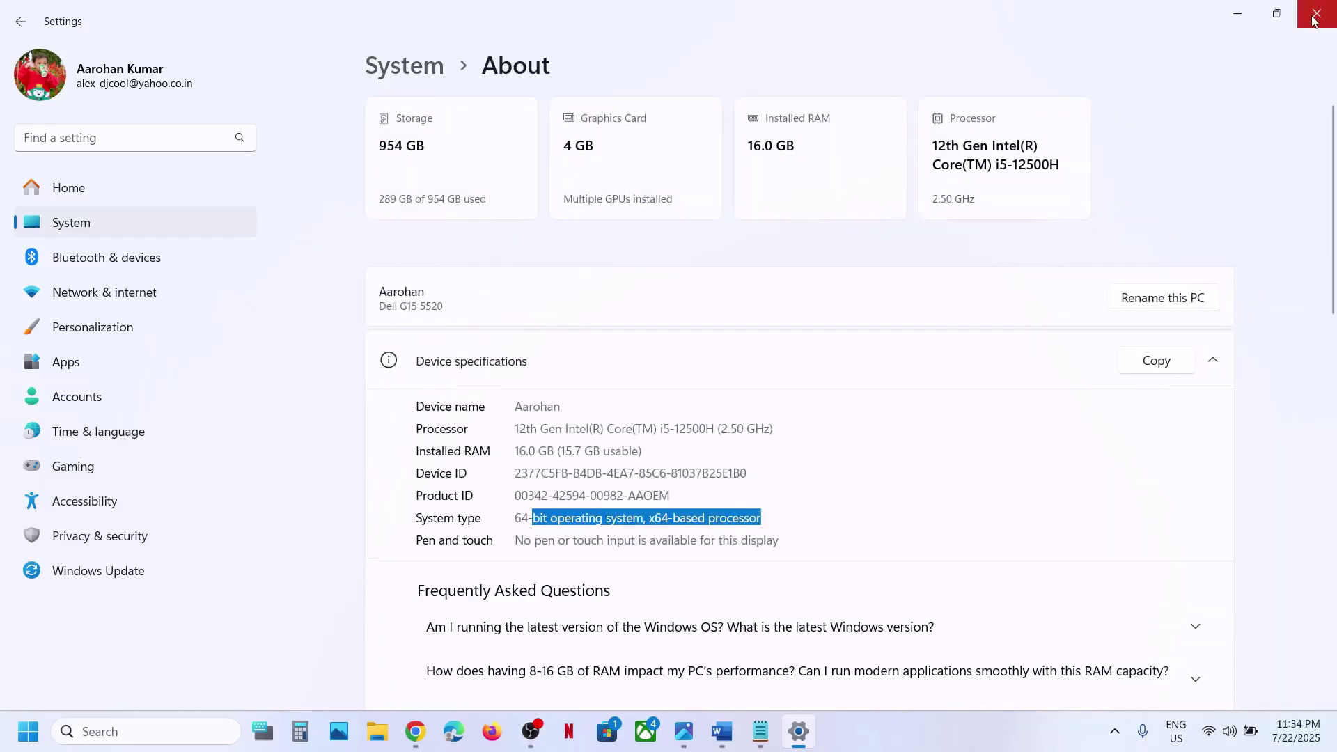
click(1313, 21)
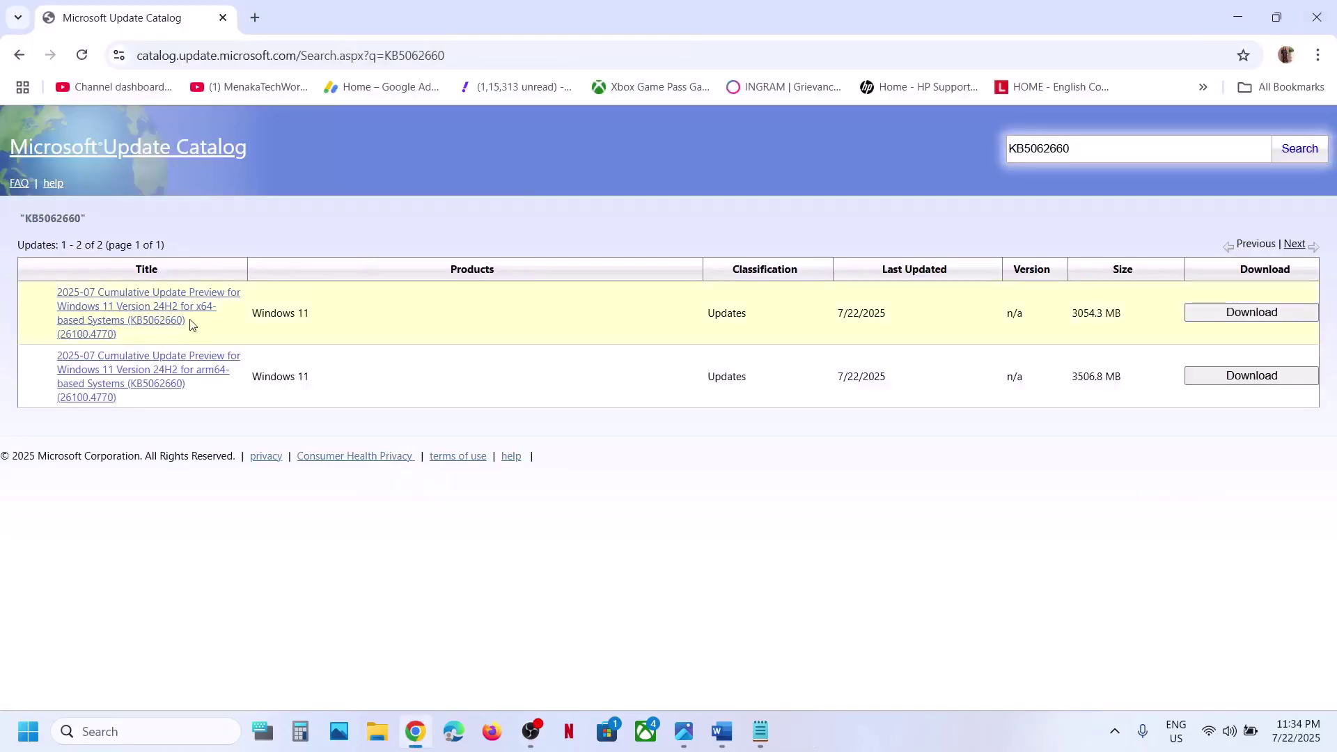
- Download the 2.5 GB x64 KB5062660 .msu package from the Update Catalog and return to the Word notes
click(1240, 310)
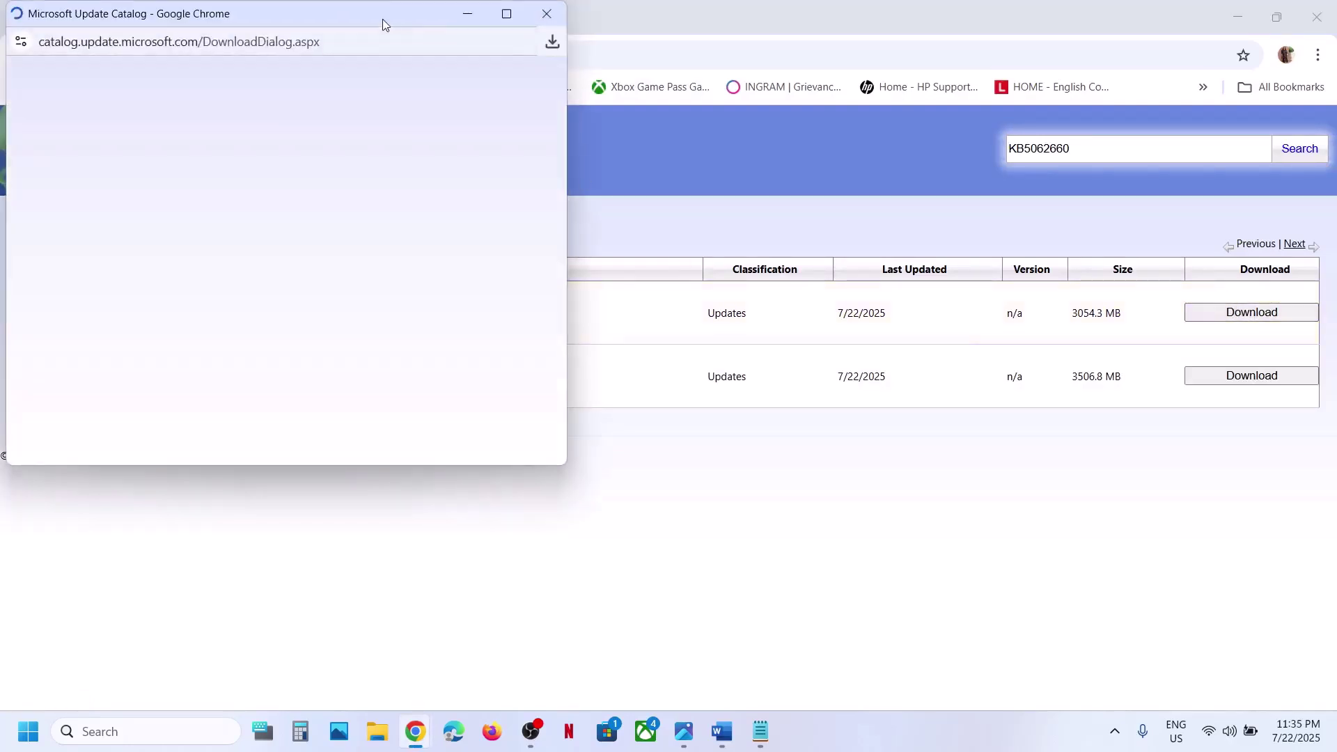
drag(382, 18, 712, 138)
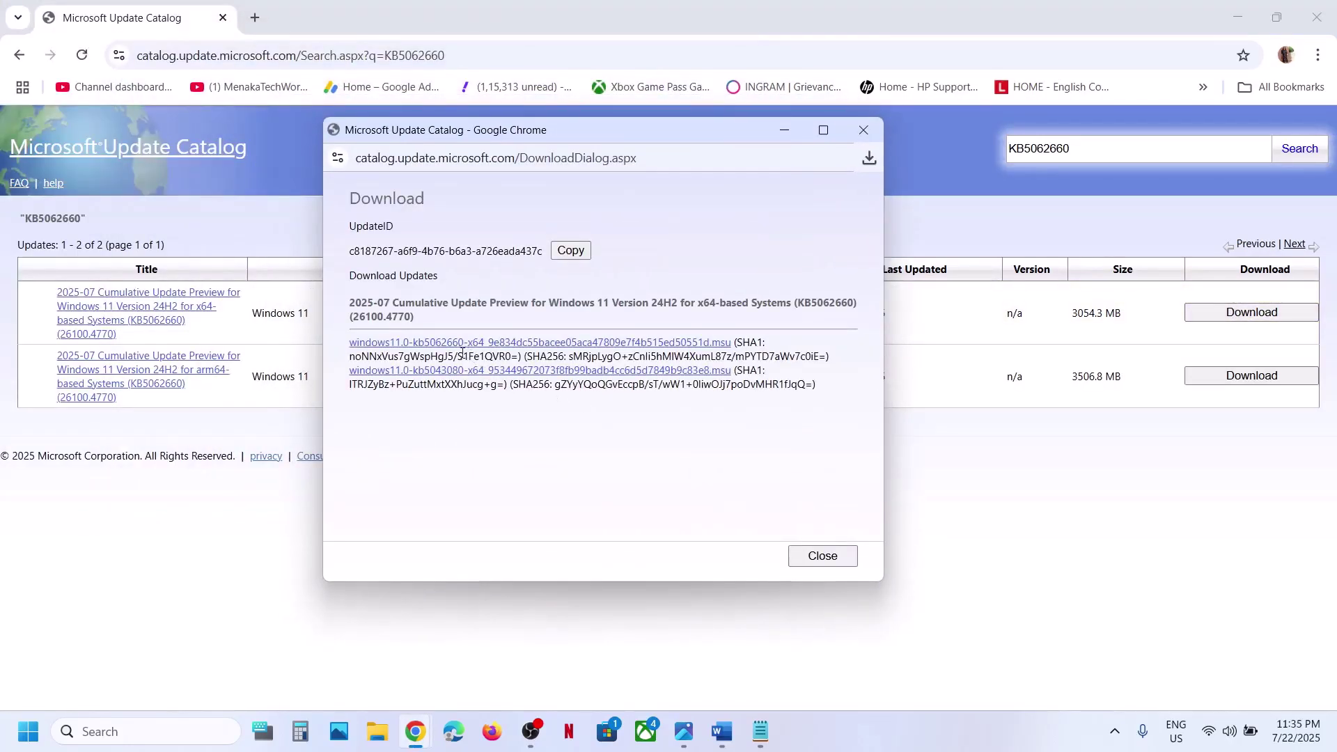
click(456, 348)
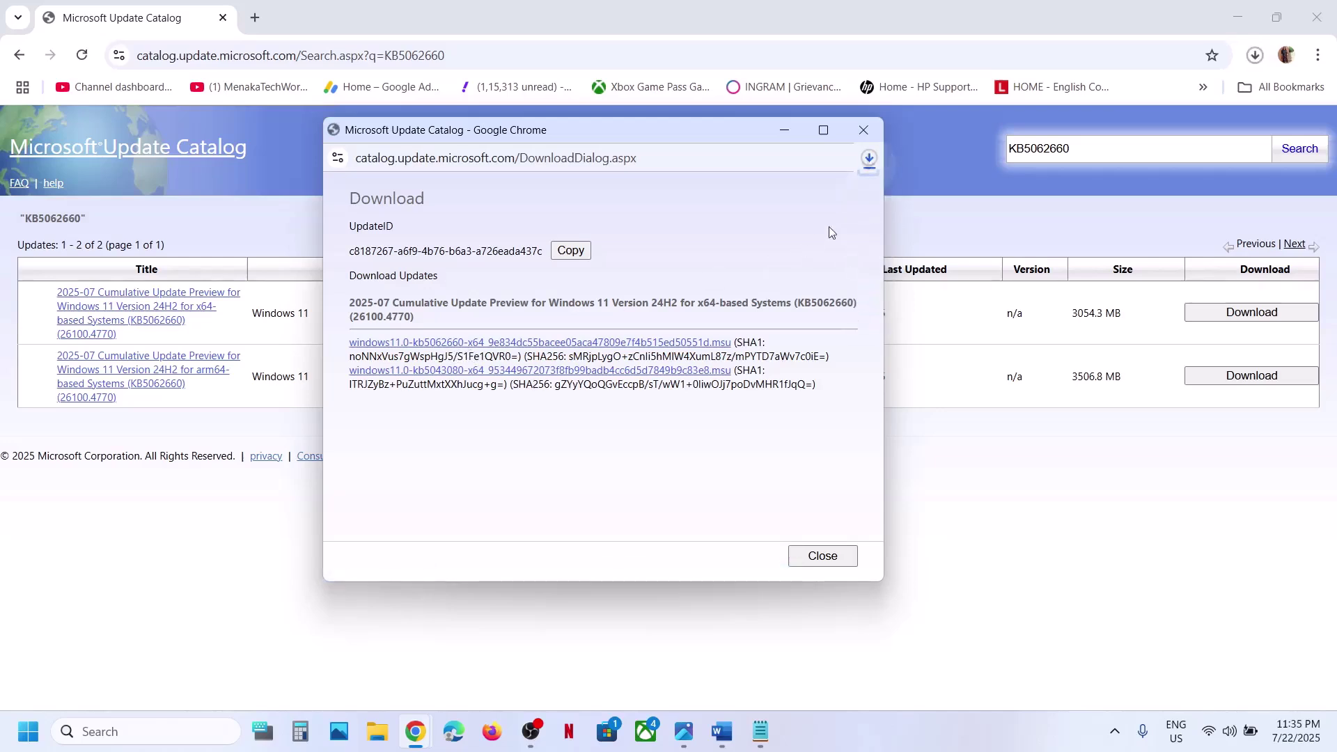
click(871, 162)
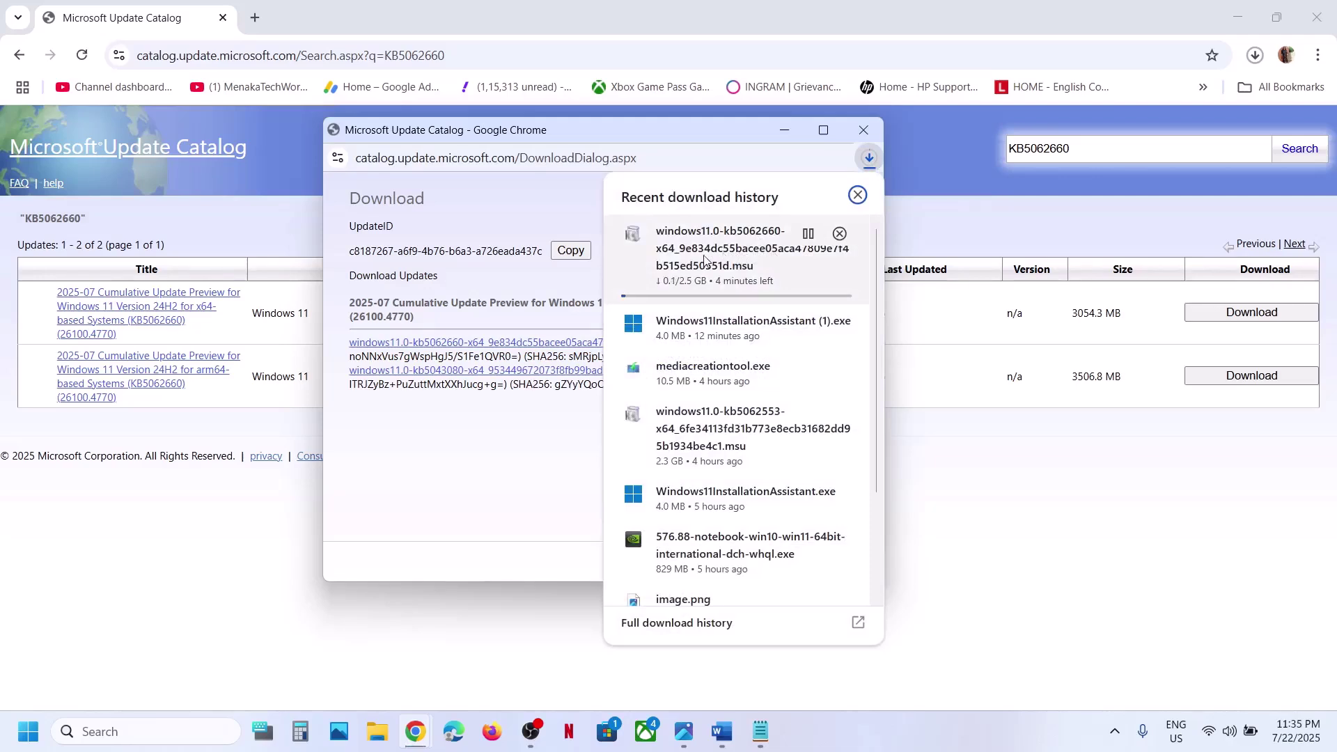
click(508, 449)
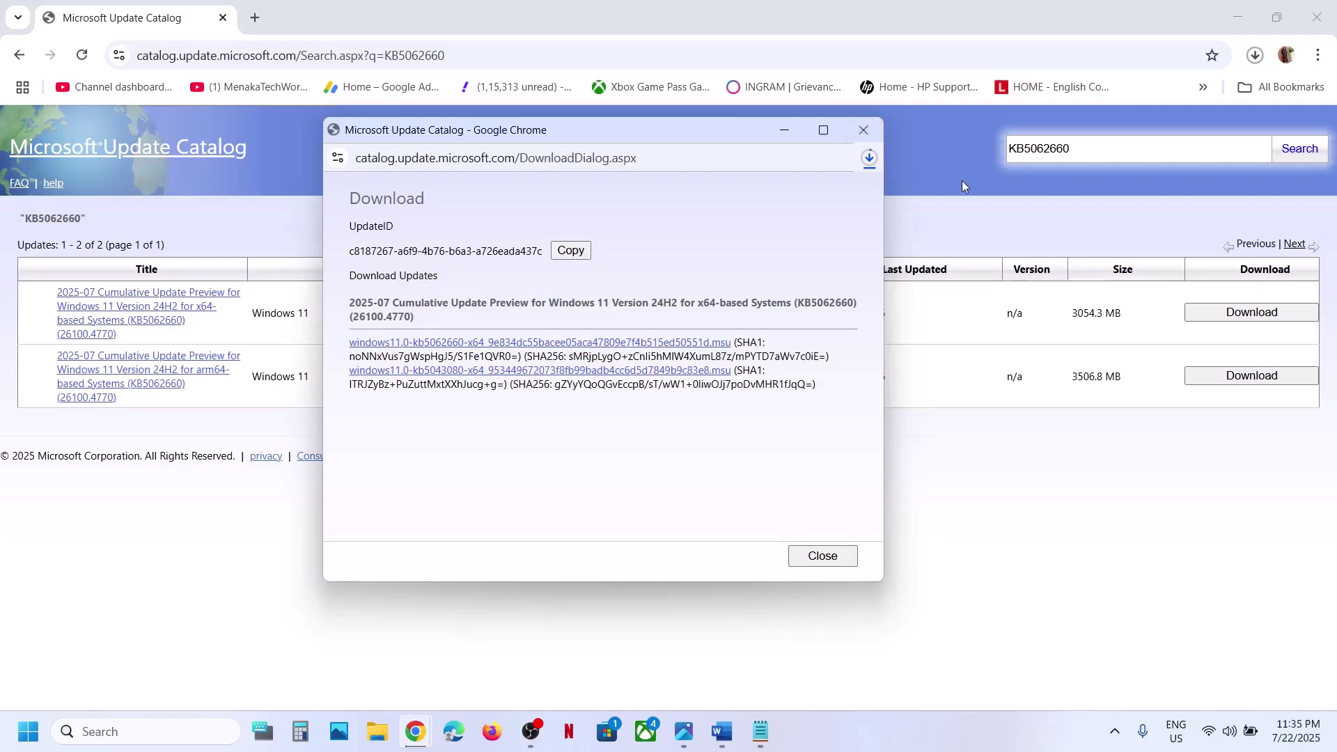
drag(963, 181, 787, 667)
click(720, 732)
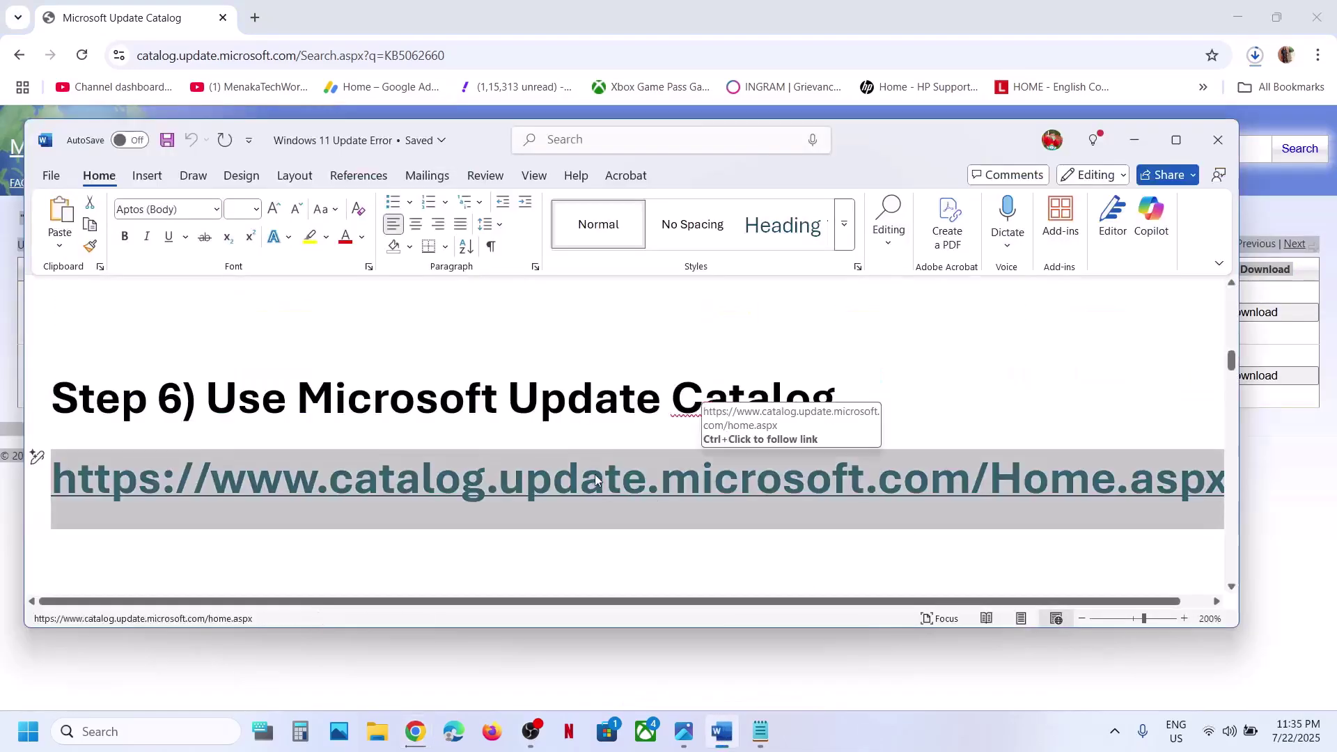
- Copy the reset commands from the SC config line through net start appidsvc in the Word guide
scroll(594, 471, down, 5)
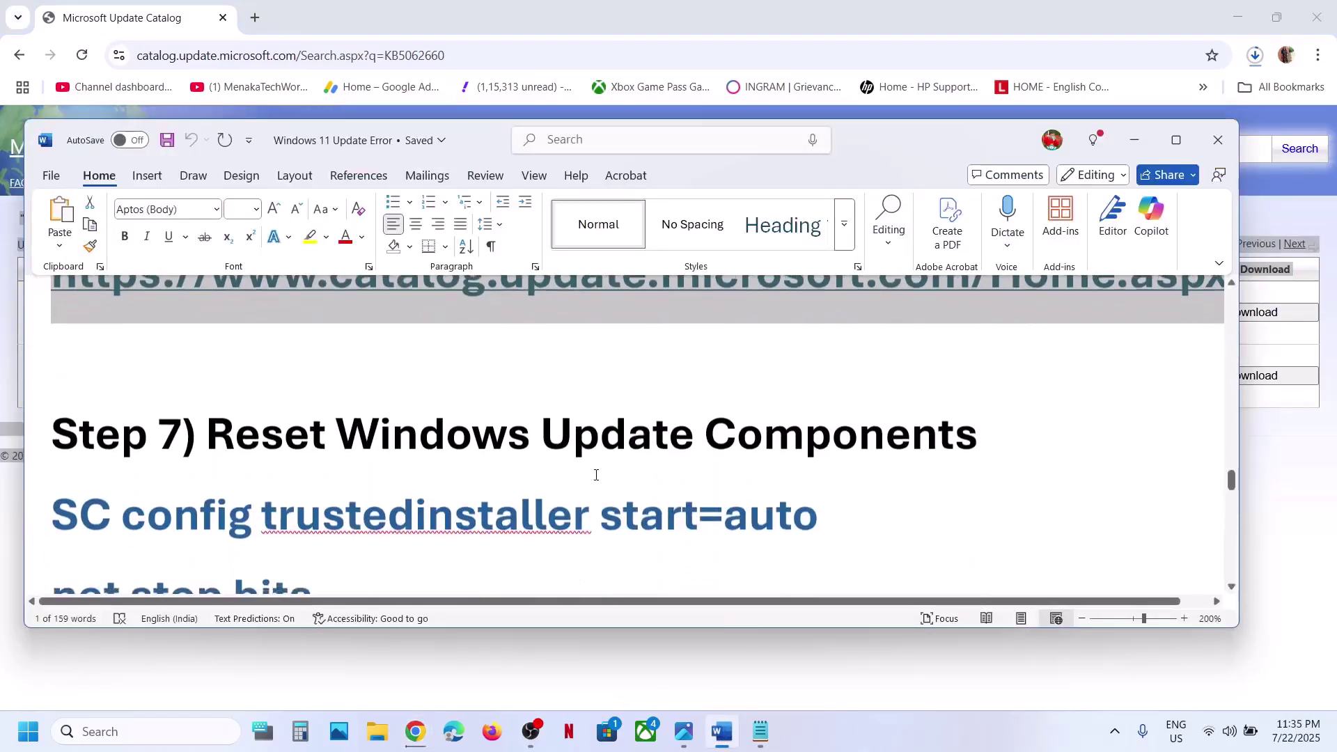
click(56, 490)
key(shift+Down)
key(shift+Down)
key(shift+Down)
key(shift+Down)
key(shift+Down)
key(shift+Down)
key(shift+Down)
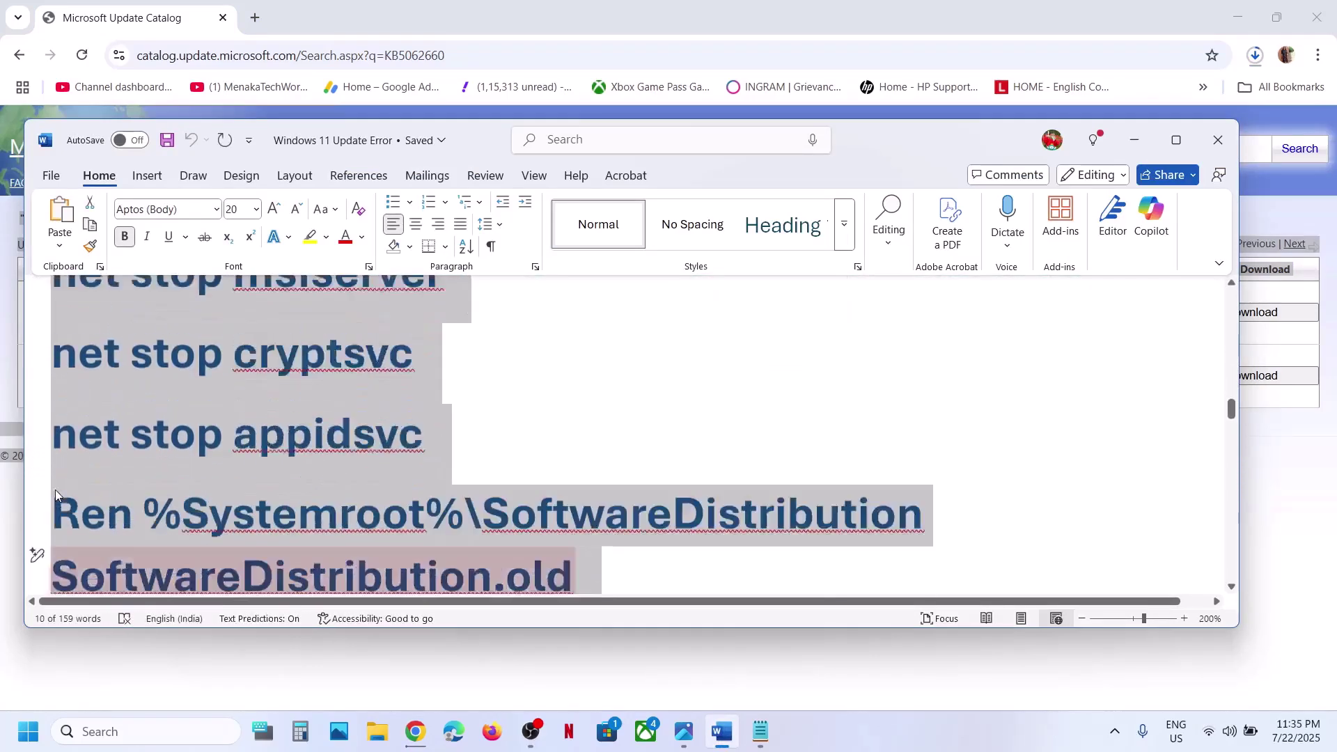
key(shift+Down)
key(shift+Down)
key(shift+Down)
key(shift+Down)
key(shift+Down)
key(shift+Down)
key(shift+Down)
key(shift+Down)
key(shift+Down)
key(shift+Down)
key(shift+Down)
key(shift+Down)
key(shift+Down)
key(shift+Down)
key(shift+Down)
key(shift+Down)
key(shift+Down)
key(shift+Down)
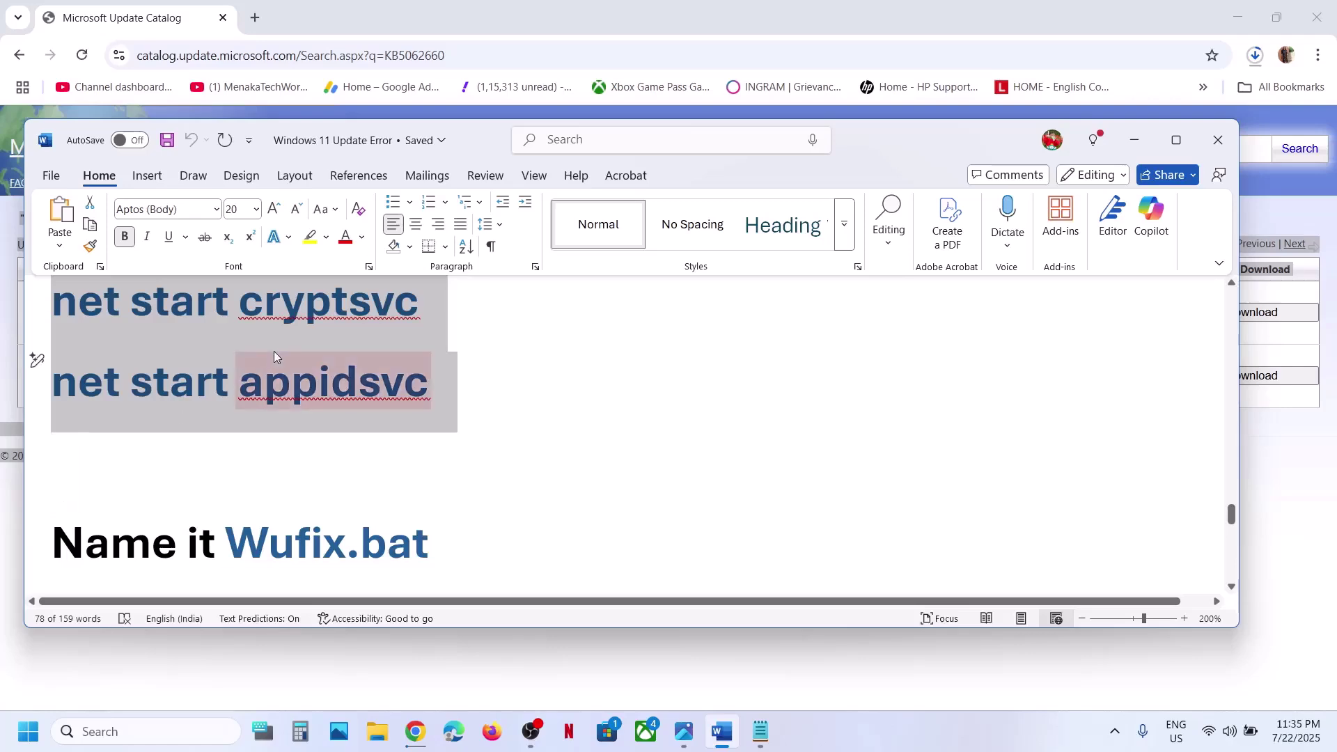
right_click(274, 351)
click(326, 431)
- Paste the copied commands into a new Notepad window
click(162, 727)
text(note)
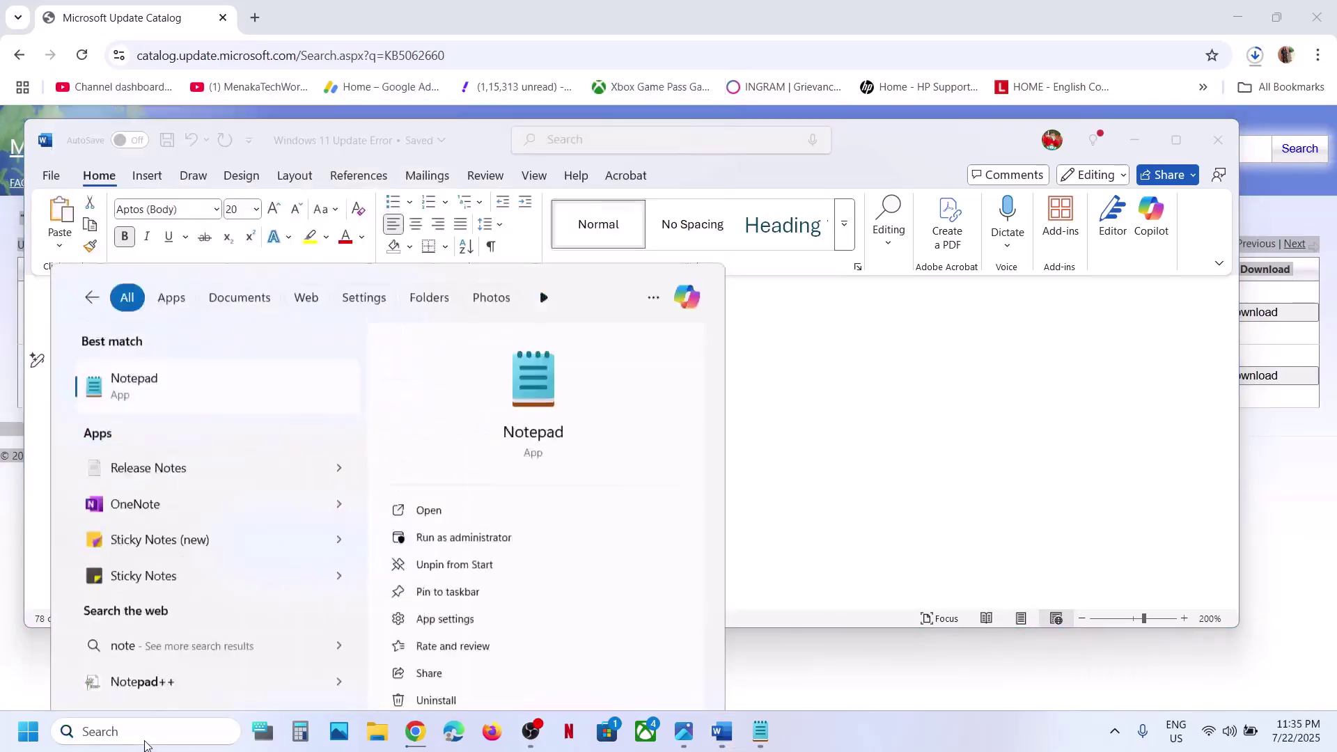
key(Return)
right_click(418, 308)
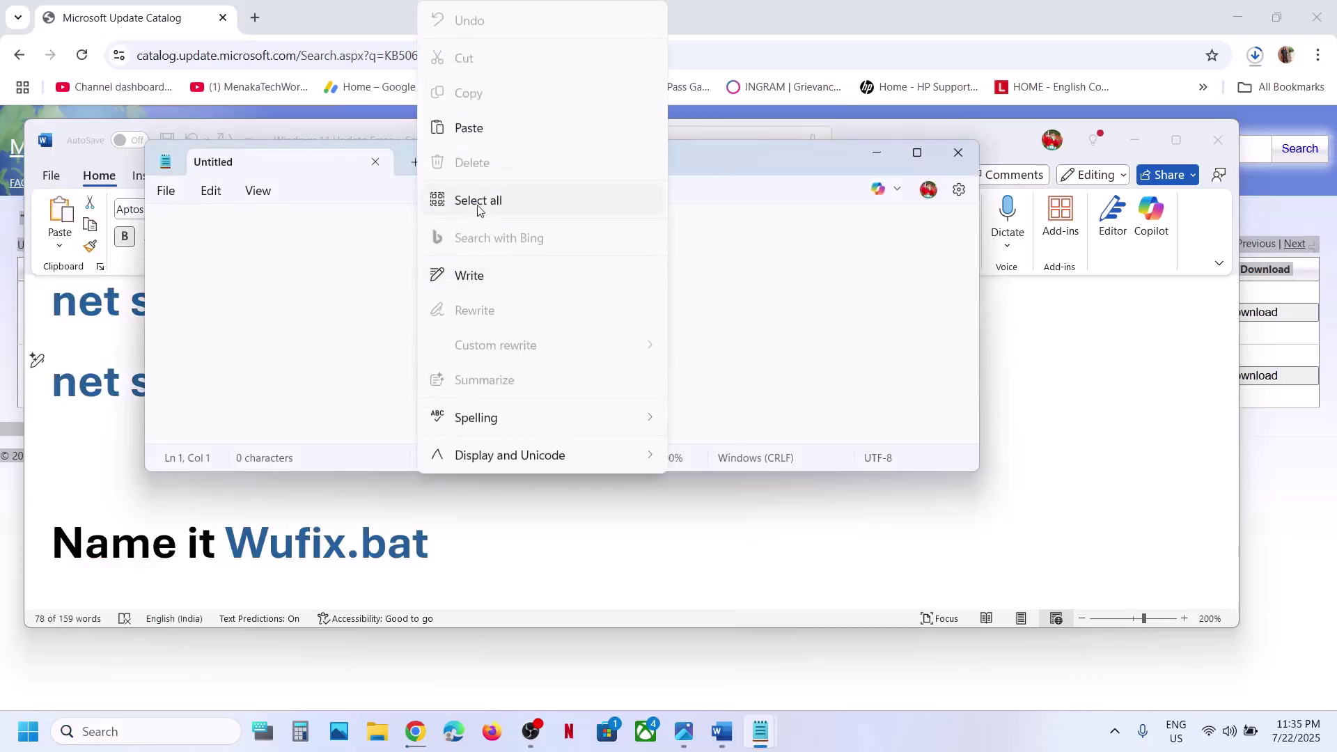
click(463, 131)
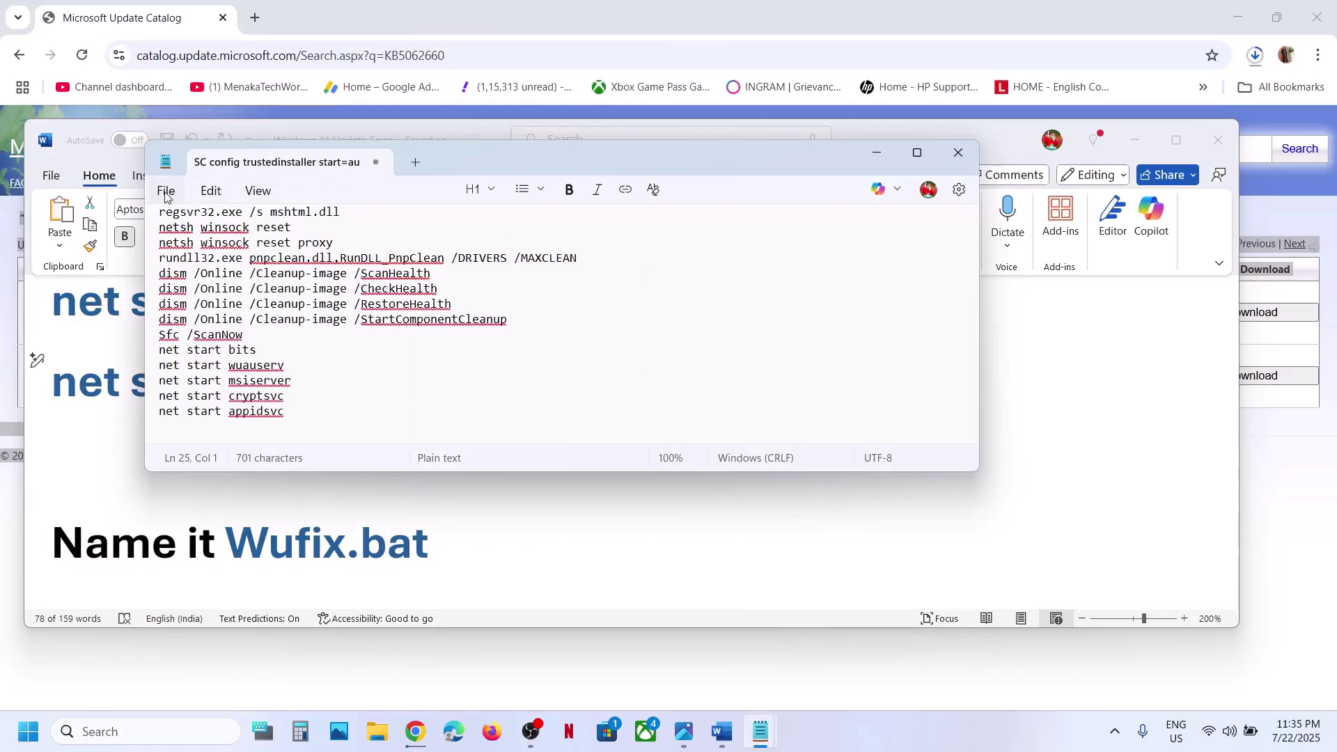
- Save the note to the Desktop as Wufix.bat with the All files type
click(166, 191)
click(185, 392)
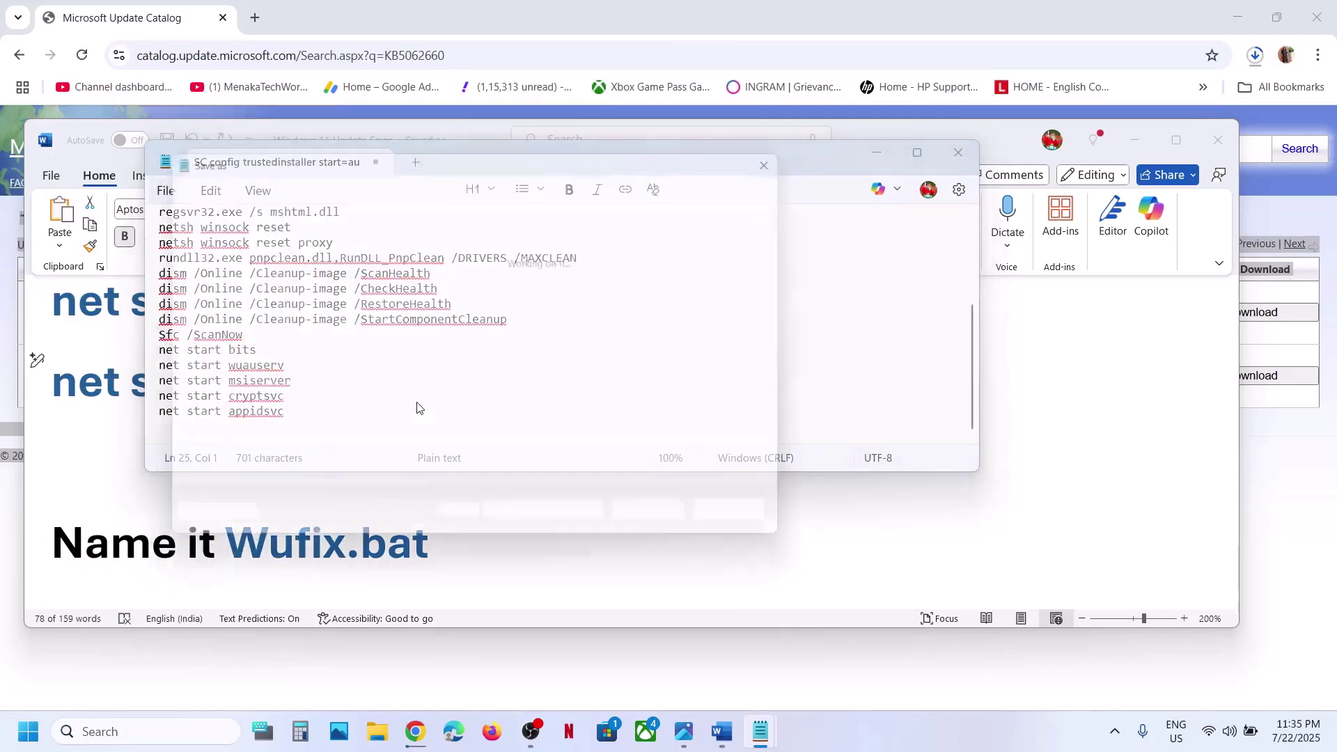
click(220, 370)
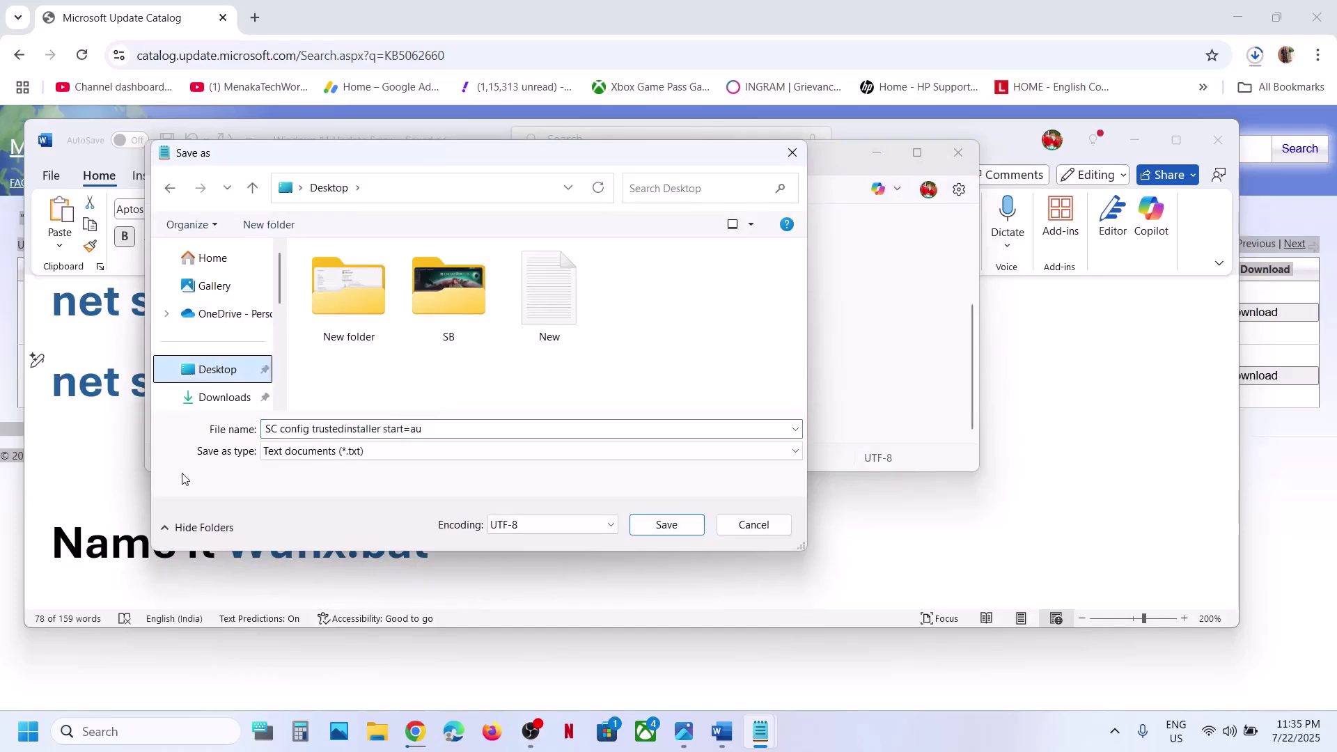
click(125, 508)
drag(455, 548, 226, 547)
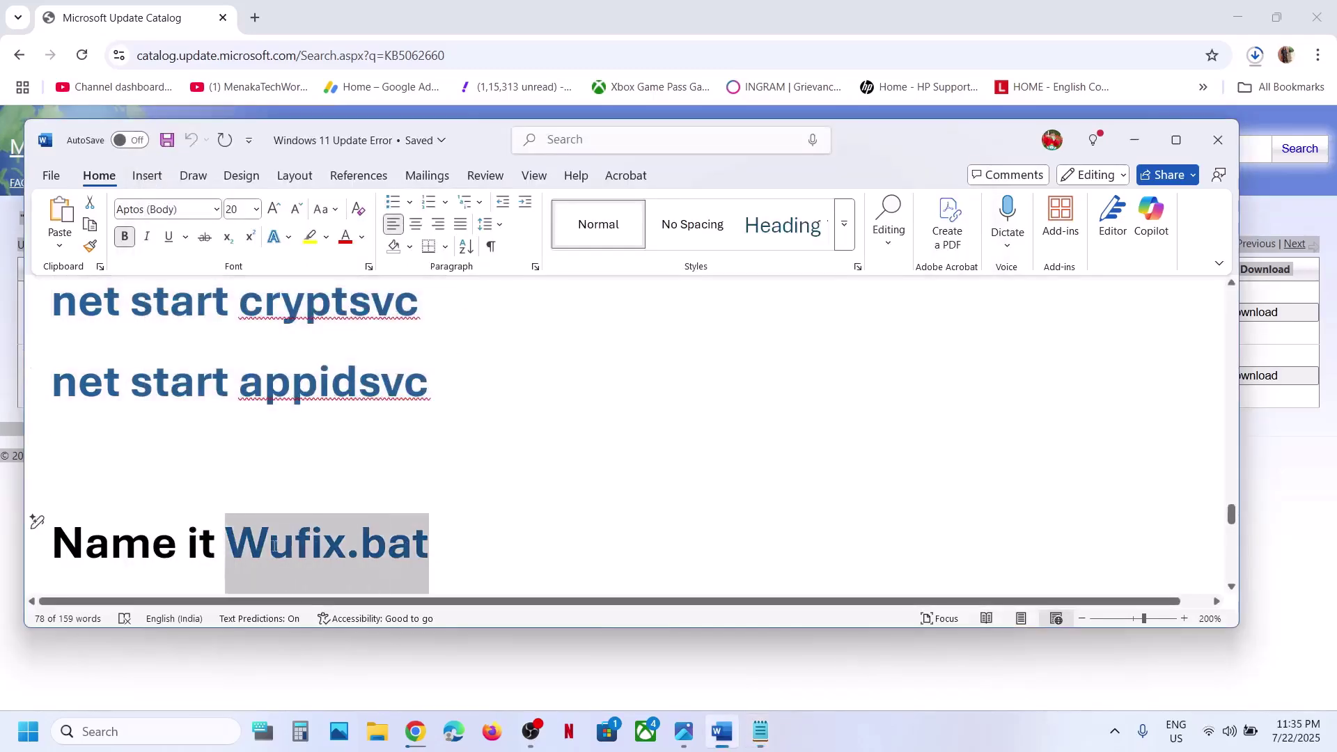
click(762, 731)
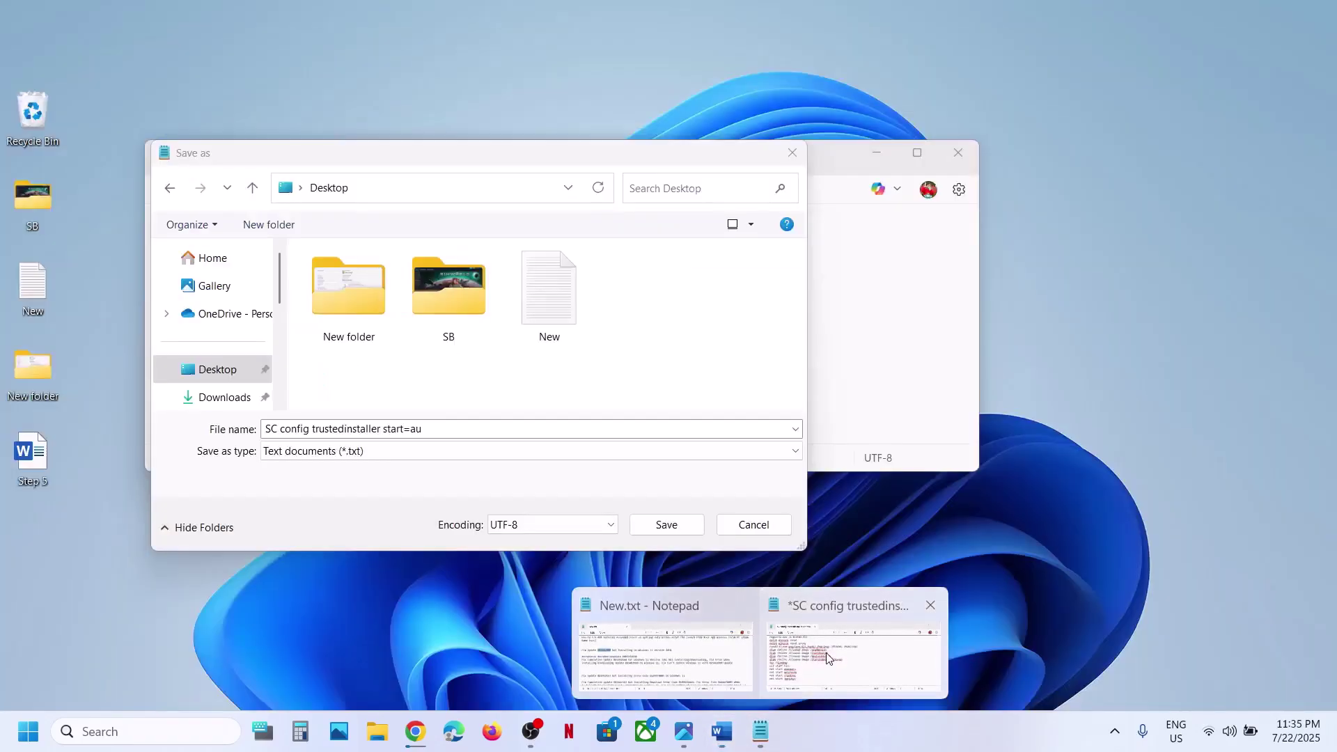
click(846, 644)
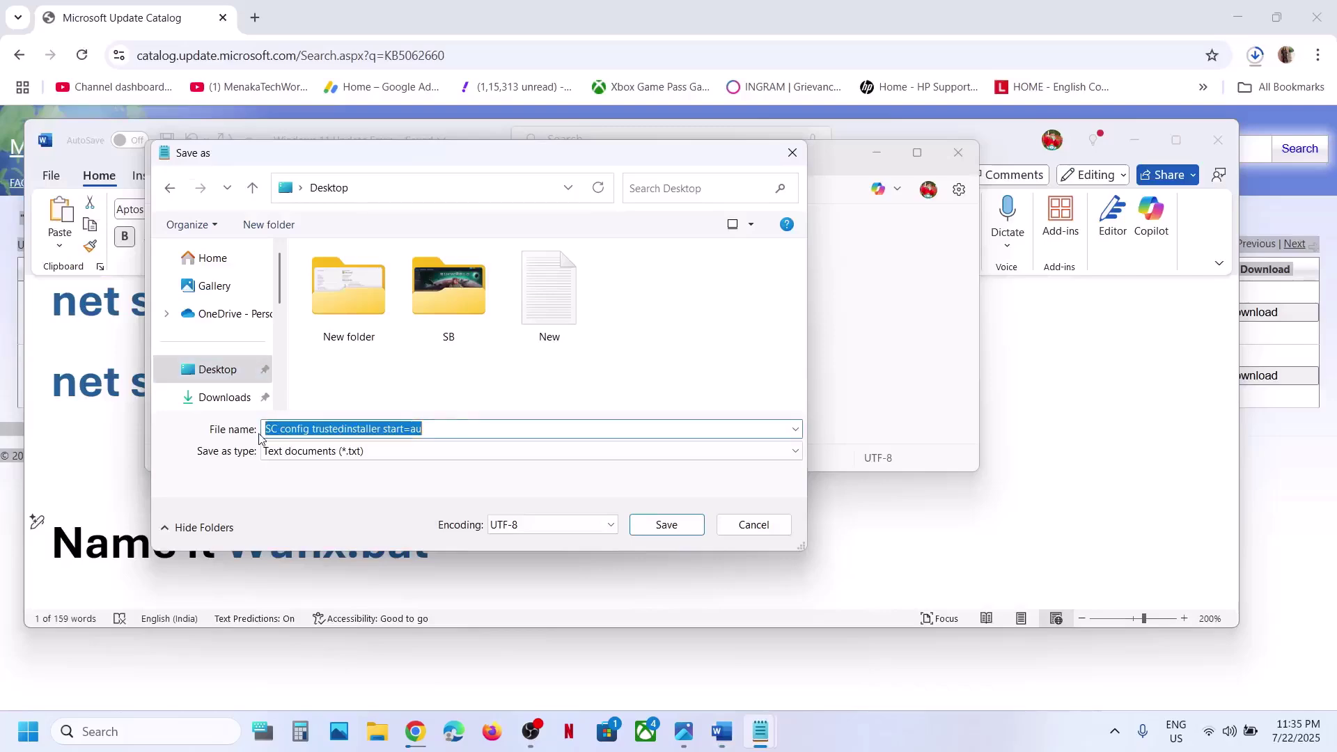
key(ctrl+v)
click(348, 451)
click(333, 483)
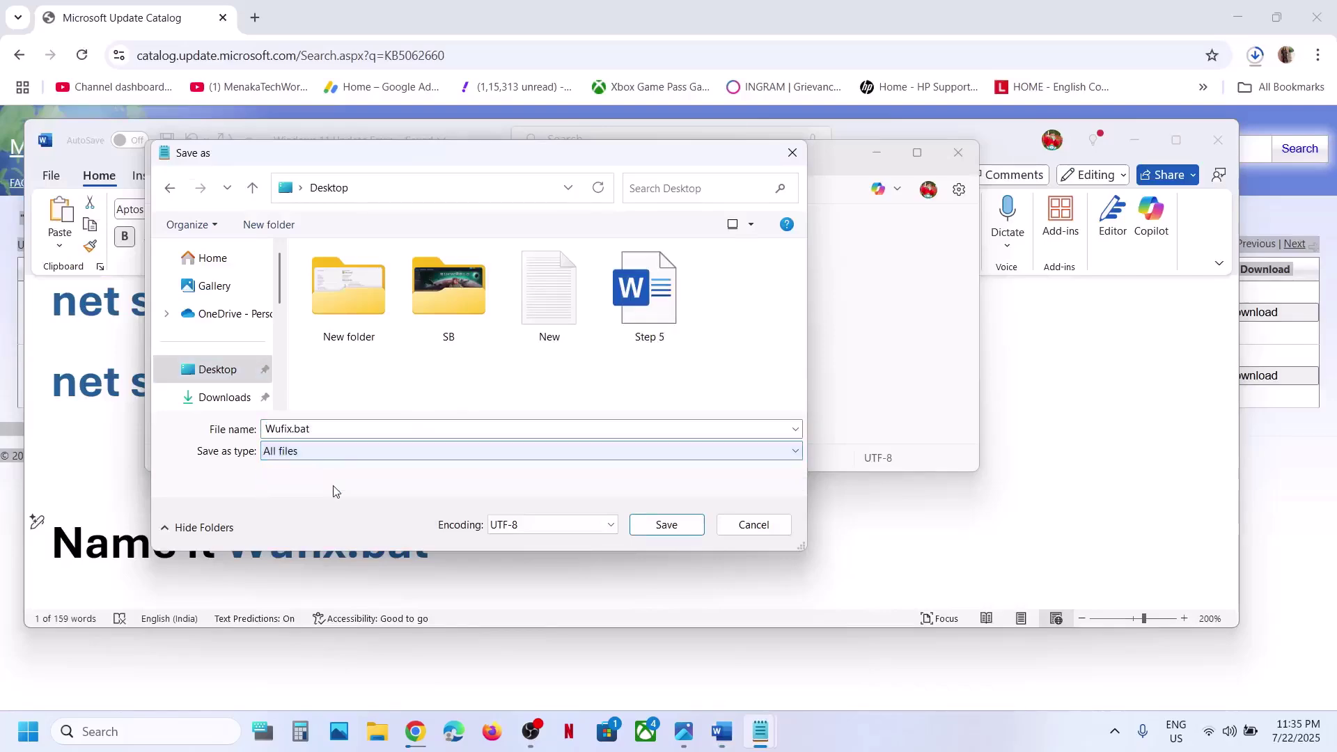
click(667, 527)
- Show the desktop and move the Wufix.bat icon toward the centre
key(super+d)
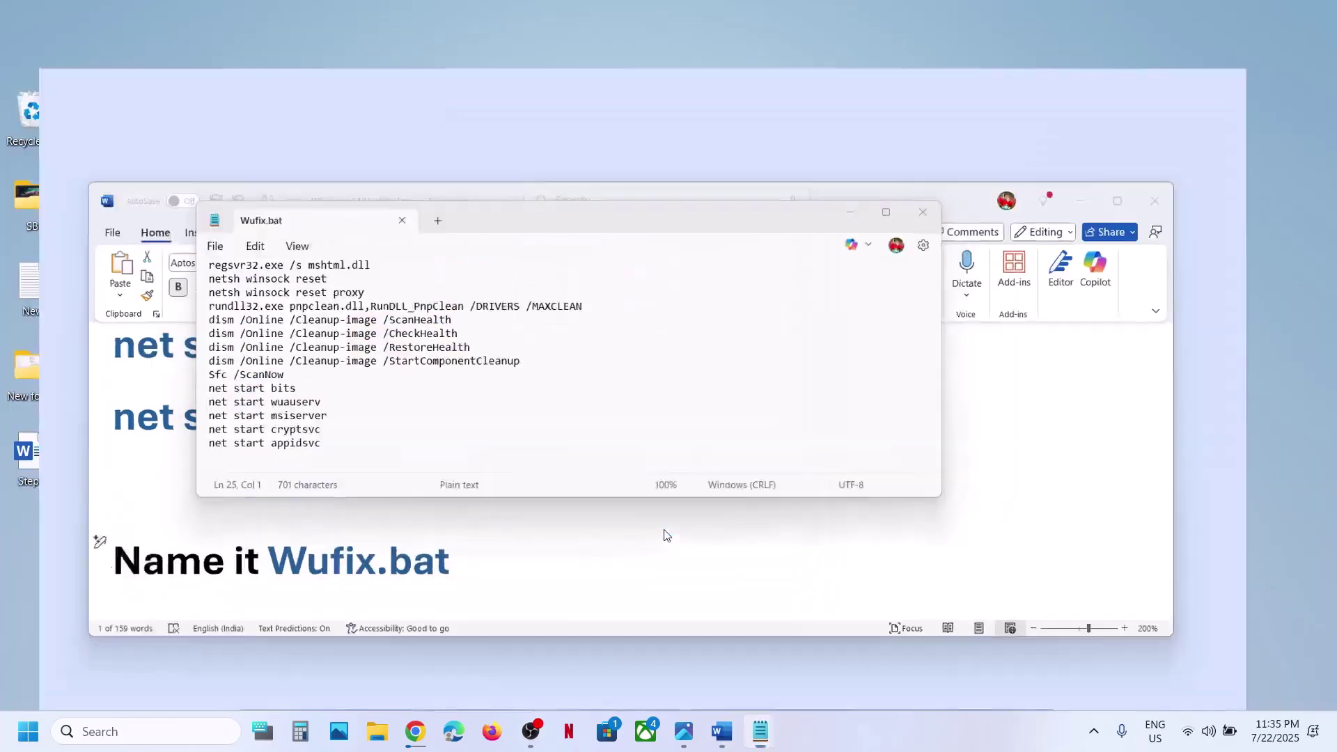
drag(45, 47, 509, 206)
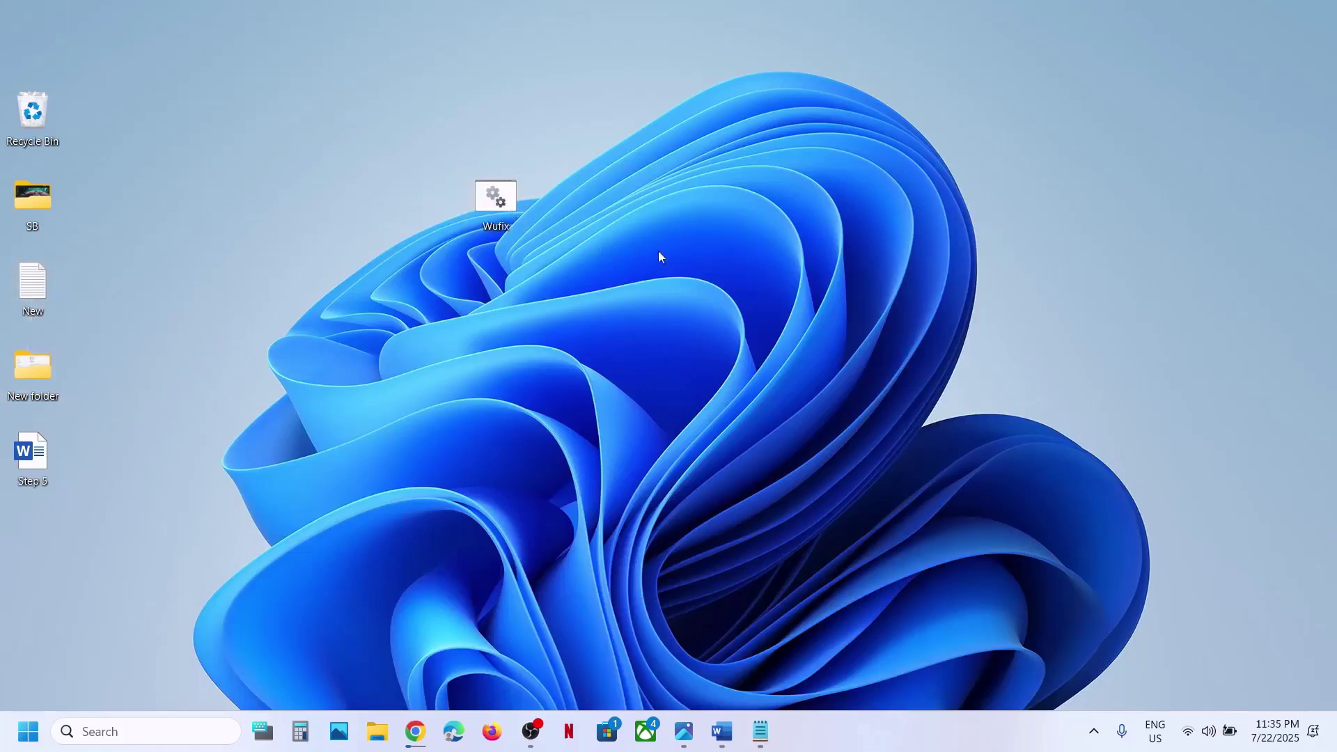
right_click(507, 206)
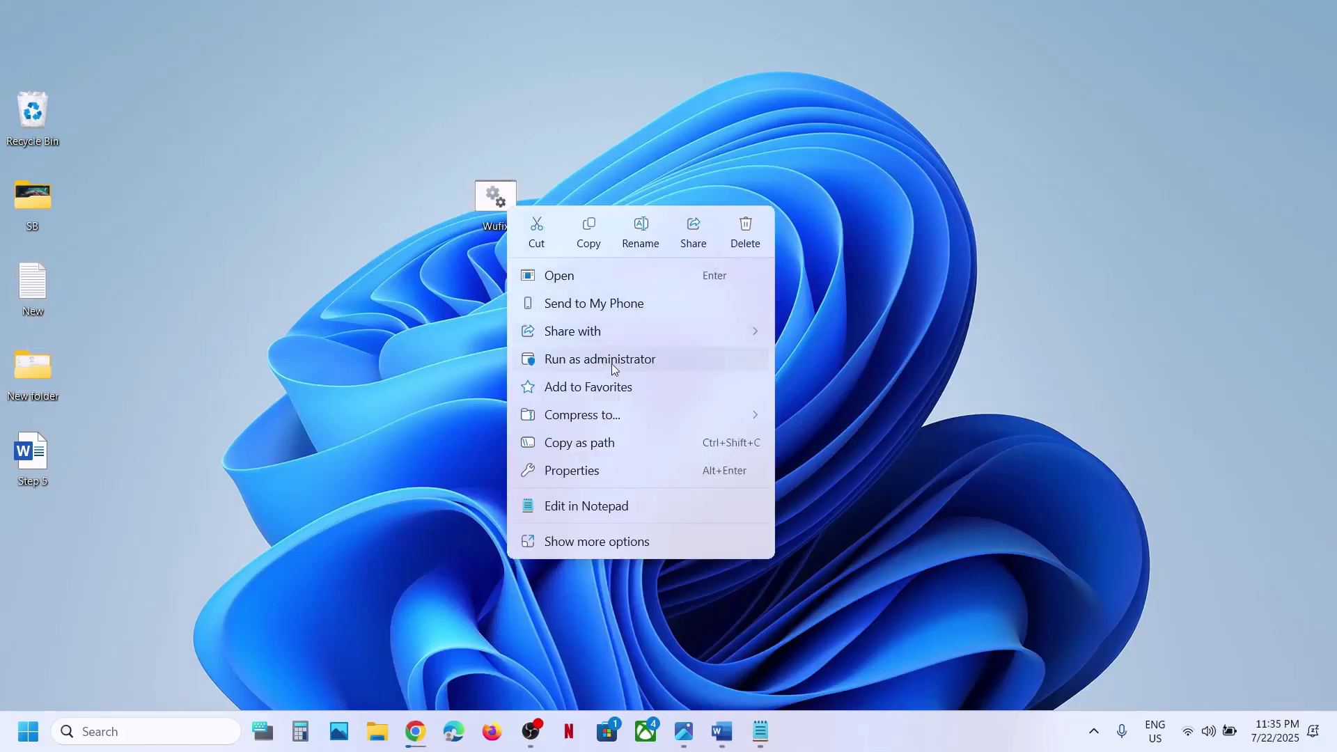
- Run Wufix.bat as administrator, approve the UAC prompt and agree to stop dependent services
click(664, 365)
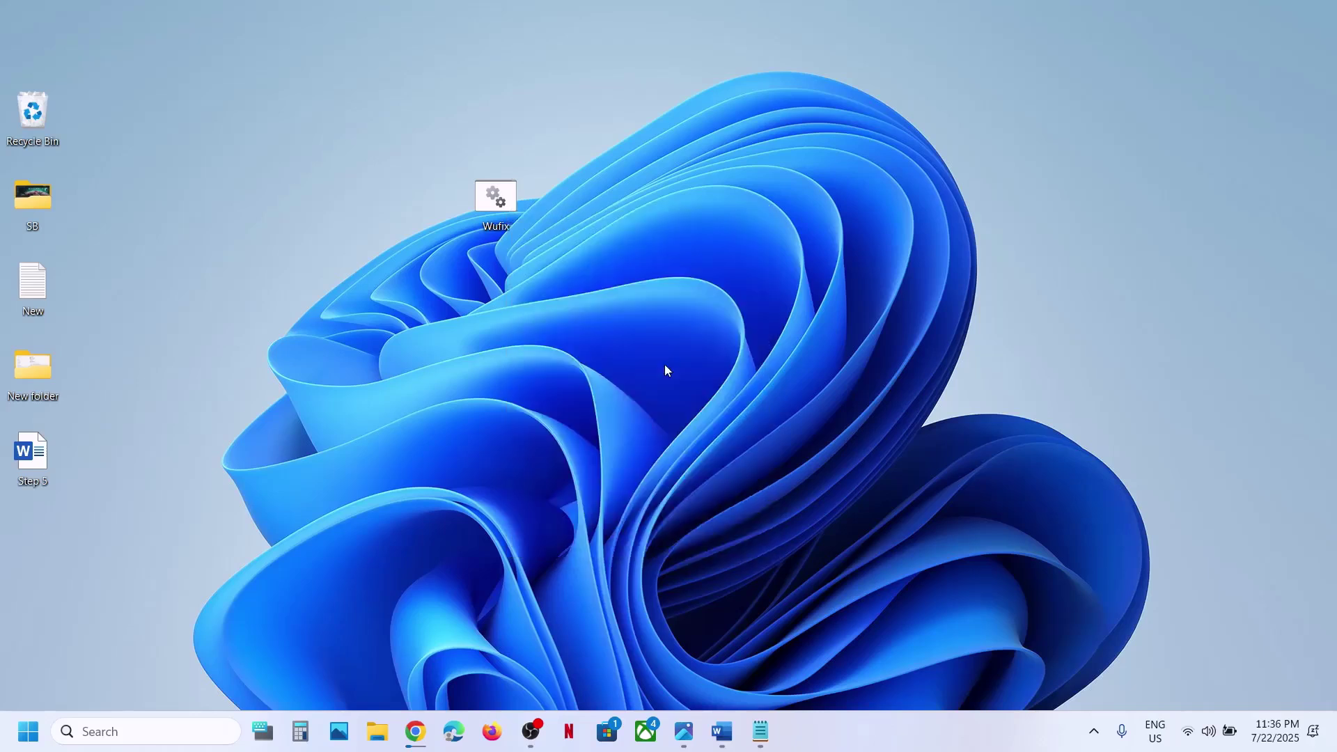
click(590, 503)
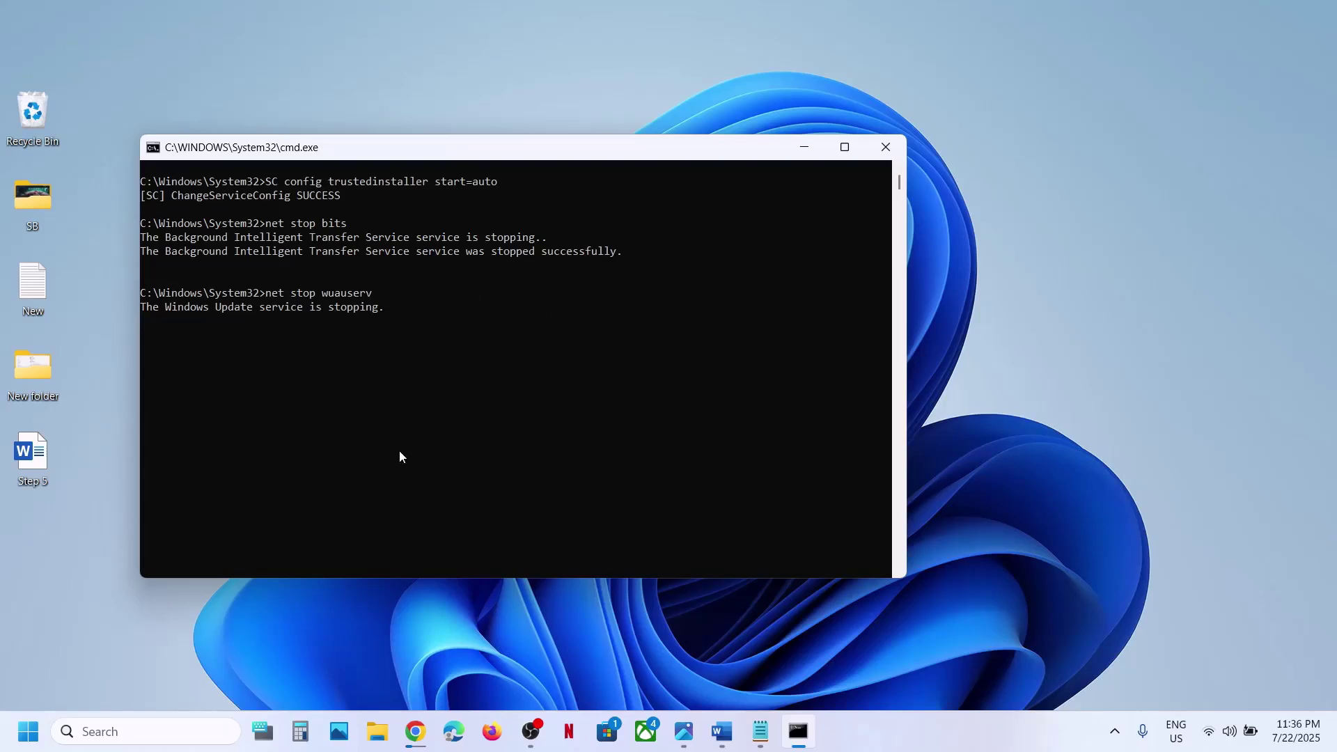
scroll(412, 438, down, 1)
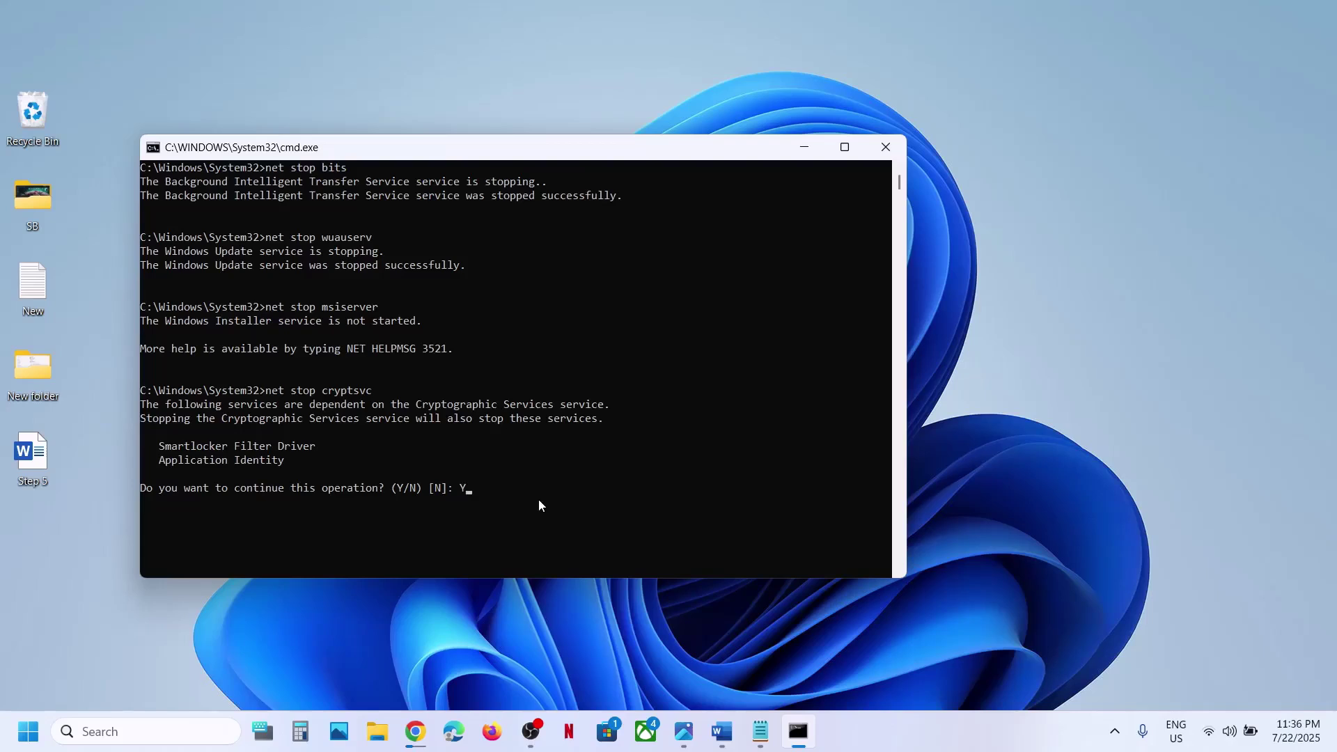
key(Return)
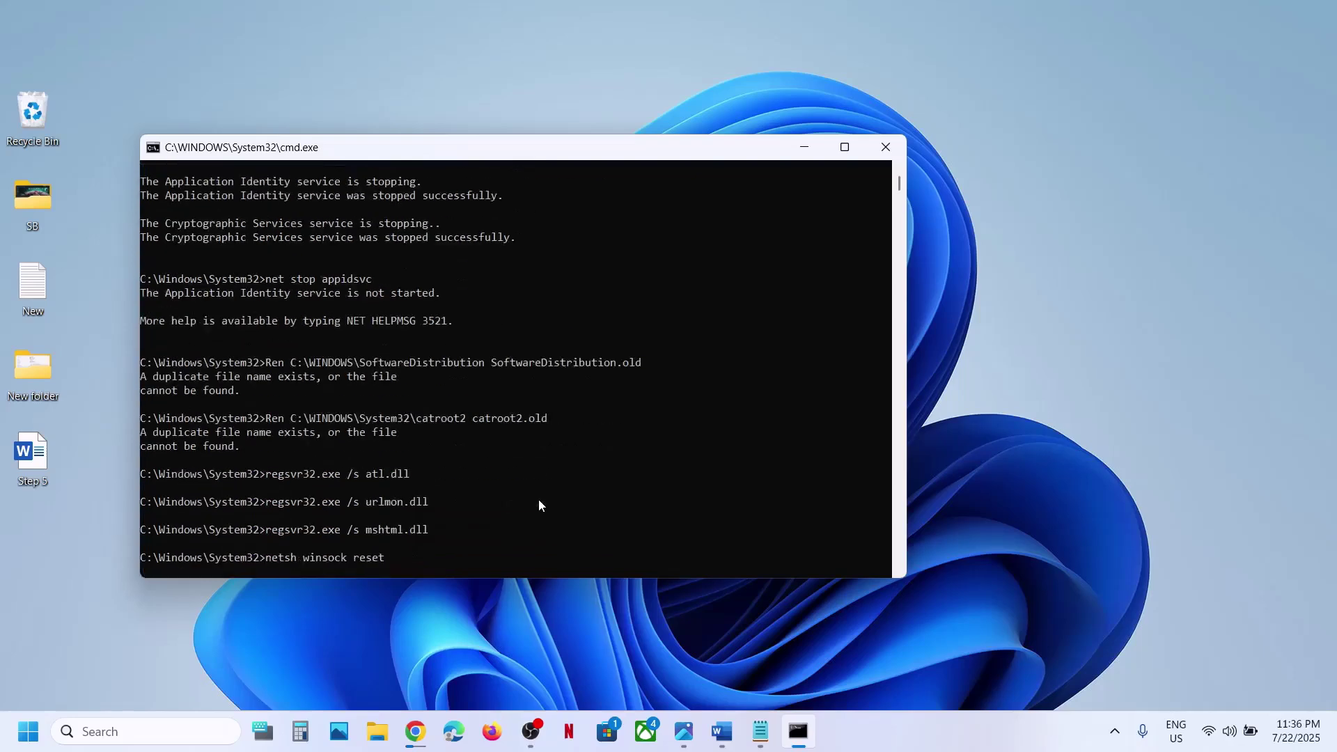
click(568, 515)
key(Return)
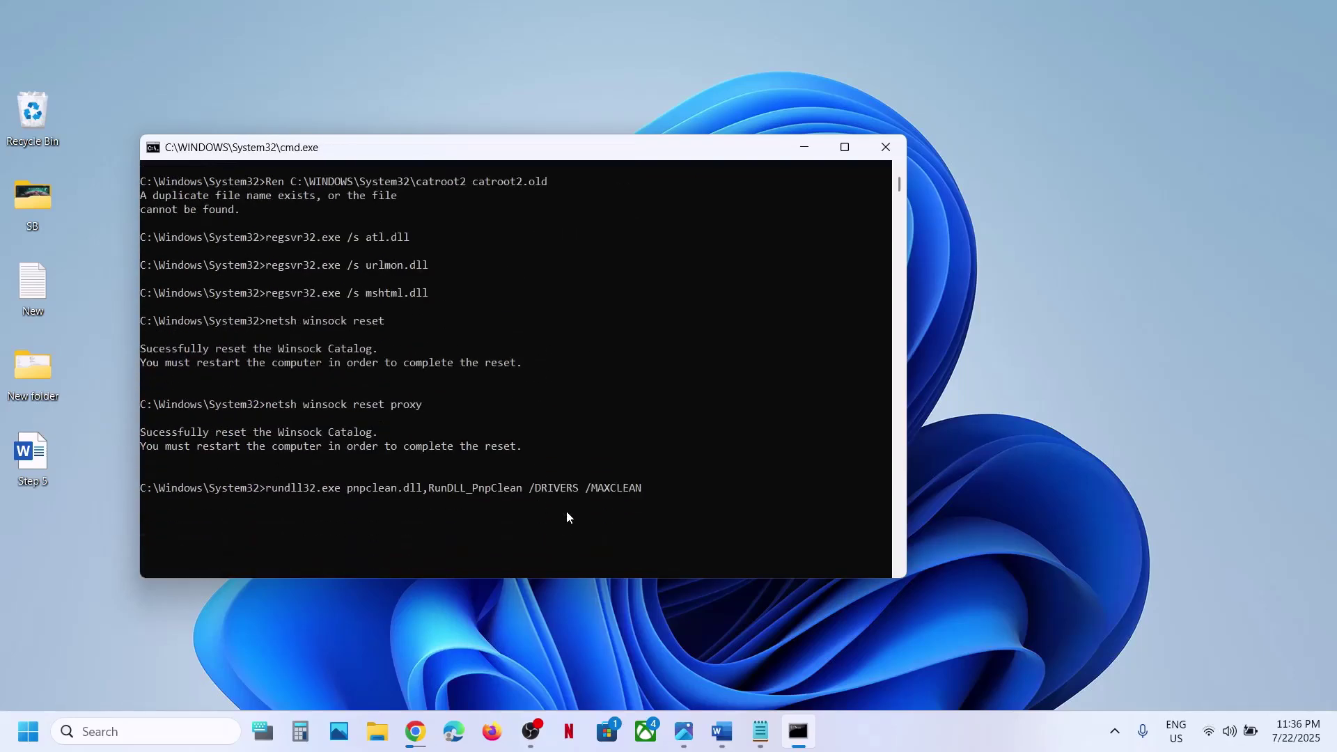
click(722, 732)
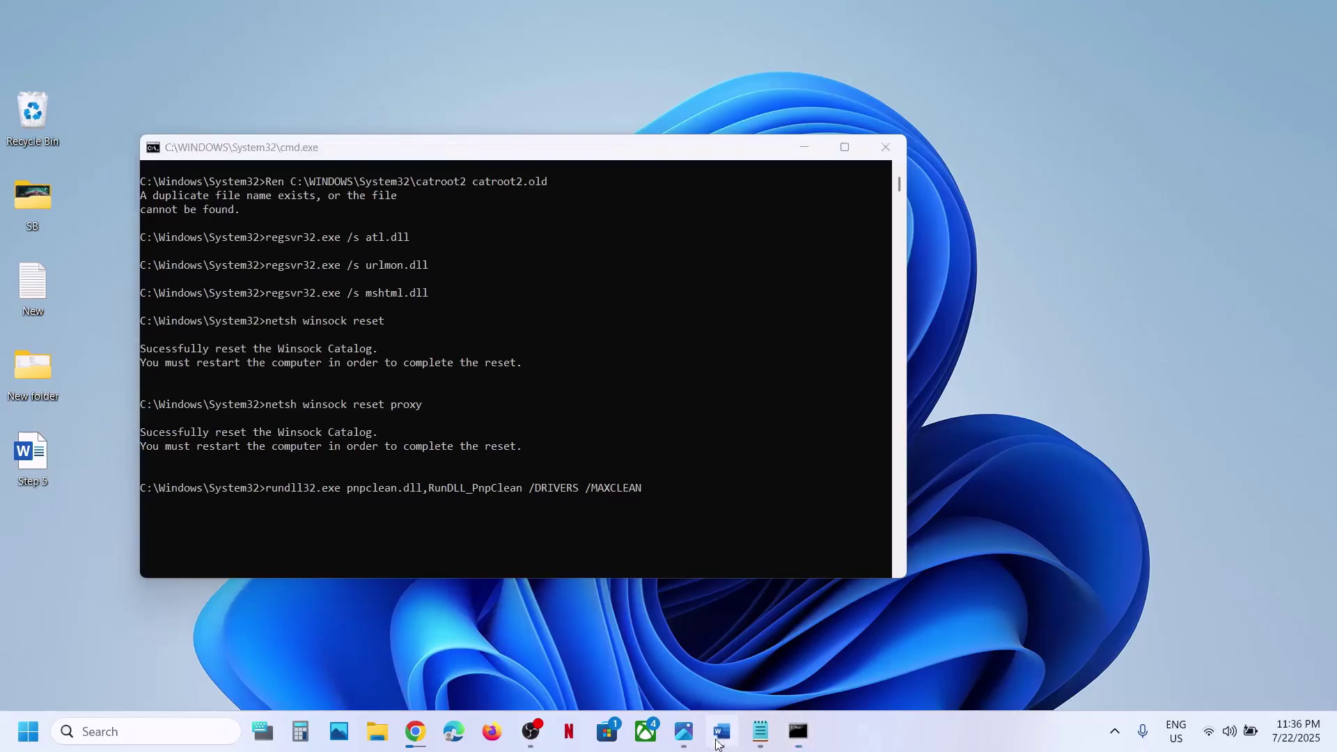
- Resume the console so DISM ScanHealth runs, then show the Start menu's power options
scroll(489, 506, up, 10)
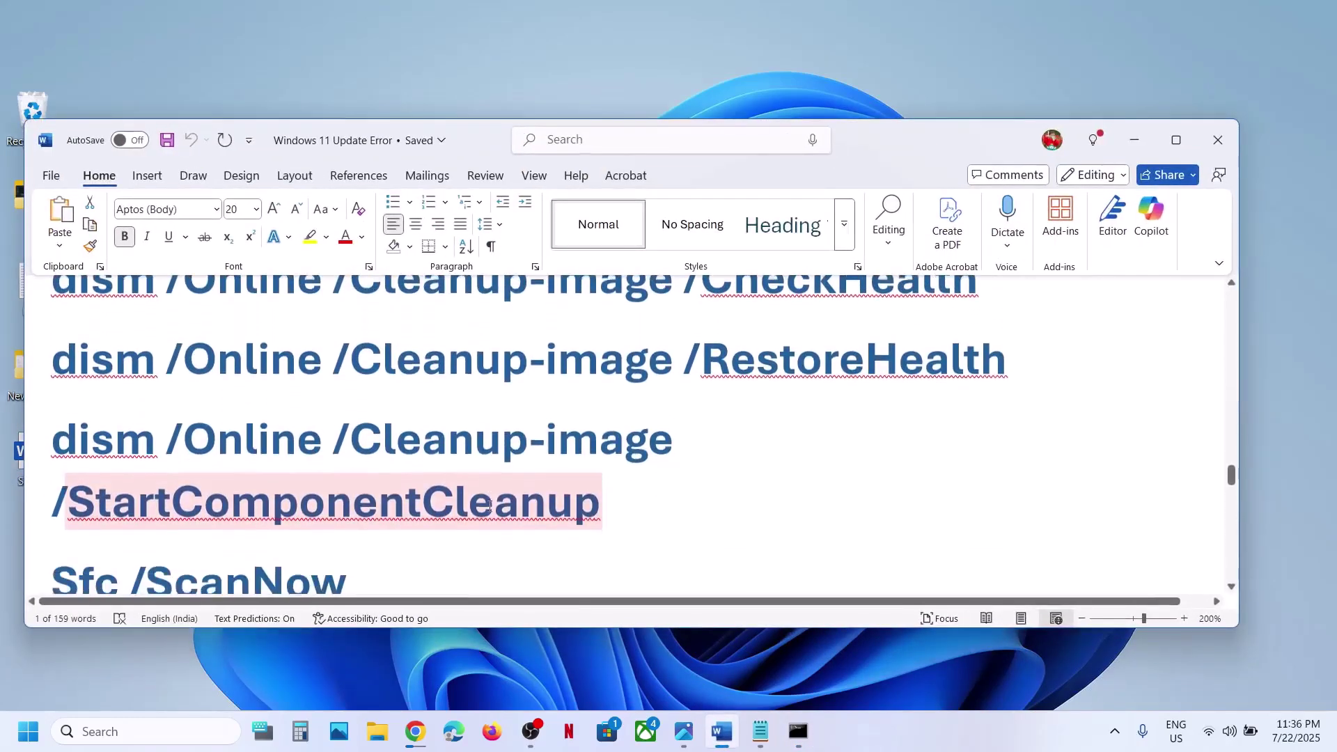
drag(647, 518, 165, 282)
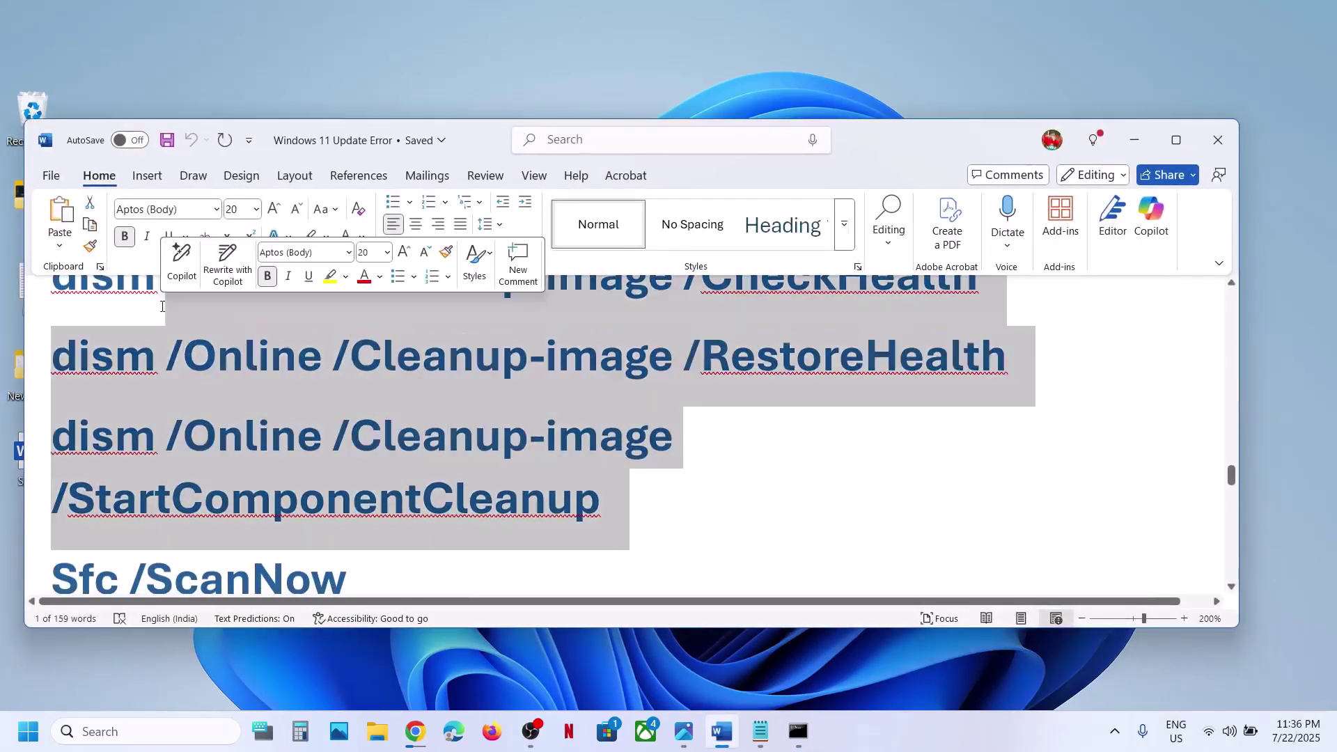
click(1134, 140)
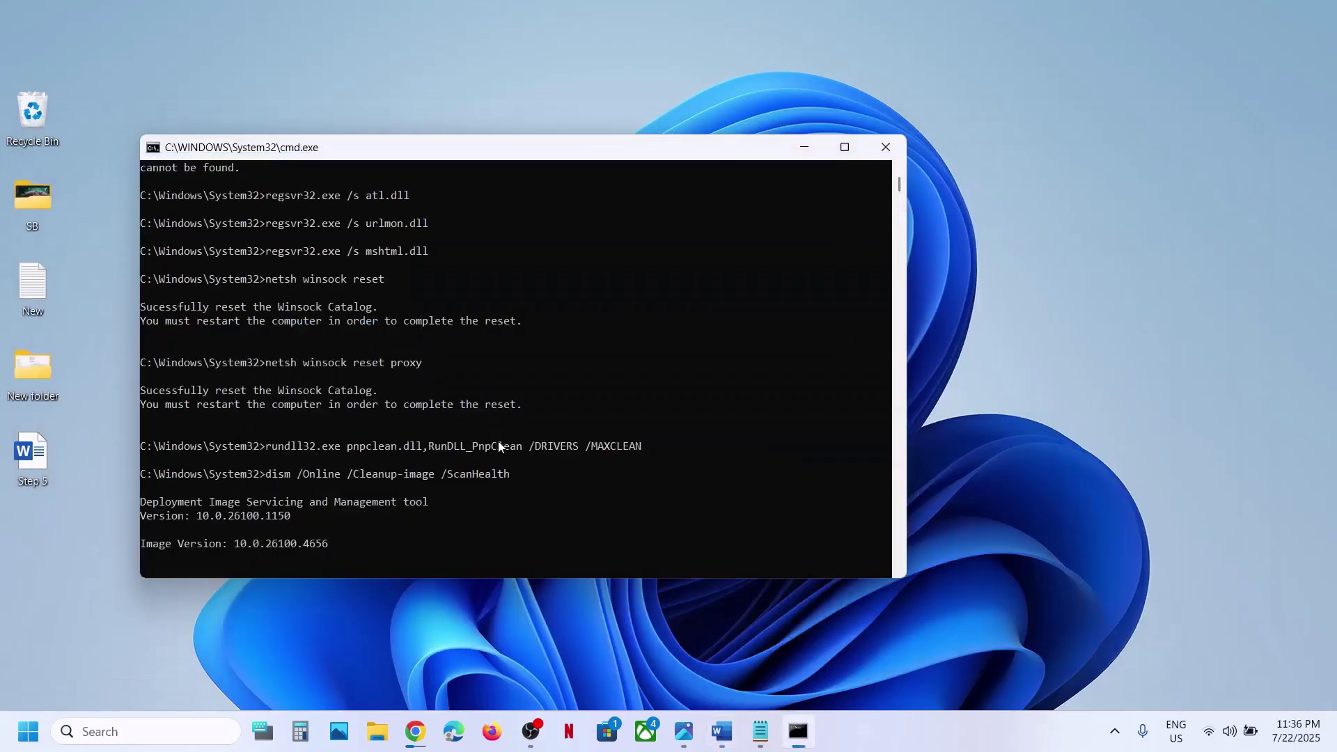
click(386, 542)
key(Escape)
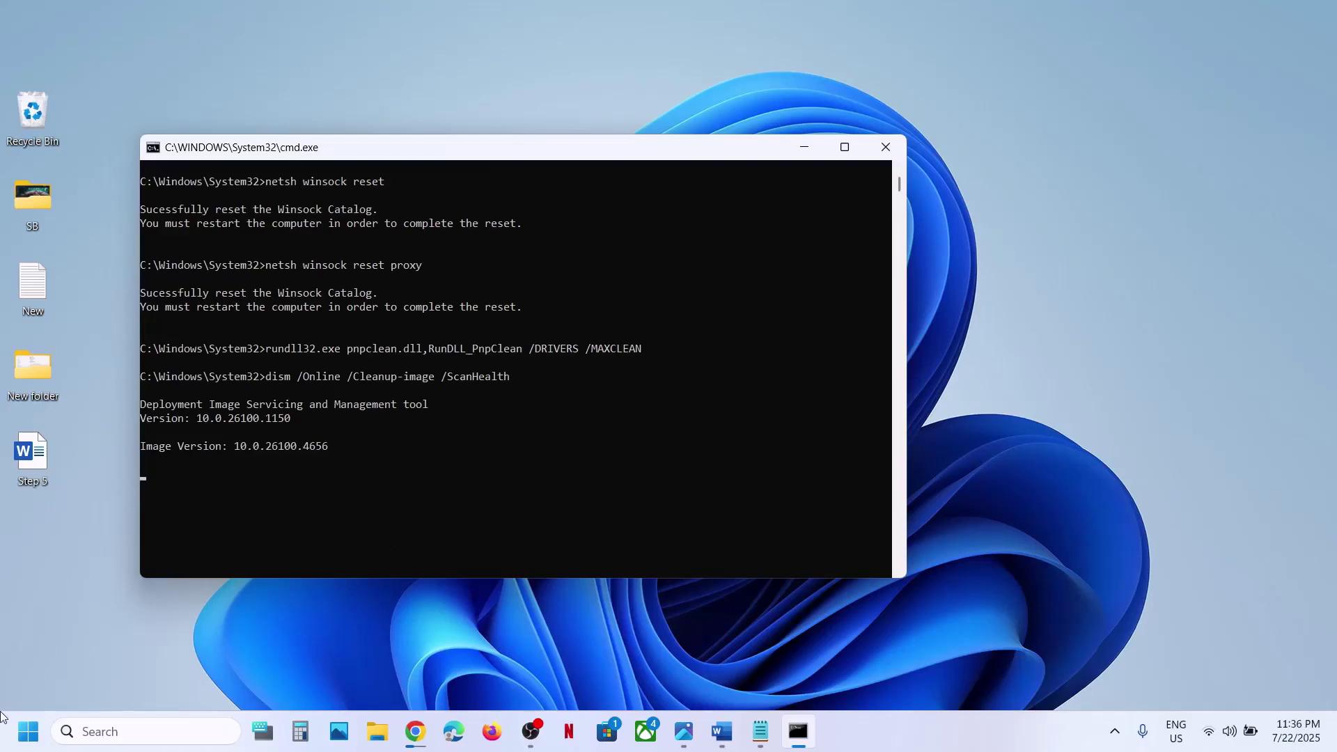
click(31, 734)
- Scroll the Word guide to Step 8 and select 'Fix Problems Using Windows Update'
click(506, 672)
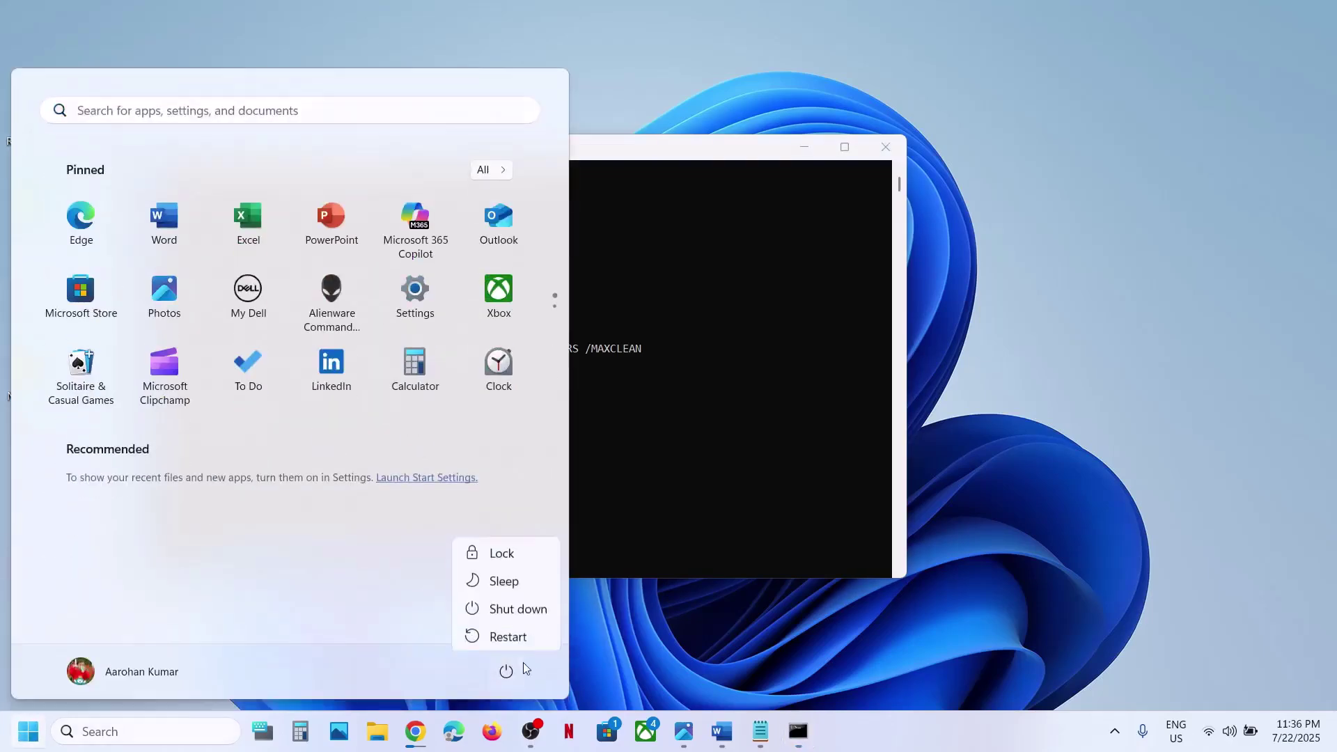
click(722, 731)
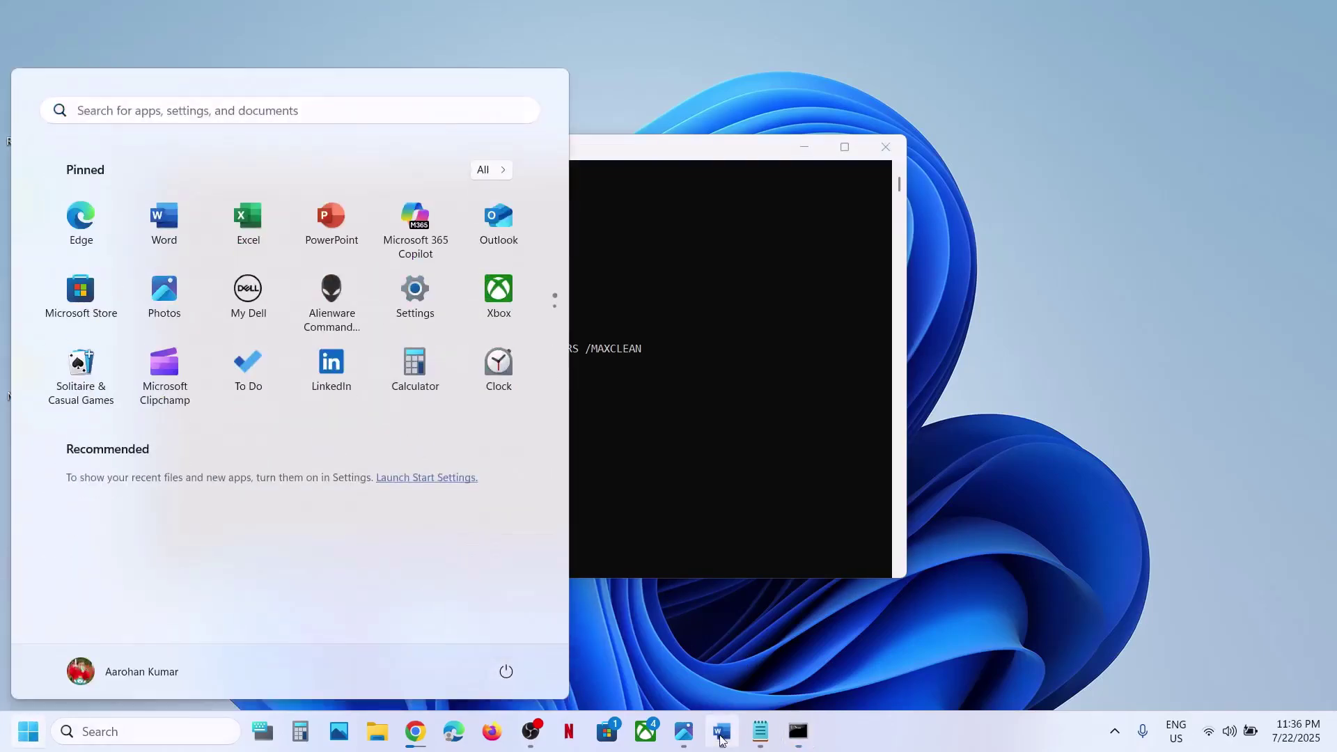
scroll(566, 508, down, 3)
scroll(566, 508, down, 10)
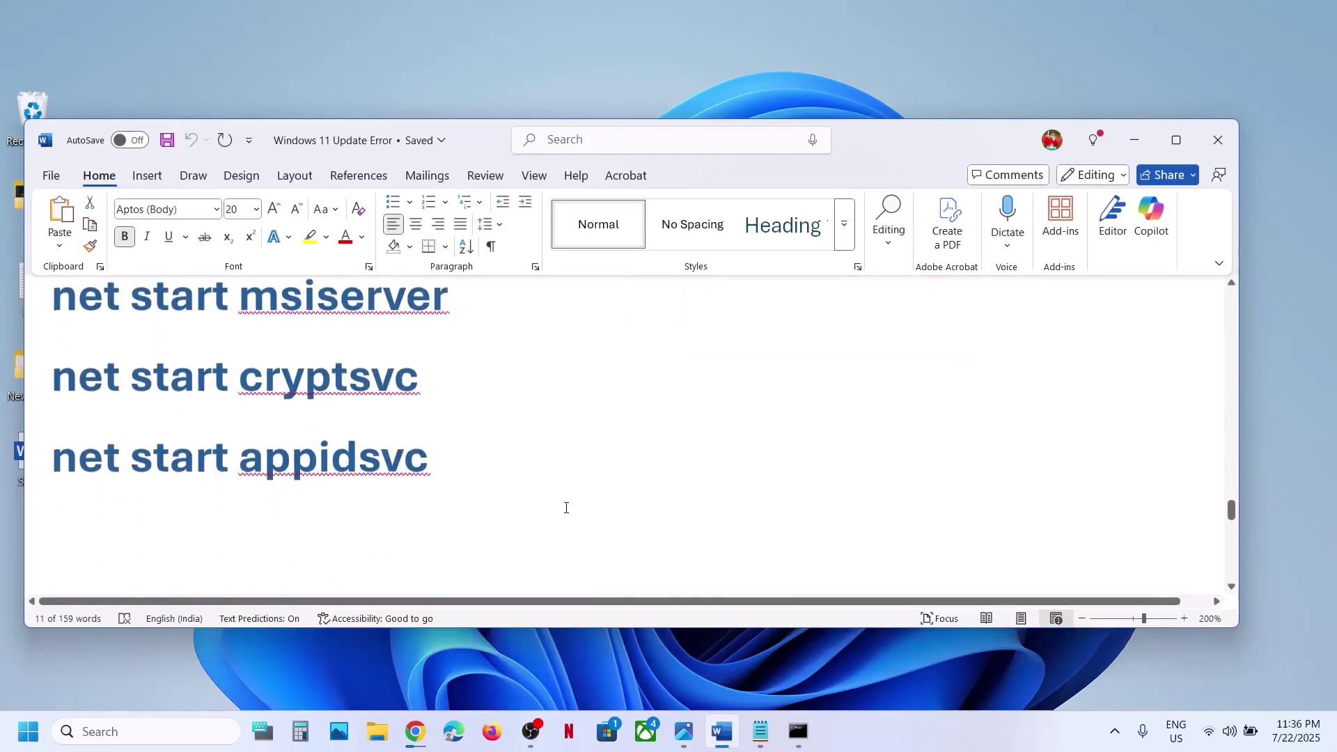
scroll(566, 508, down, 2)
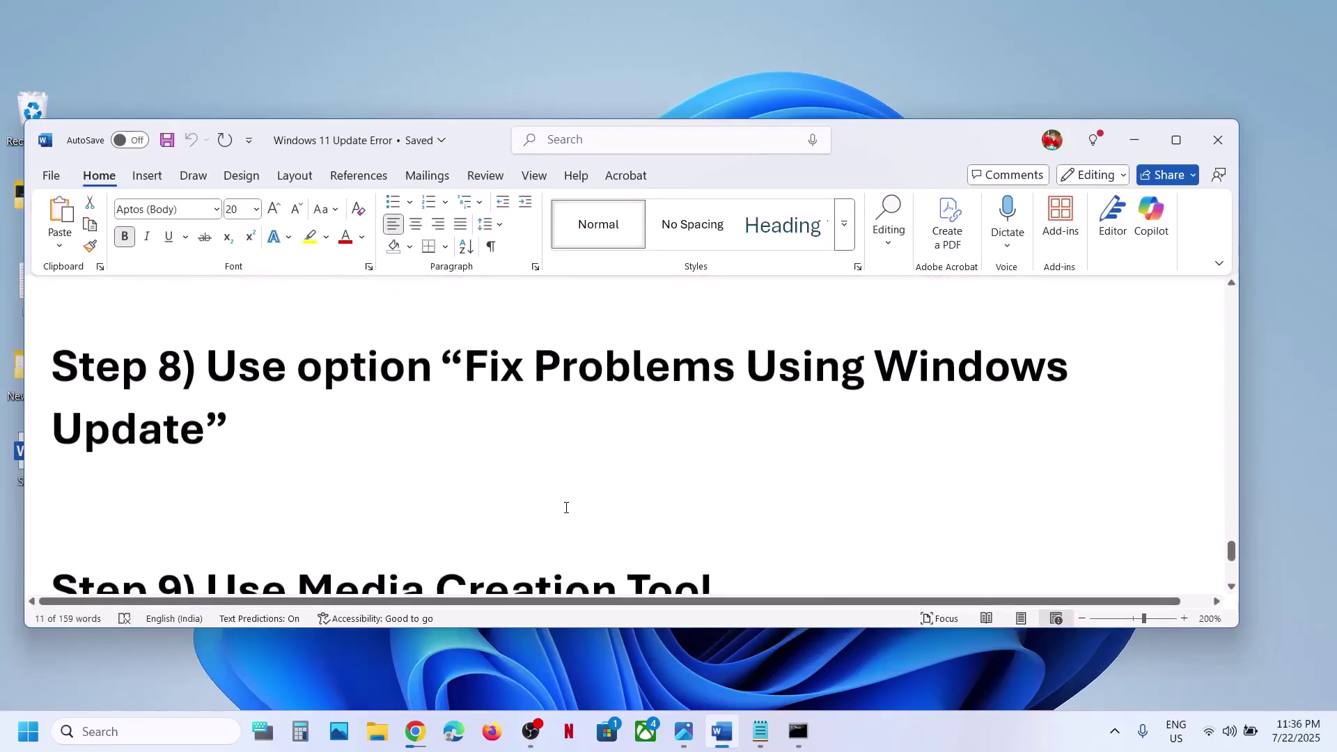
drag(484, 355, 832, 397)
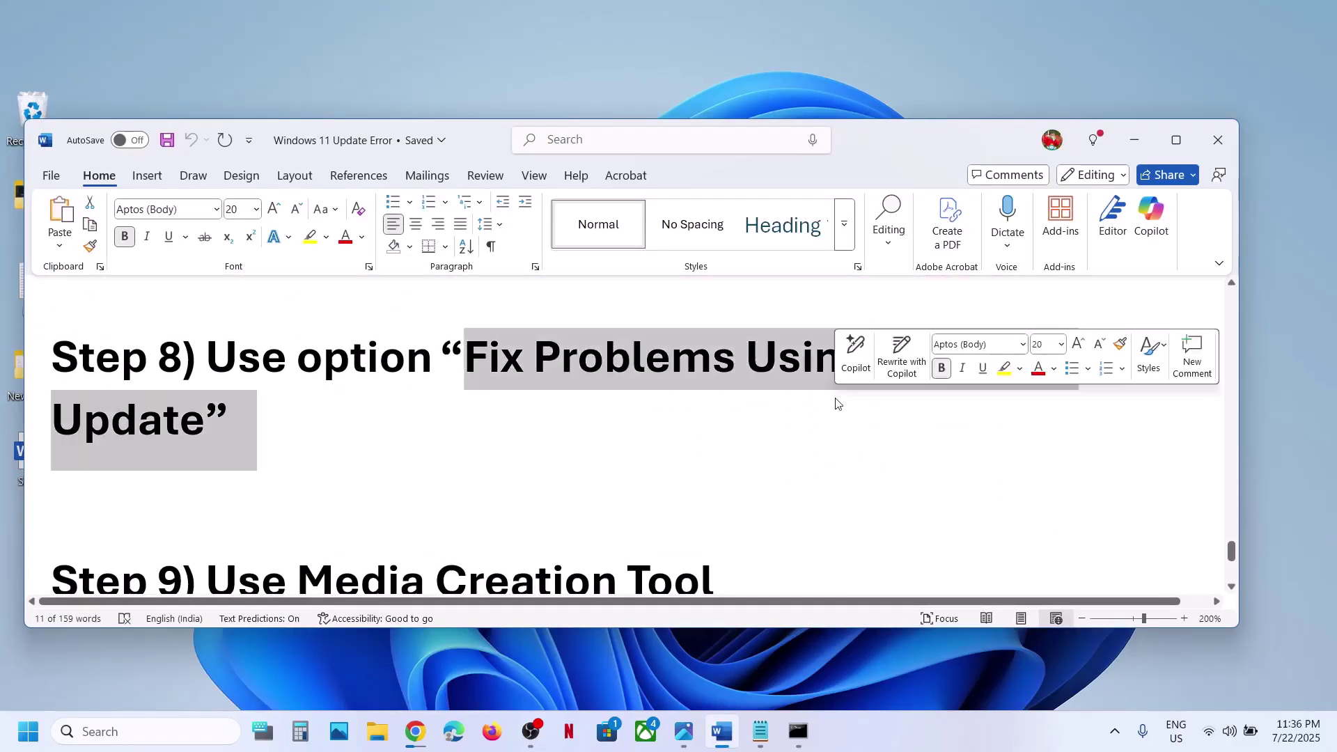
- Open Settings and go through Windows Update > Advanced options to the Recovery page
key(super+i)
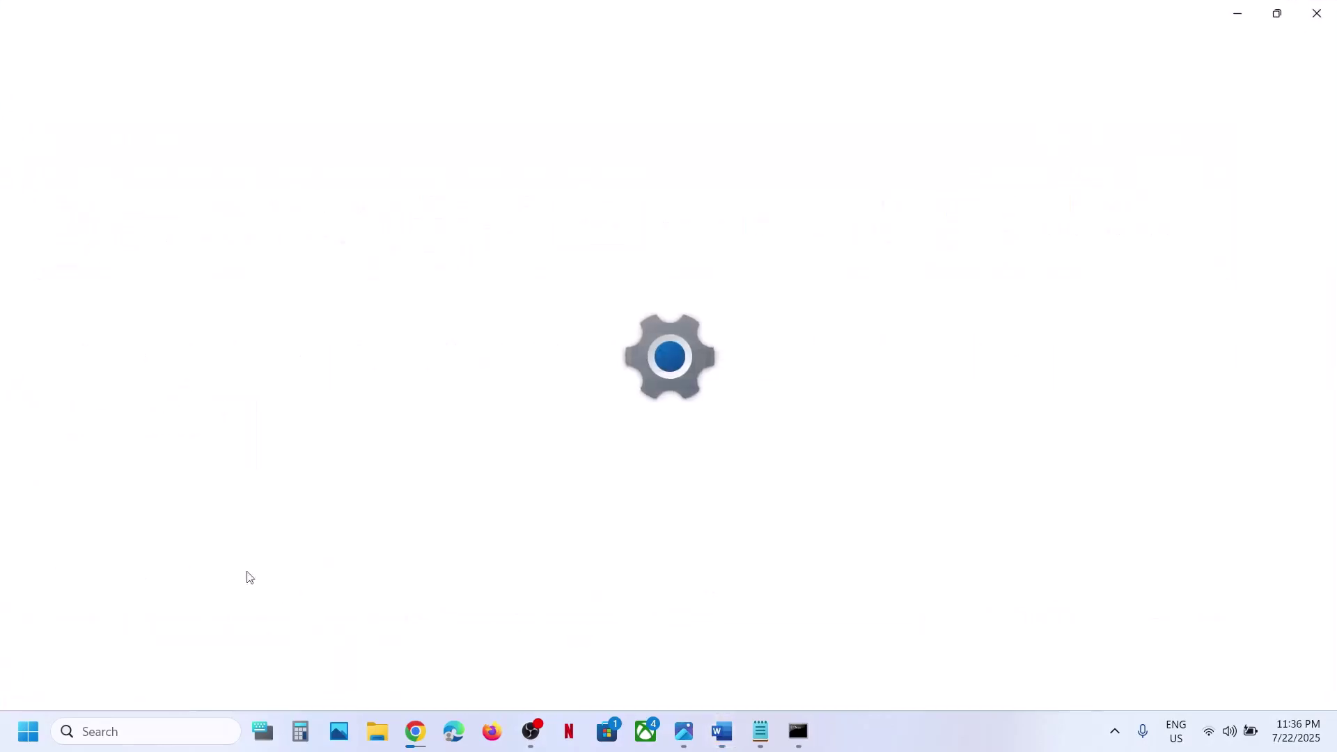
click(123, 572)
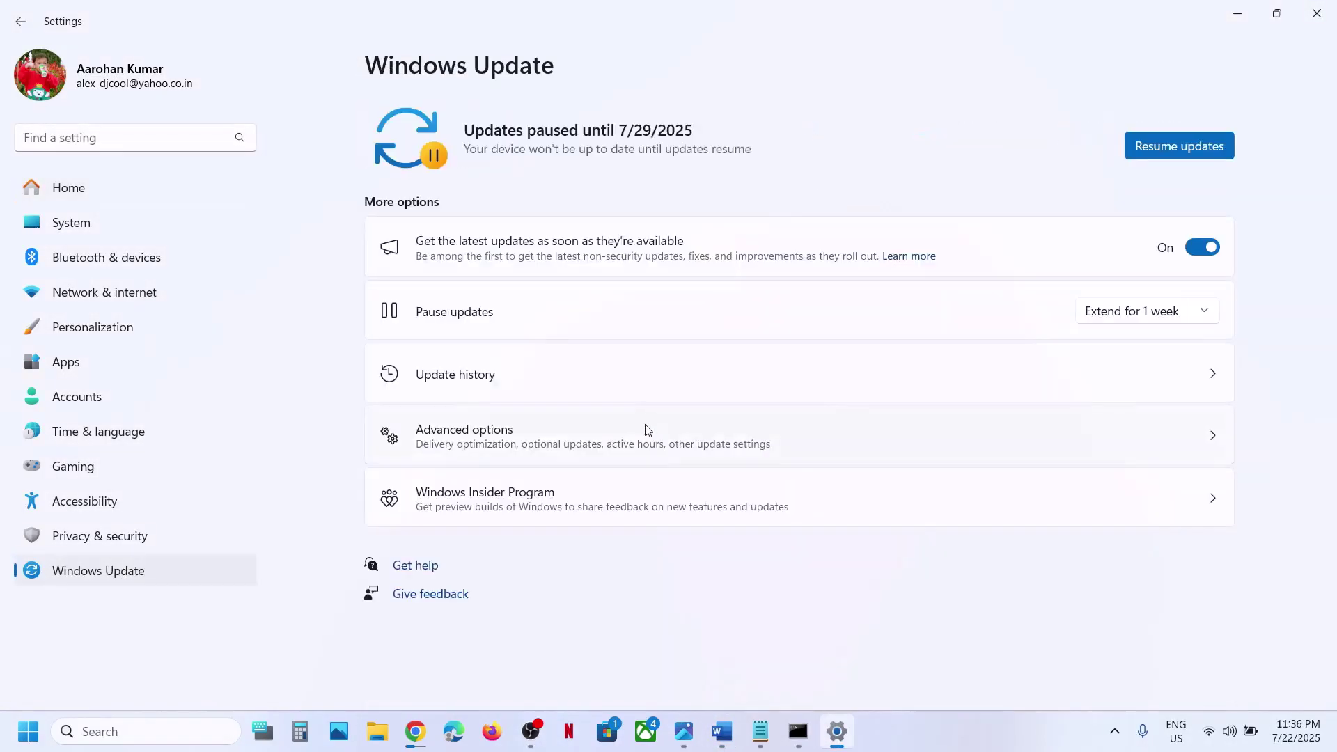
click(498, 436)
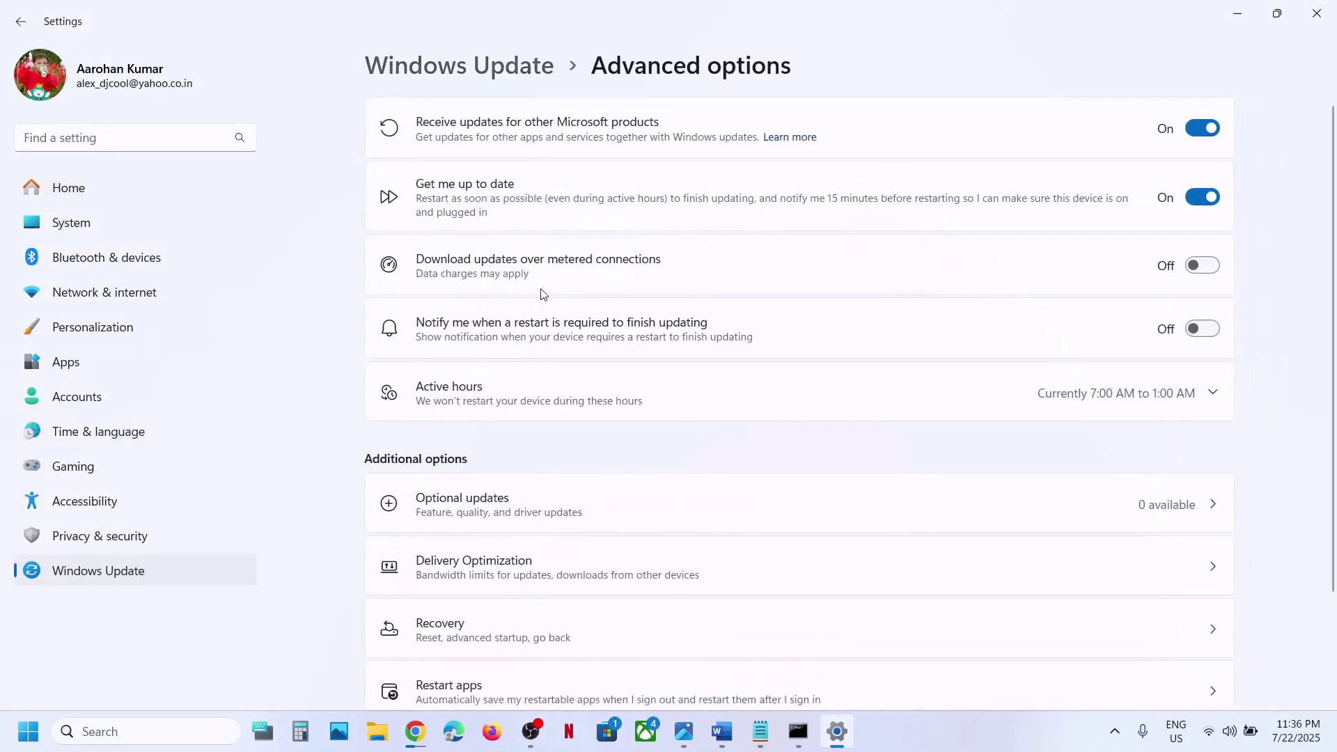
scroll(491, 378, down, 2)
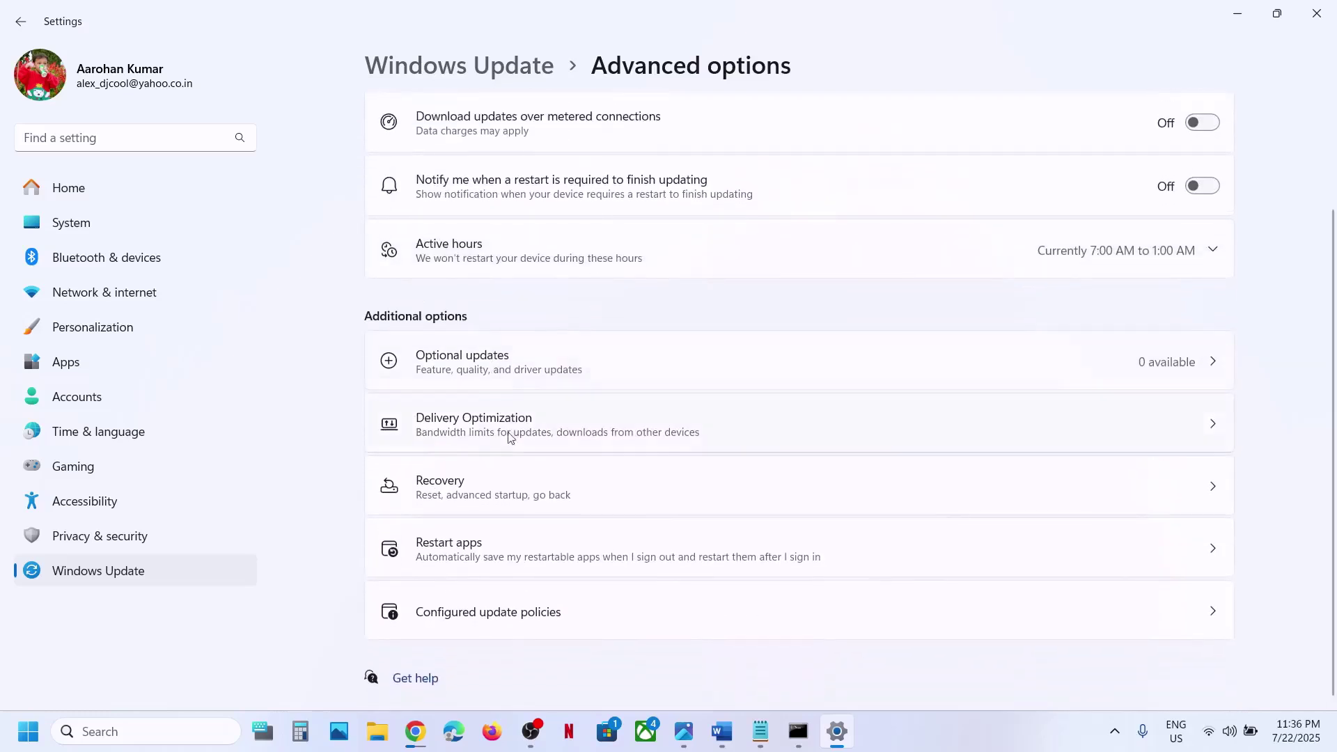
click(487, 479)
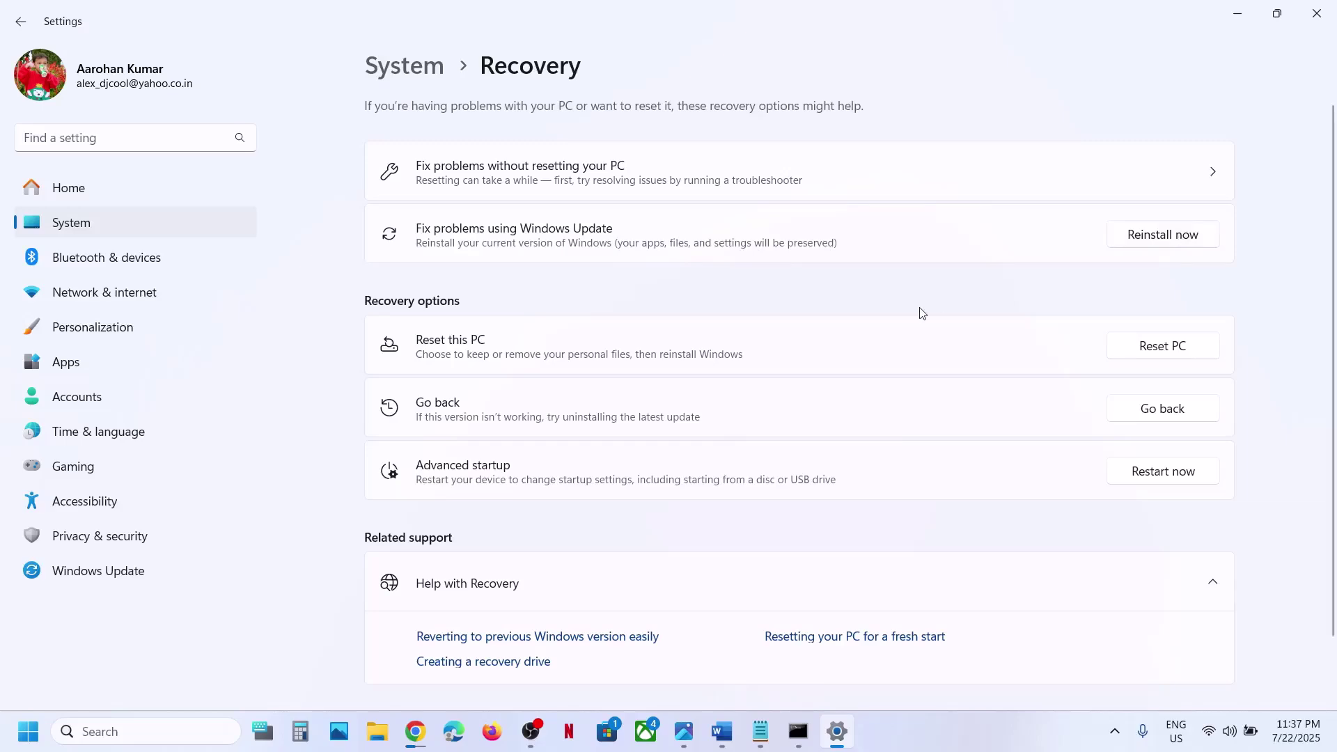
- Select the Media Creation Tool download link in Step 9 of the Word guide
click(721, 731)
scroll(543, 474, down, 3)
triple_click(421, 429)
key(ctrl+c)
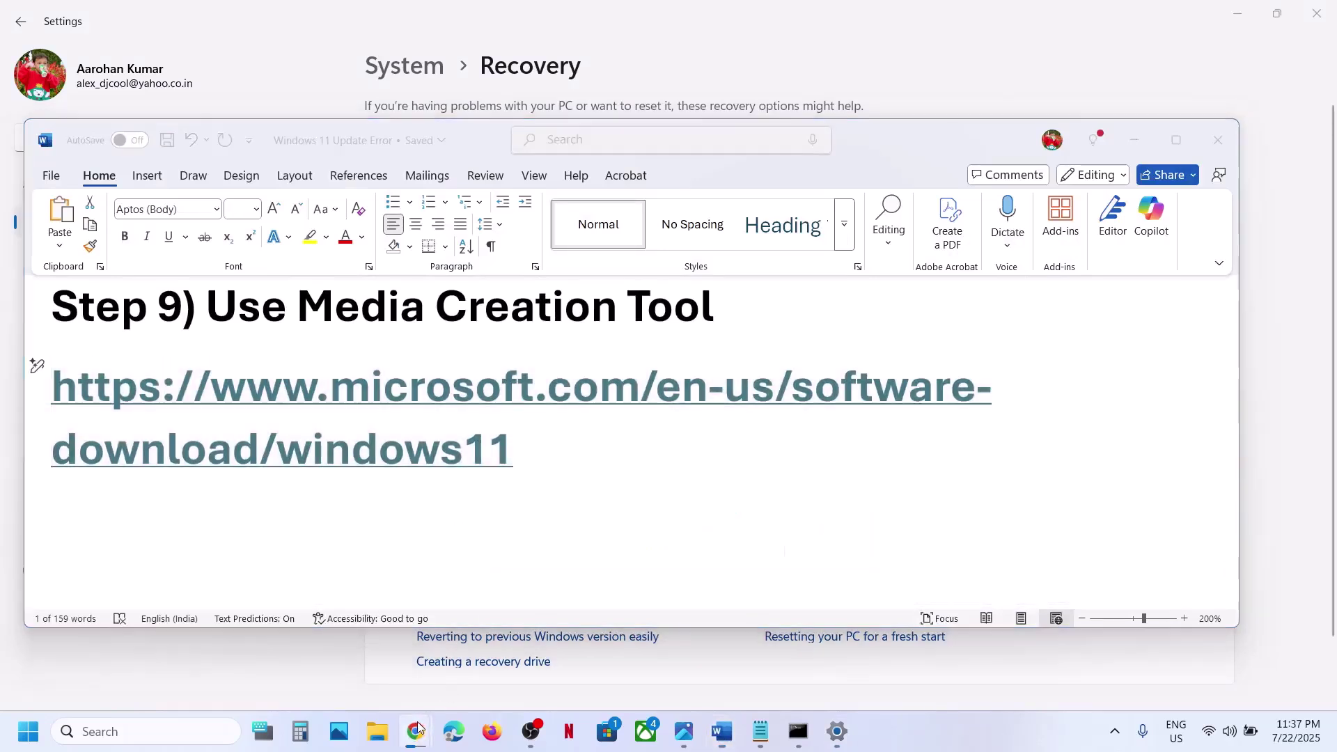
- Load the Download Windows 11 page in a new Chrome tab from the copied link
mouse_move(416, 731)
click(375, 659)
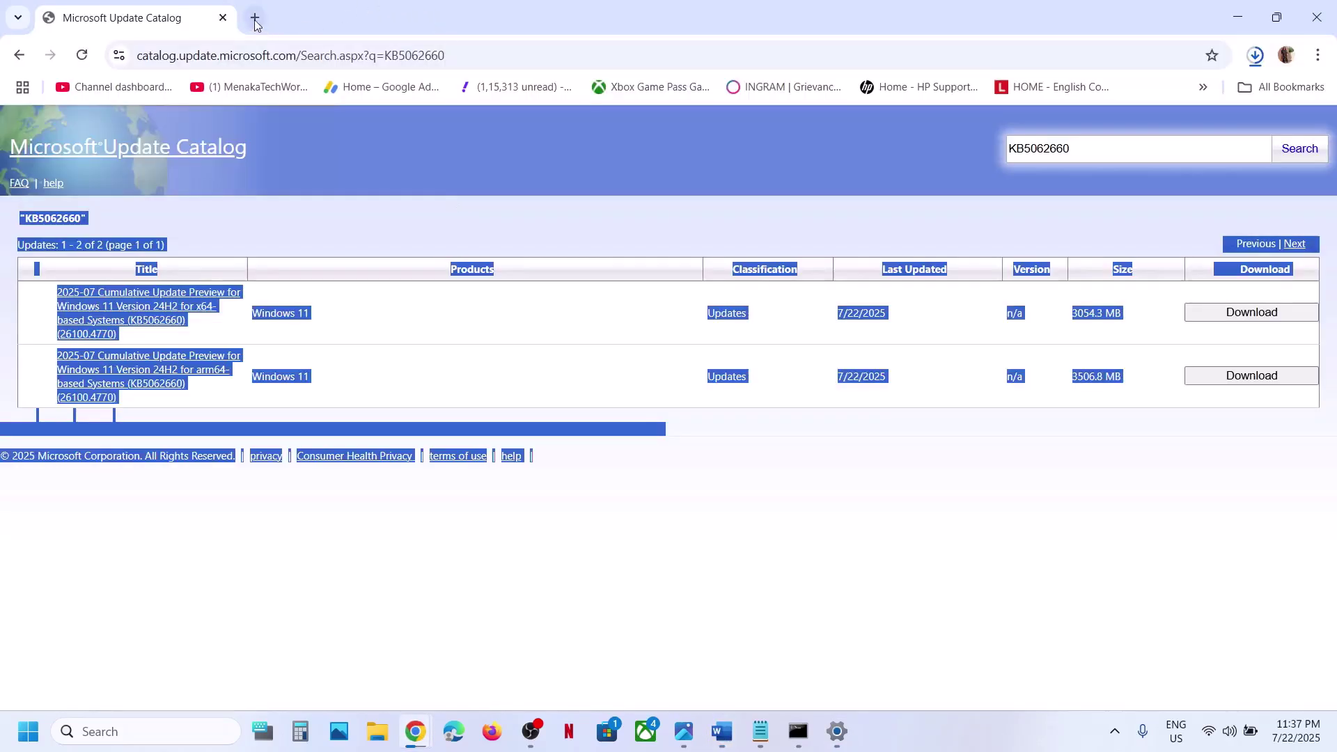
click(256, 23)
key(ctrl+v)
key(Return)
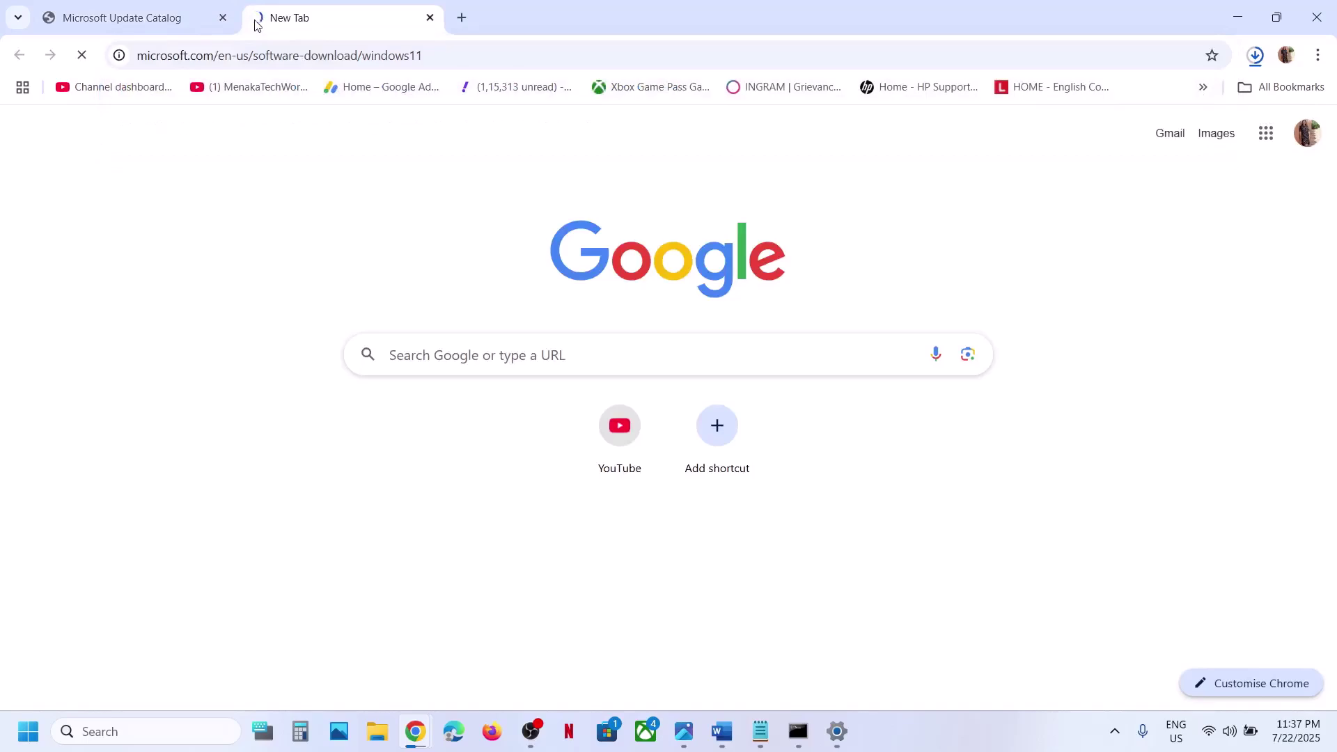
- Download mediacreationtool (1).exe (10.5 MB) and confirm it in the downloads list
scroll(267, 341, down, 8)
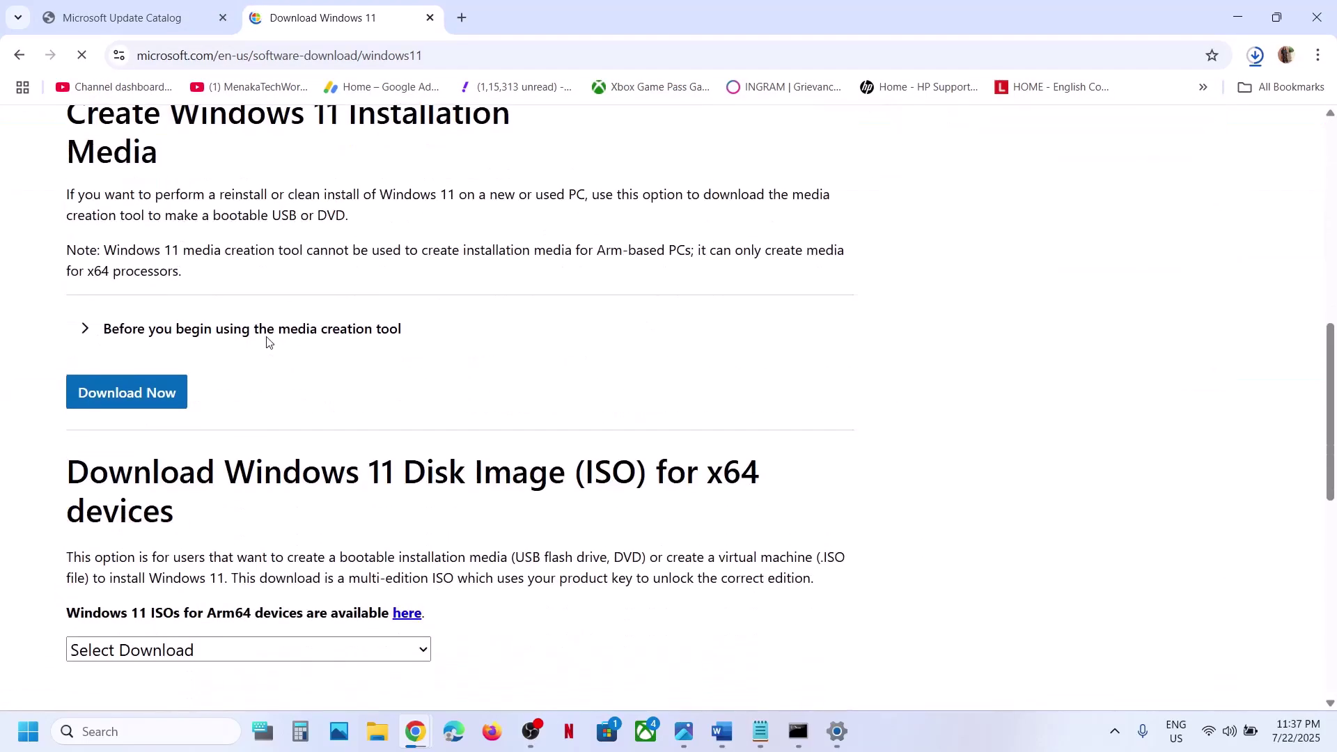
click(126, 390)
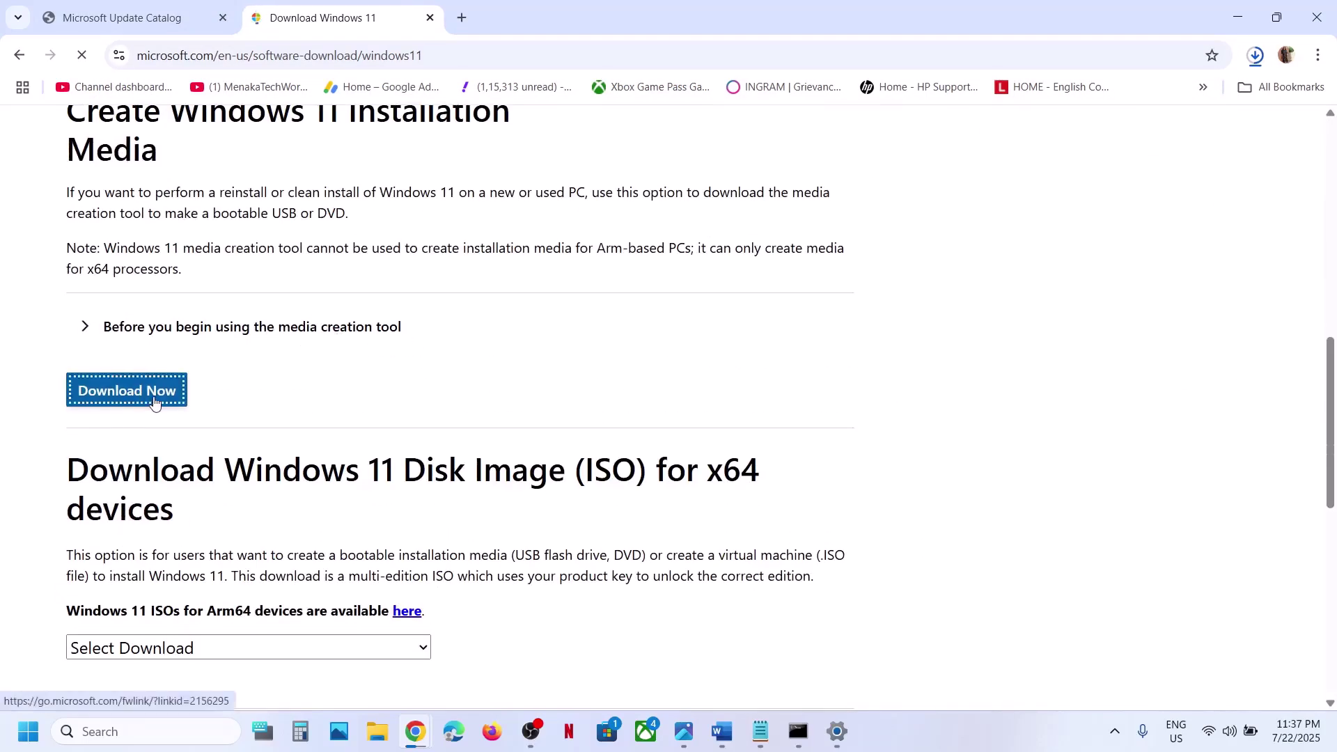
click(1254, 56)
click(1254, 56)
click(1254, 55)
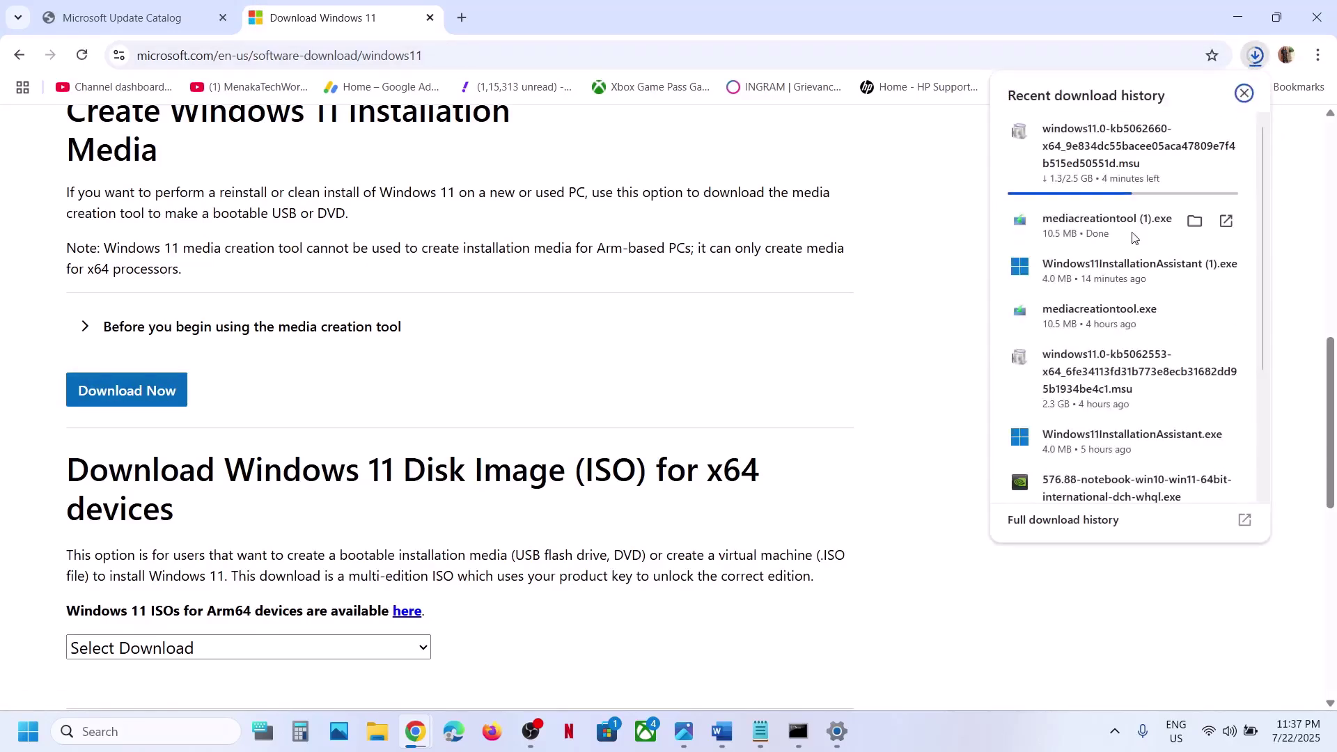
click(892, 402)
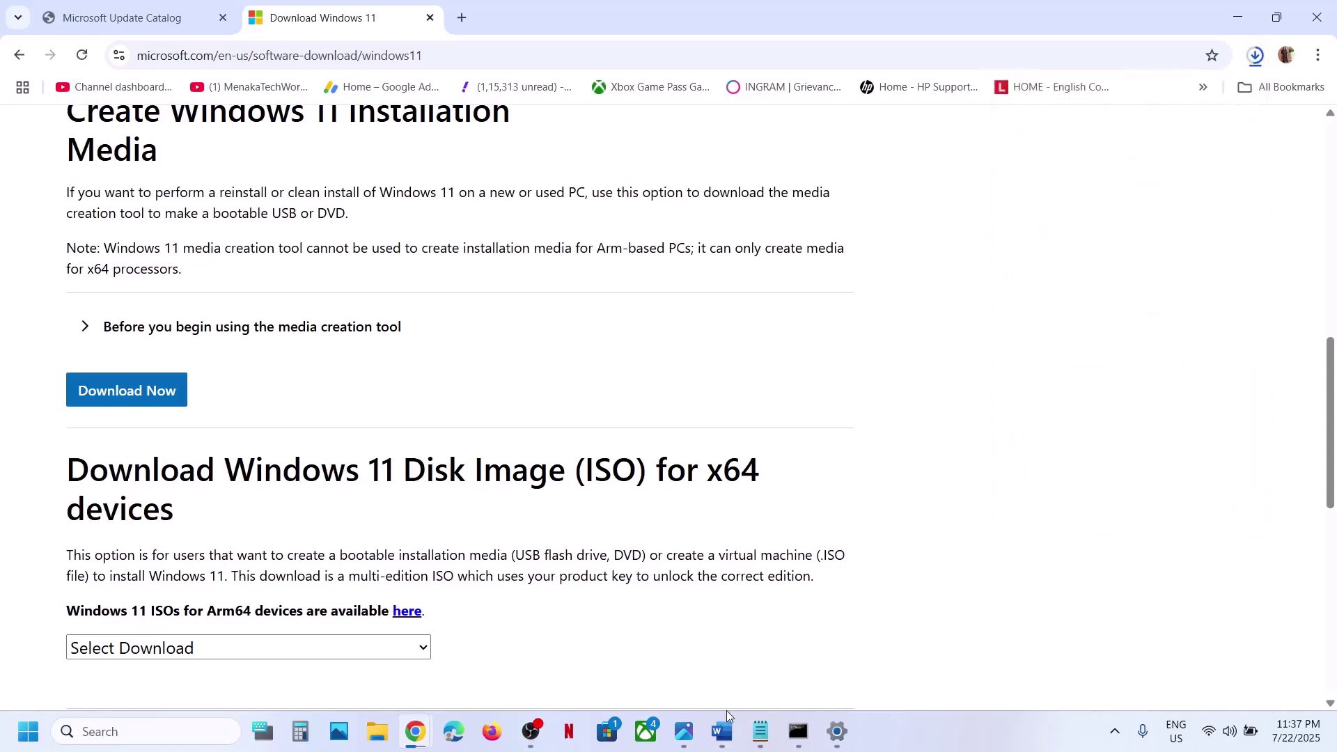
click(684, 731)
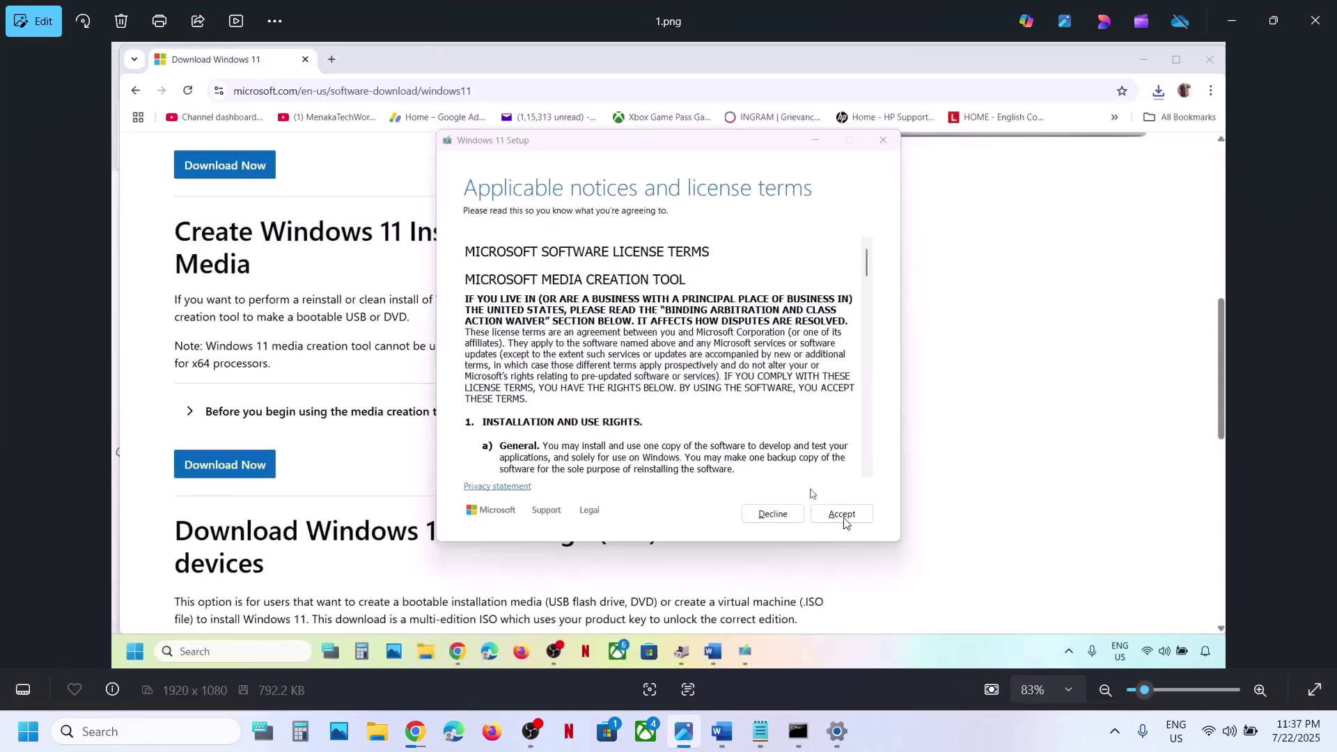
- Page from 1.png to 8.png, license terms through the finished Windows ISO beside Wufix
key(Right)
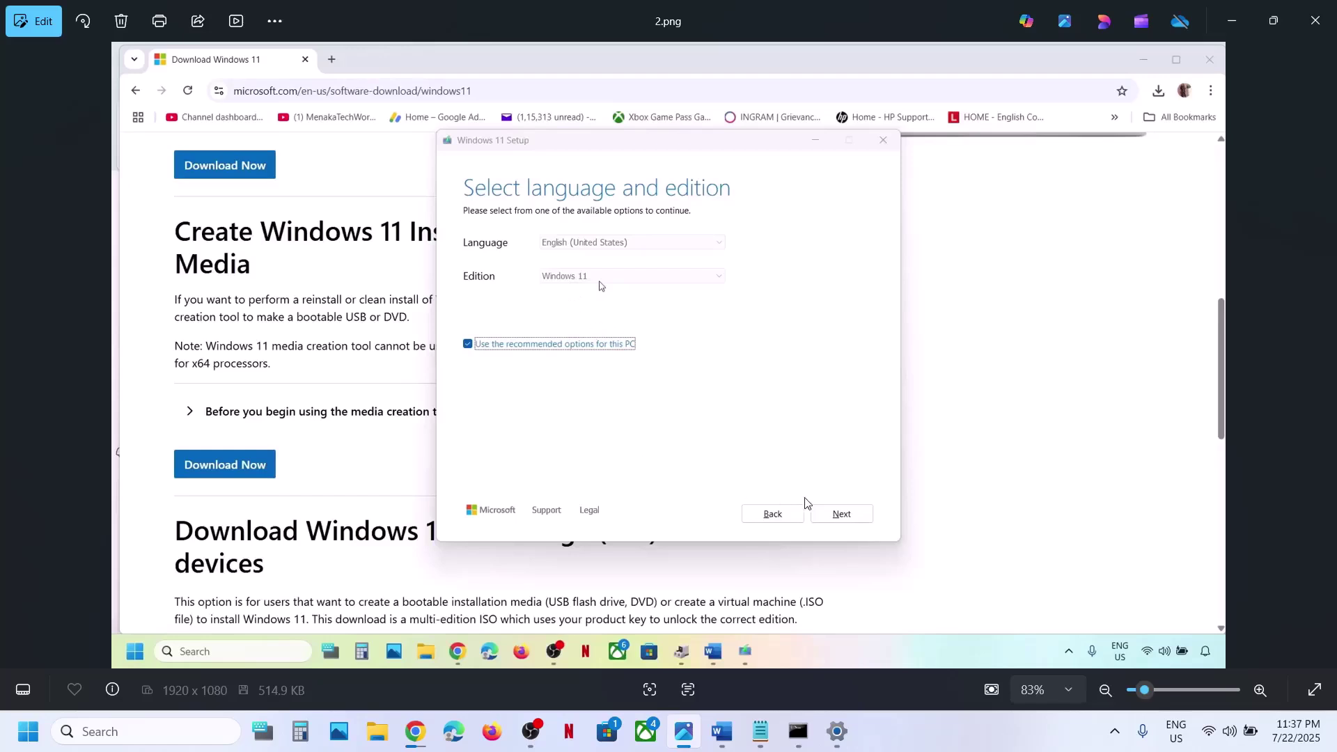
key(Right)
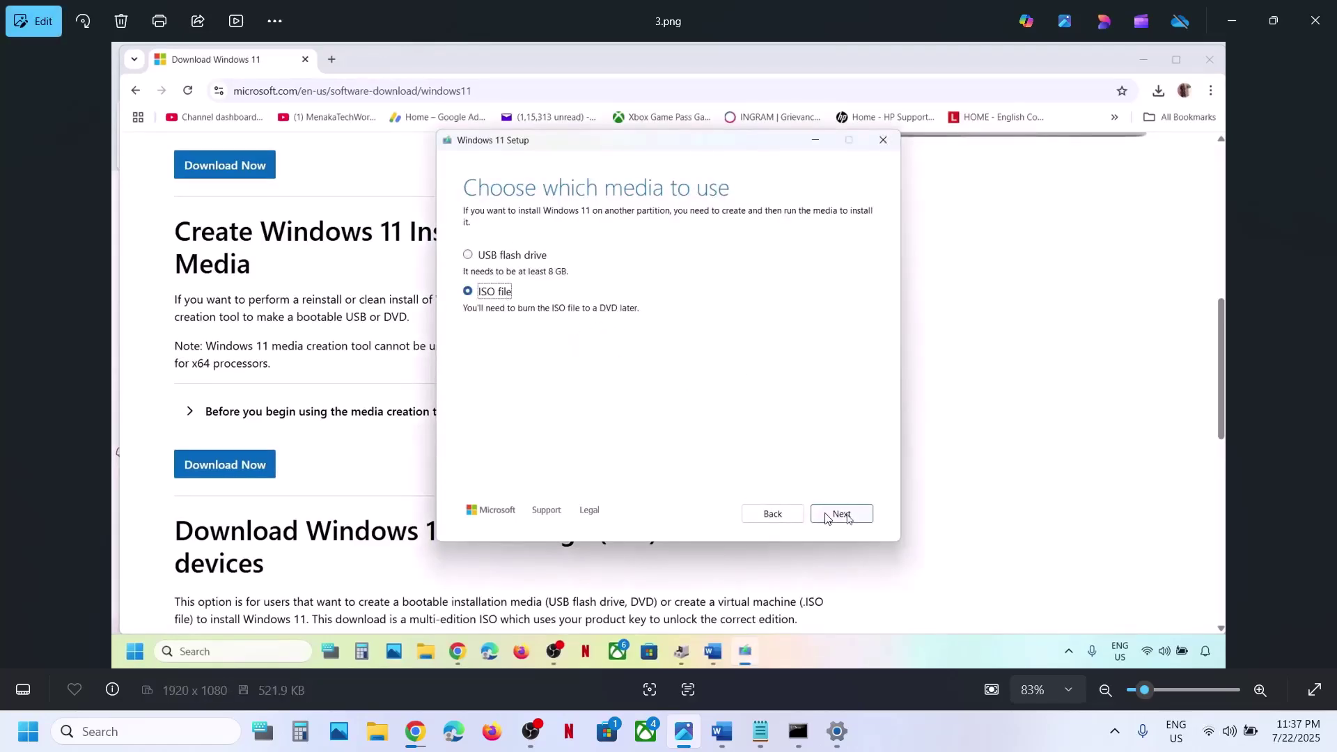
key(Right)
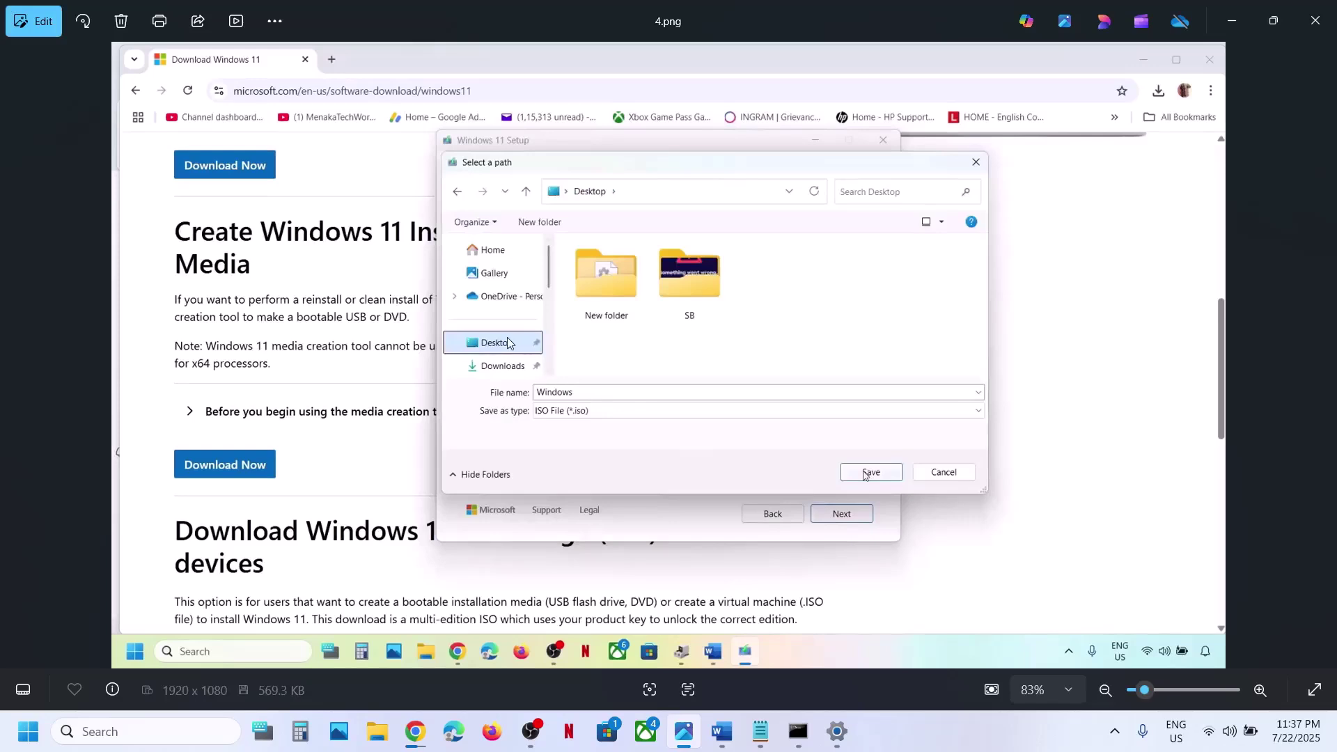
key(Right)
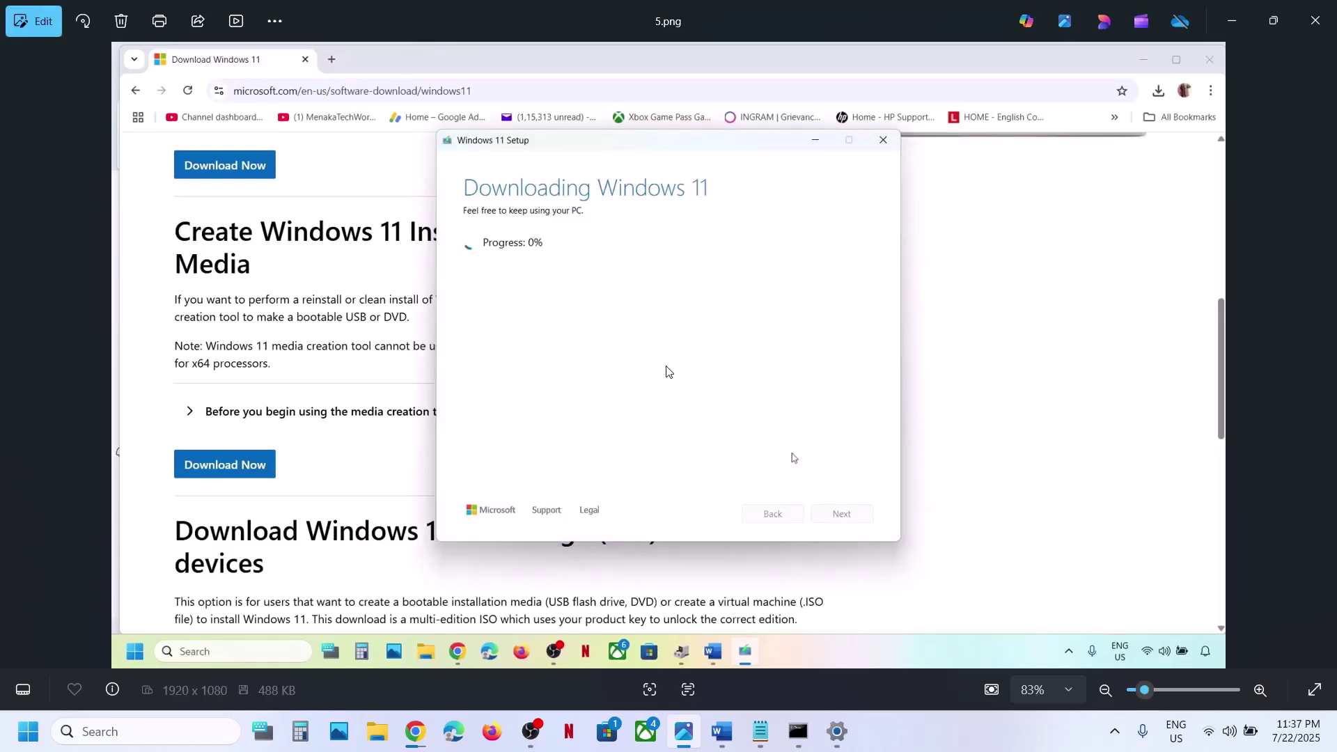
key(Right)
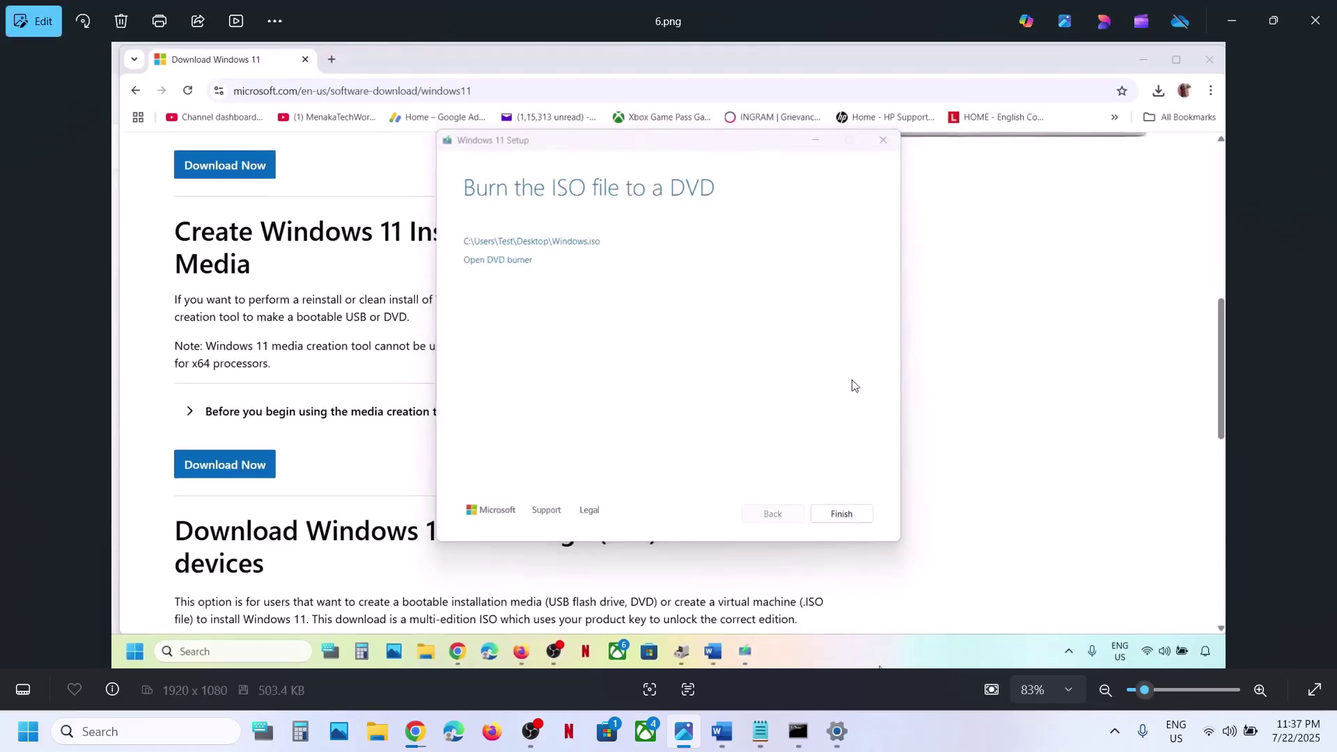
key(Right)
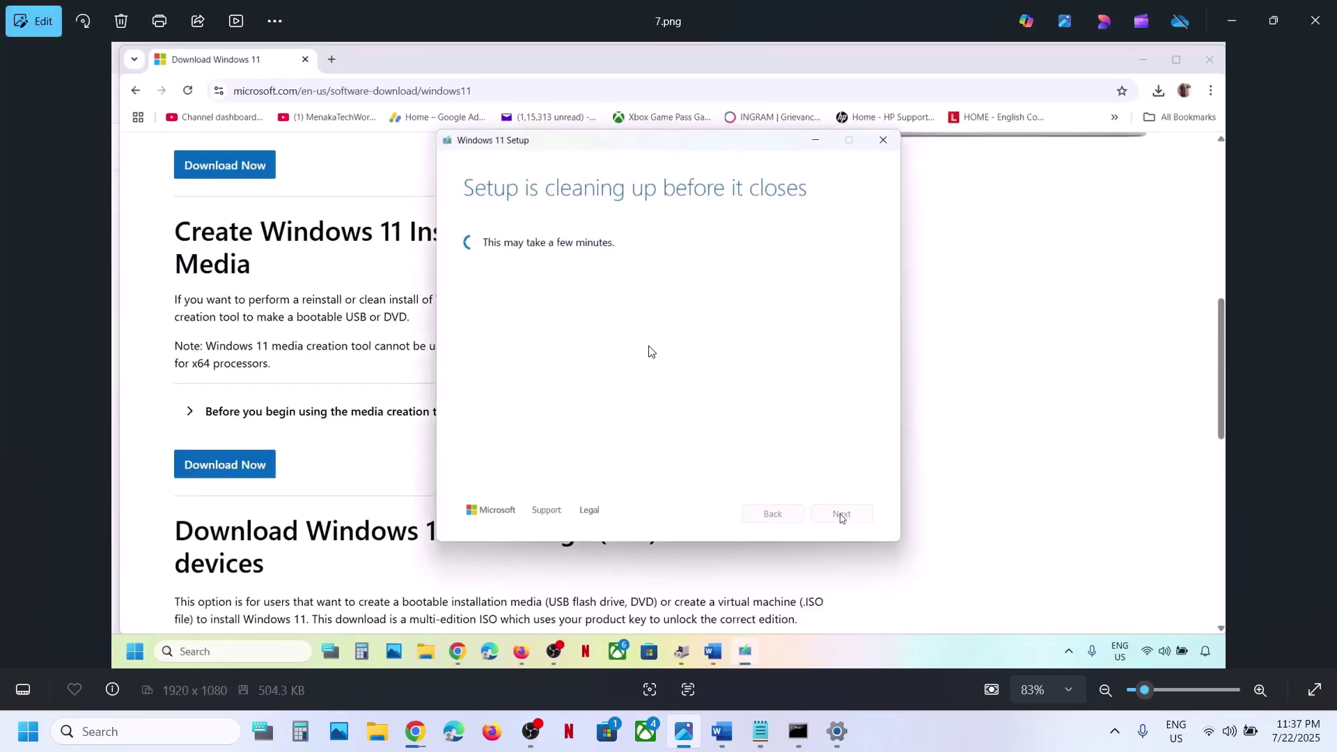
key(Right)
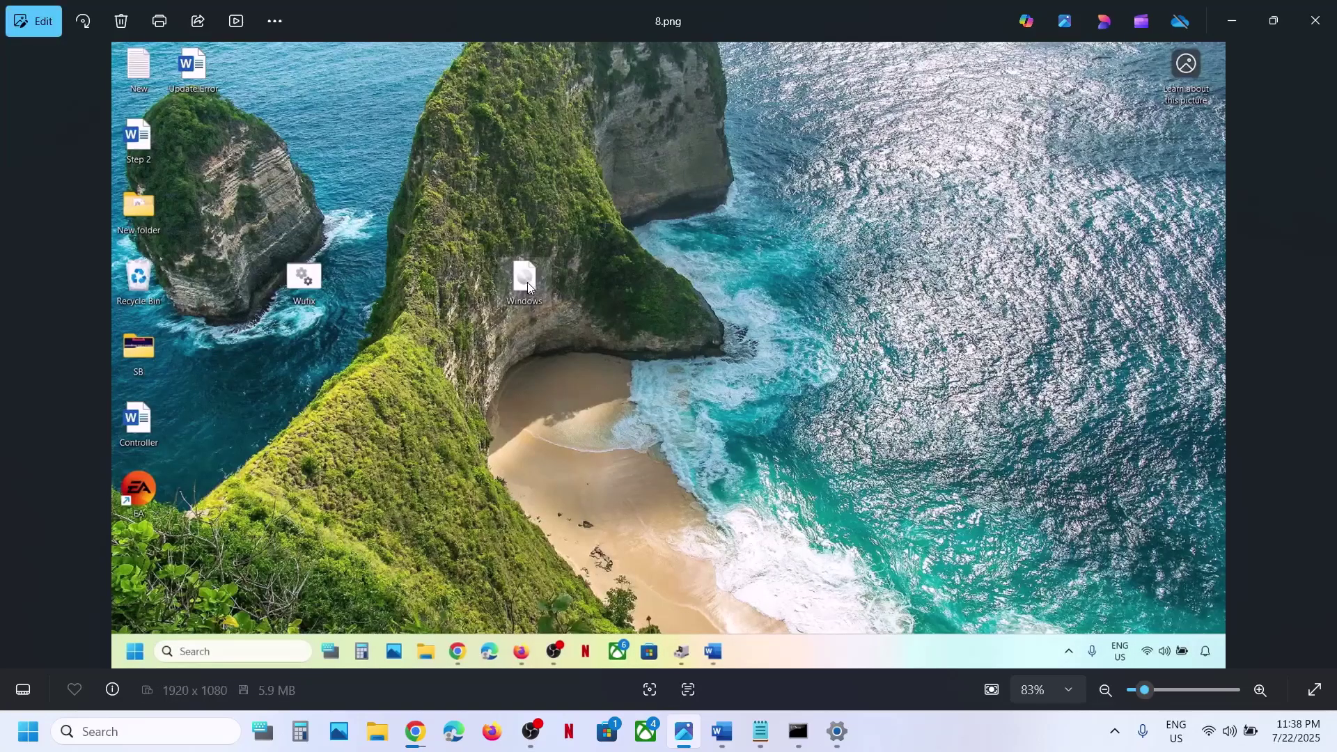
- Advance from 9.png to 13.png, DVD-drive setup through Ready to install keeping files and apps
key(Right)
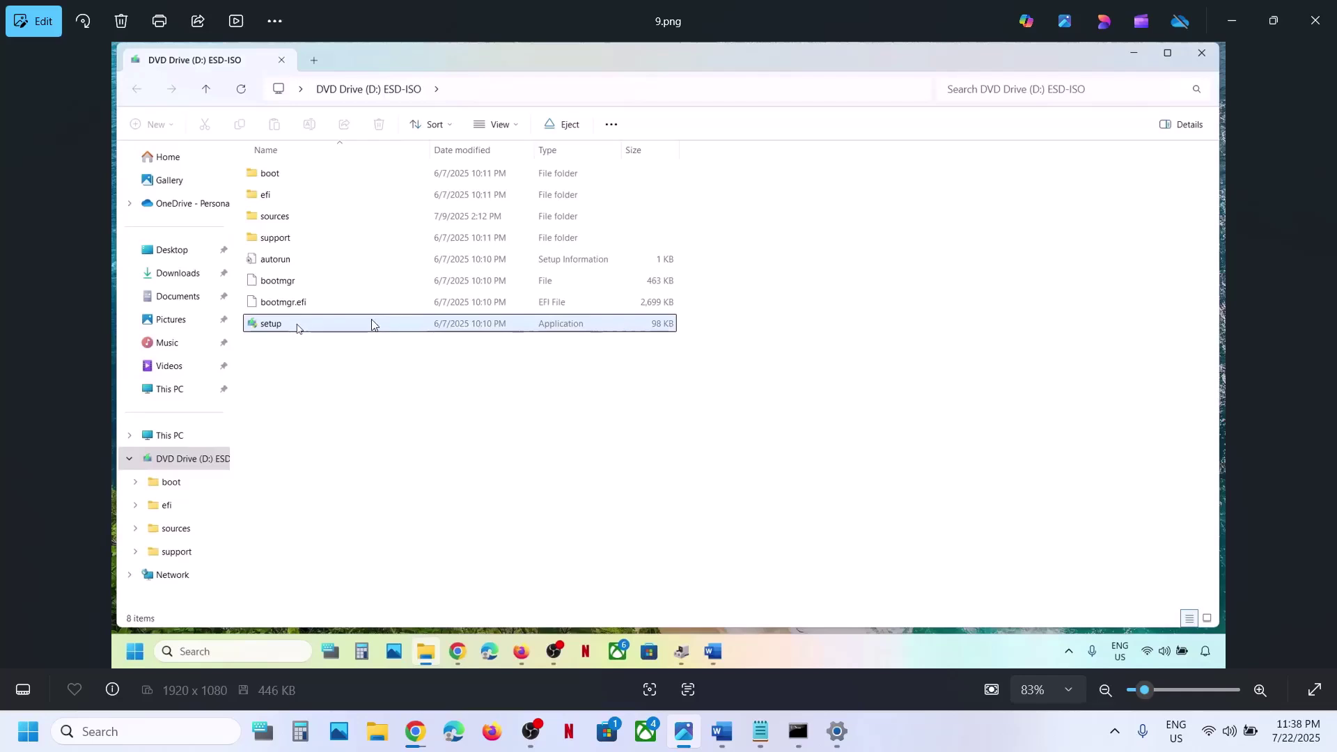
key(Right)
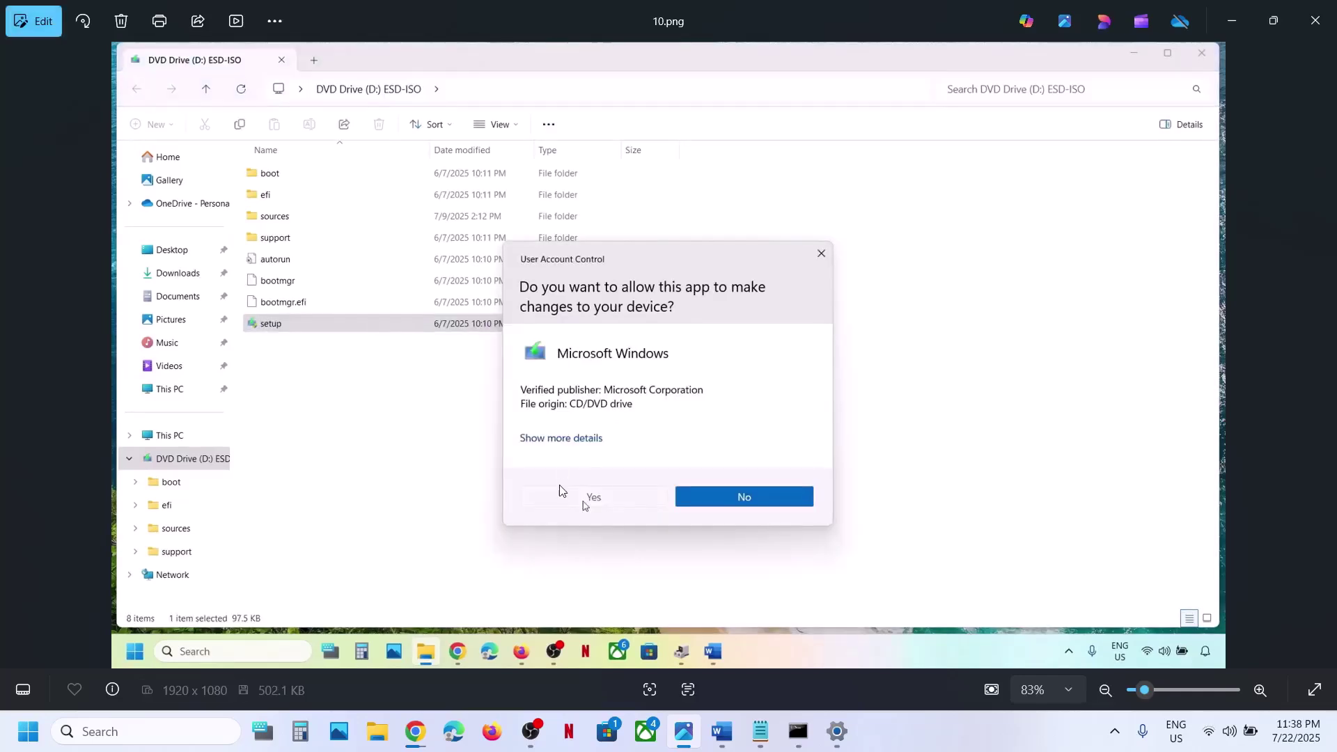
key(Right)
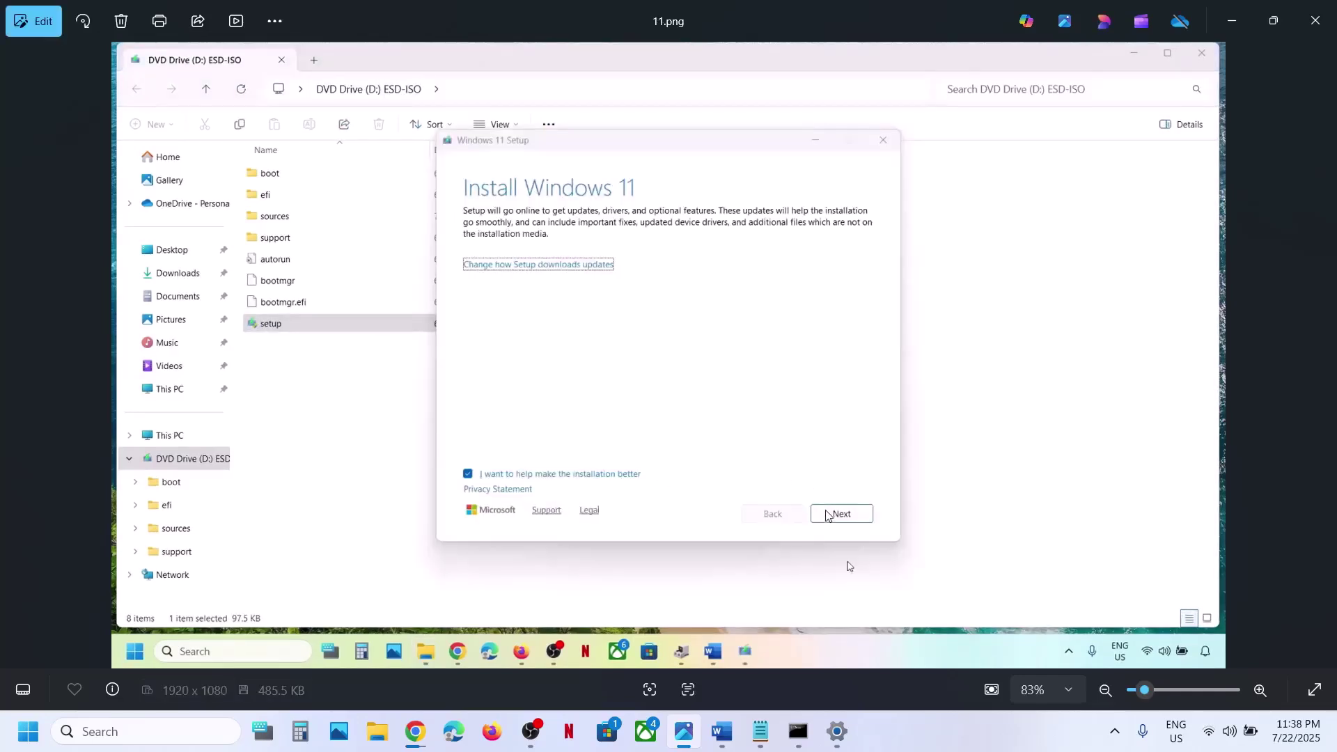
key(Right)
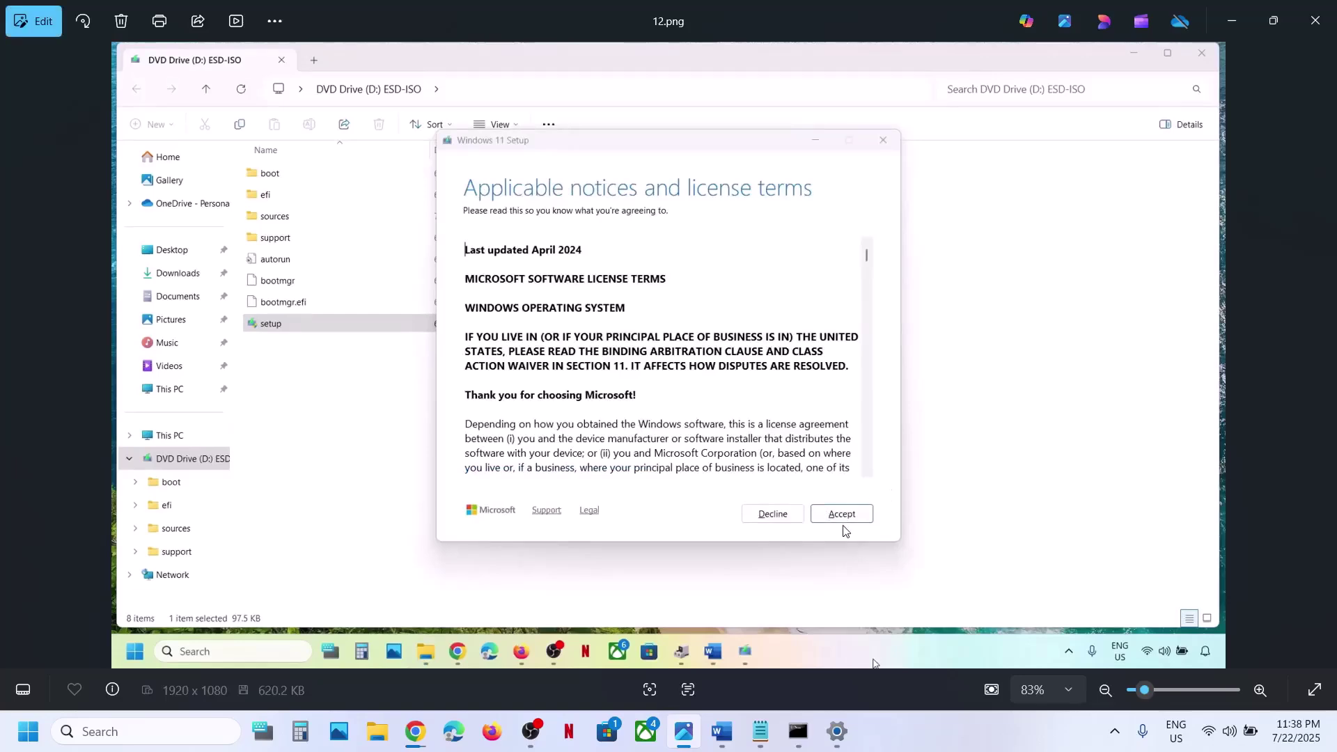
key(Right)
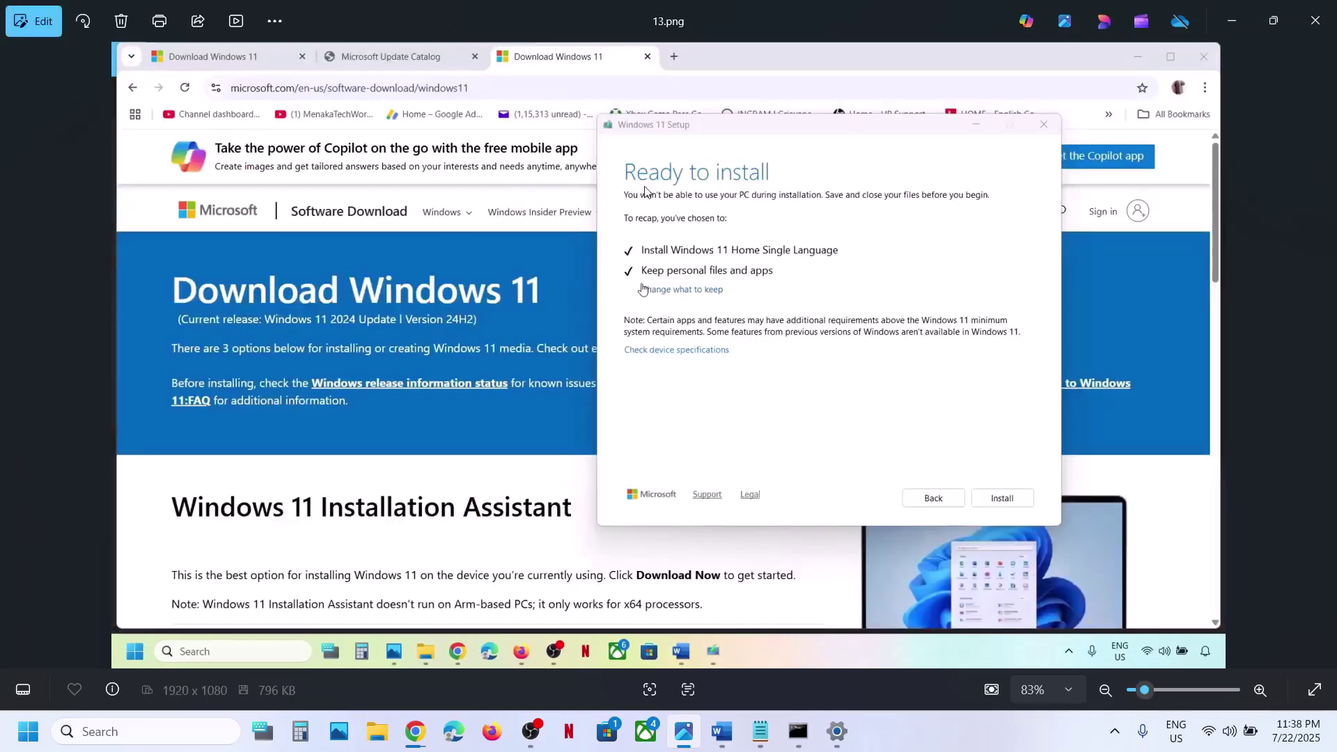